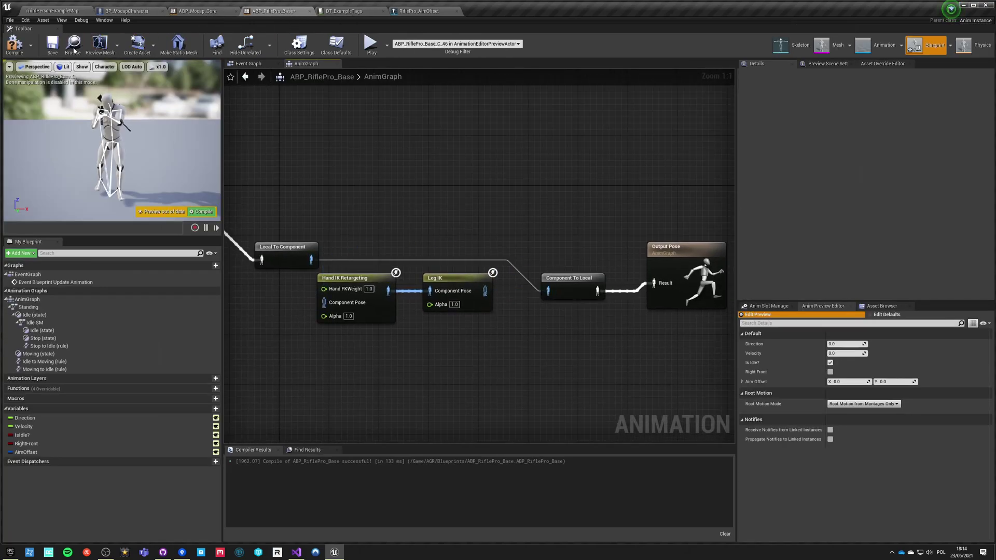
# - Compile ABP_RiflePro_Base and play-test the rifle character's pose and movement with the two IK nodes bypassed
pyautogui.click(20, 52)
pyautogui.click(371, 46)
pyautogui.click(406, 238)
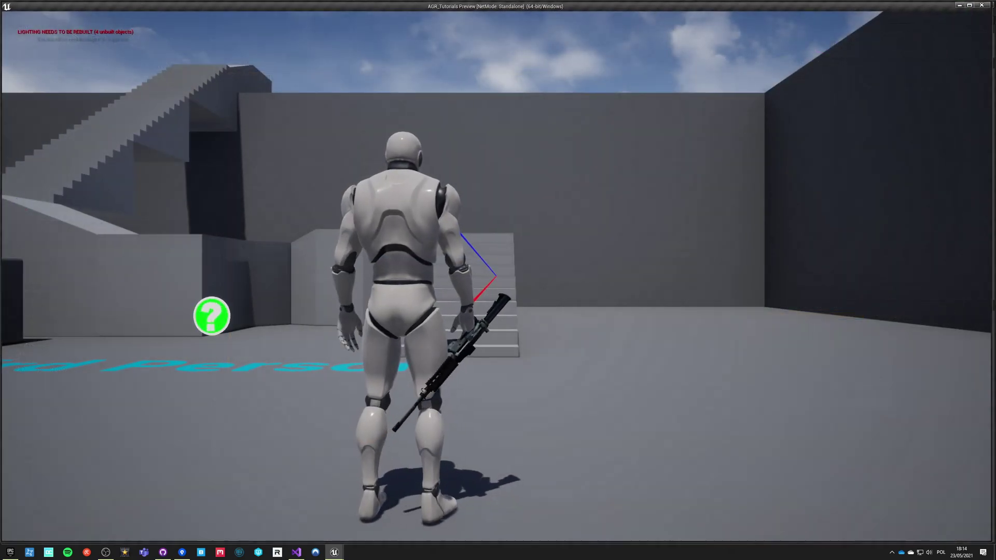
pyautogui.press('d')
pyautogui.press('1')
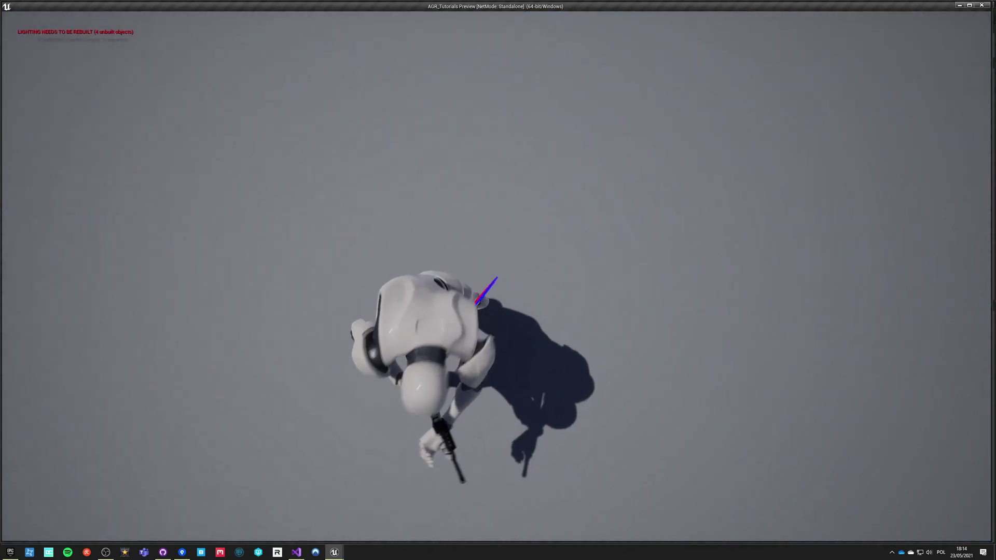
pyautogui.press('w')
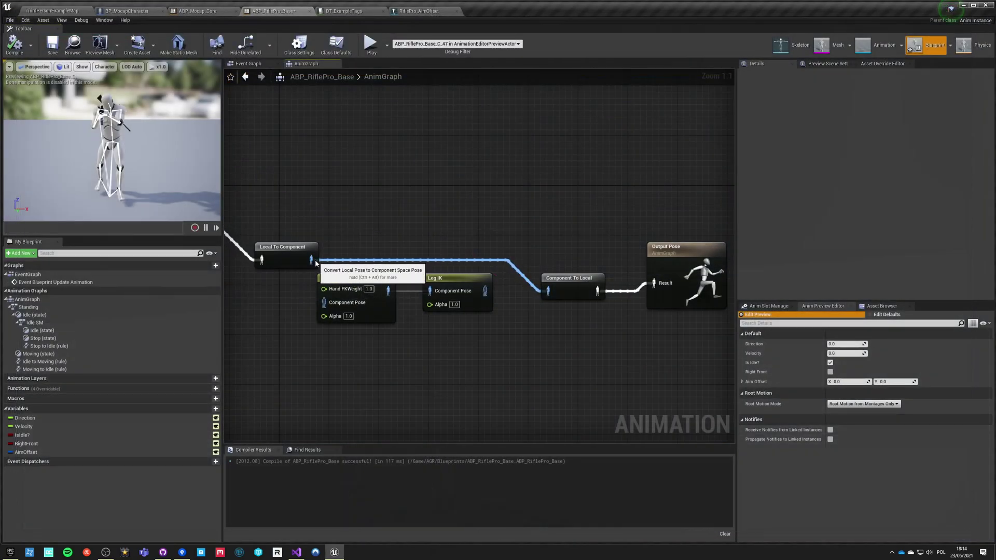
# - Wire Local To Component through Hand IK Retargeting and Leg IK into Component To Local, realign the IK nodes, and compile
pyautogui.moveTo(311, 260); pyautogui.dragTo(332, 317)
pyautogui.moveTo(356, 255); pyautogui.dragTo(437, 295)
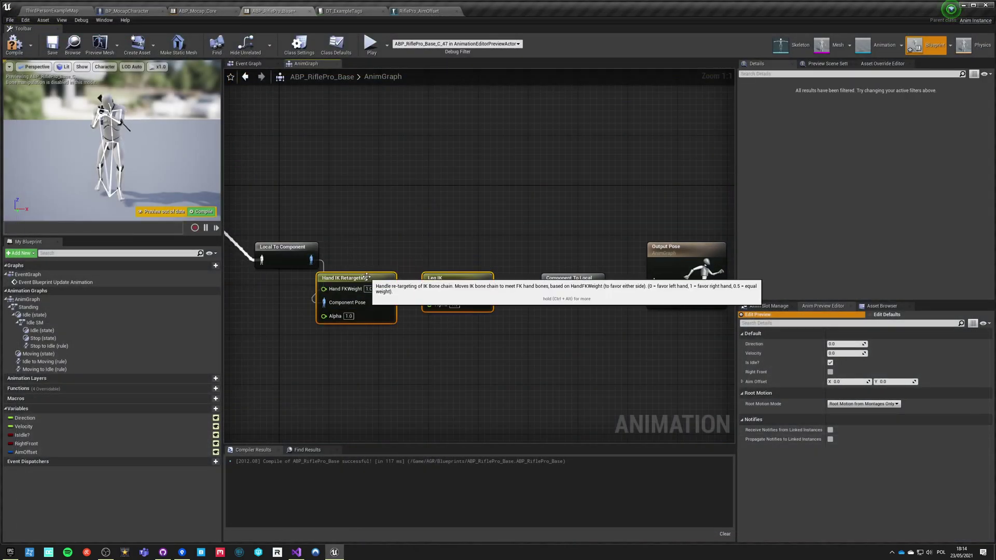
pyautogui.moveTo(366, 276); pyautogui.dragTo(391, 283)
pyautogui.click(430, 264)
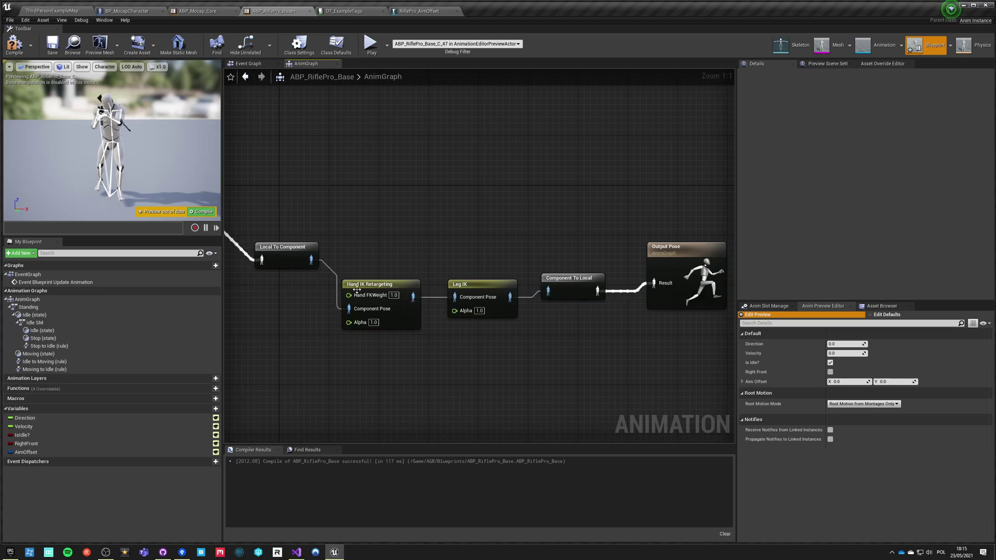
pyautogui.click(14, 46)
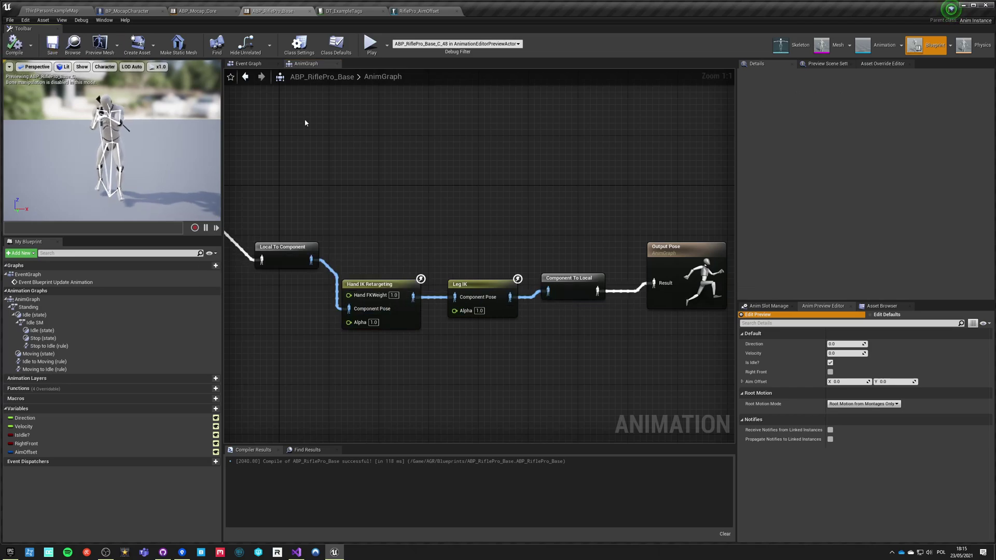
# - Play-test the level, moving the character sideways and forward to check the rifle walking and stopping animations
pyautogui.click(370, 45)
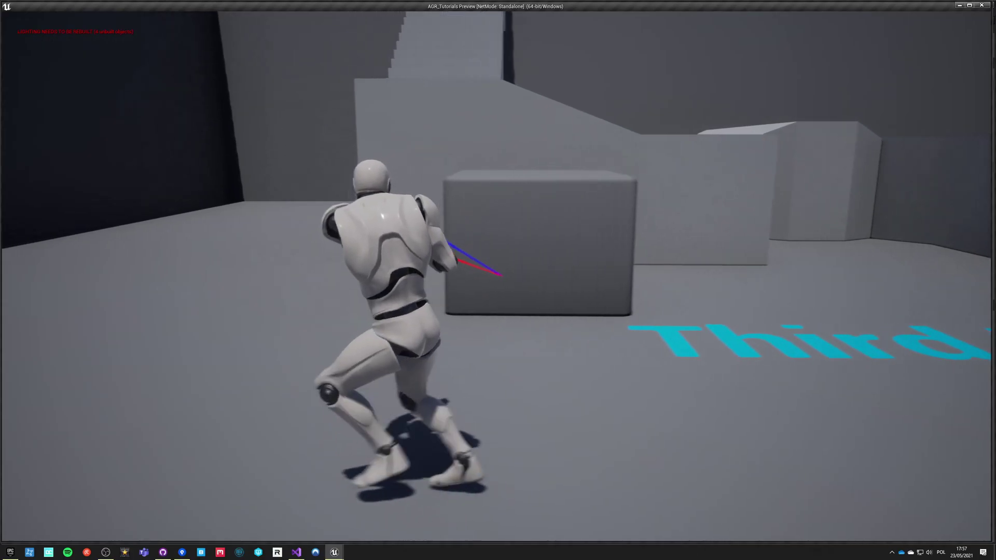
pyautogui.press('d')
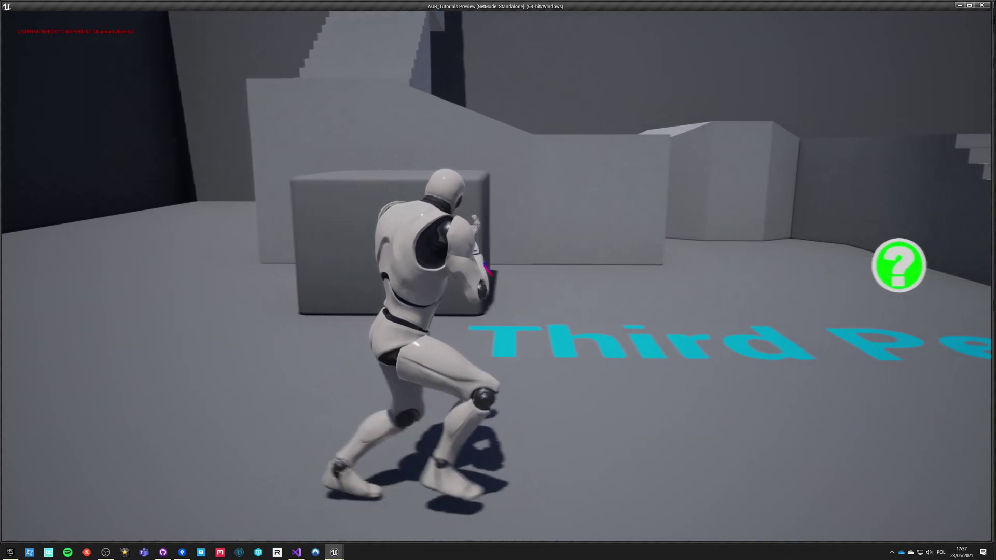
pyautogui.press('a')
pyautogui.press('d')
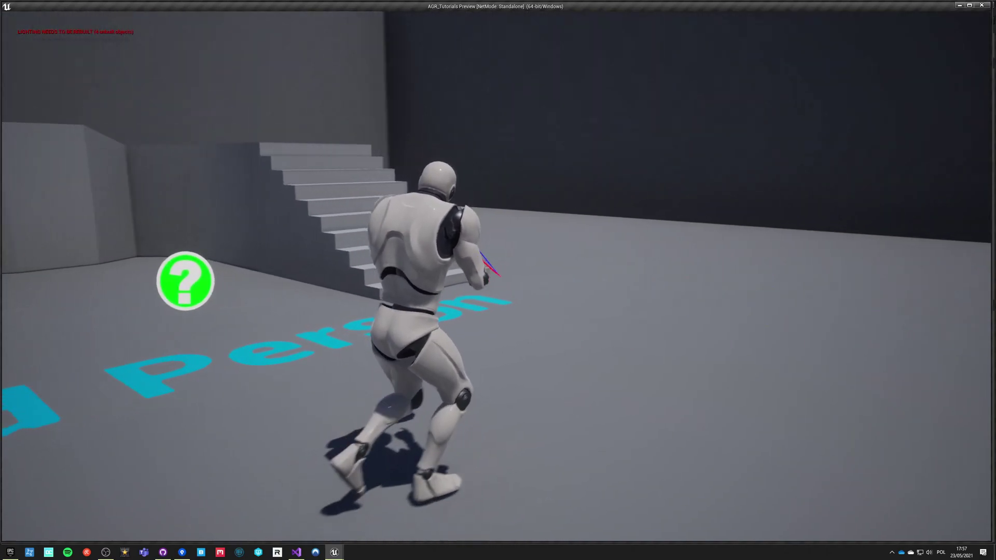
pyautogui.press('w')
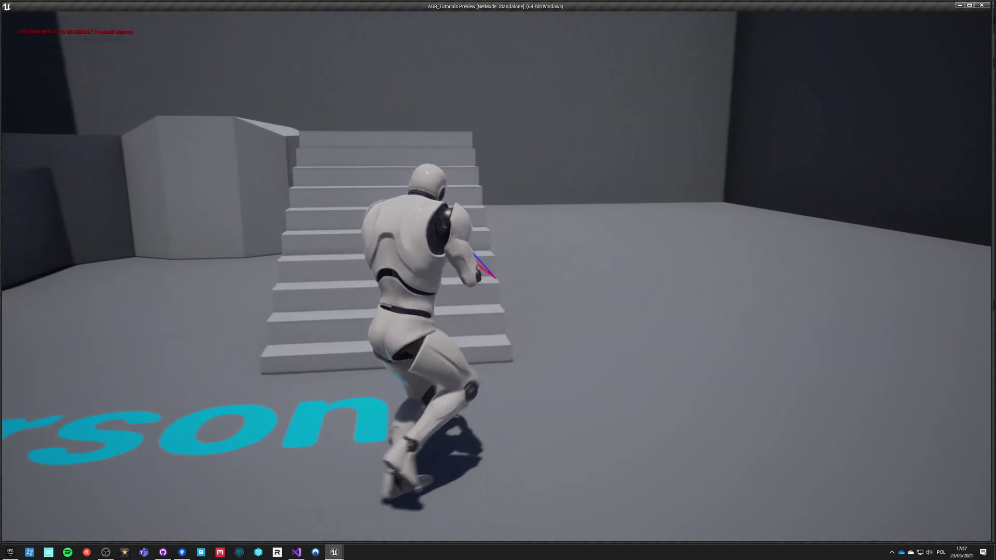
pyautogui.press('w')
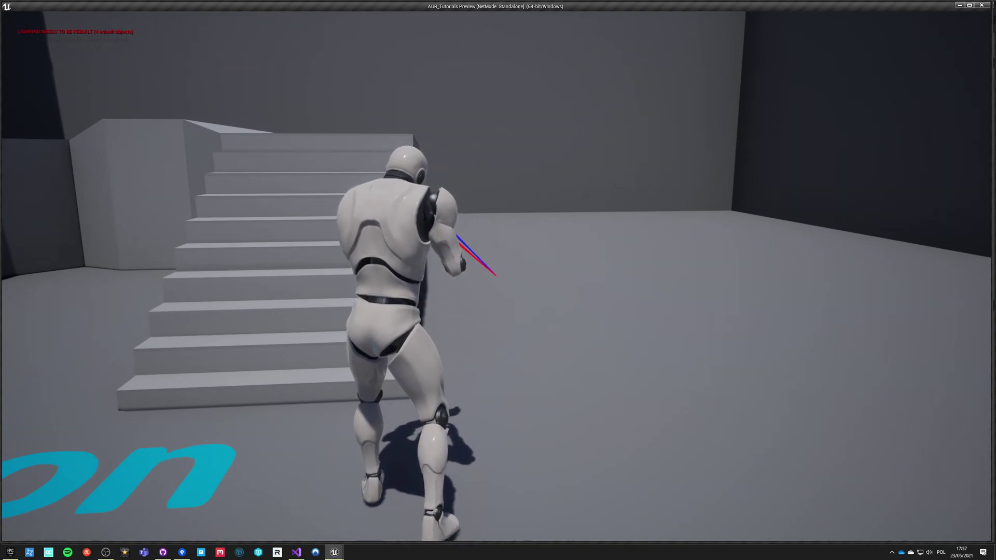
pyautogui.press('w')
pyautogui.press('w')
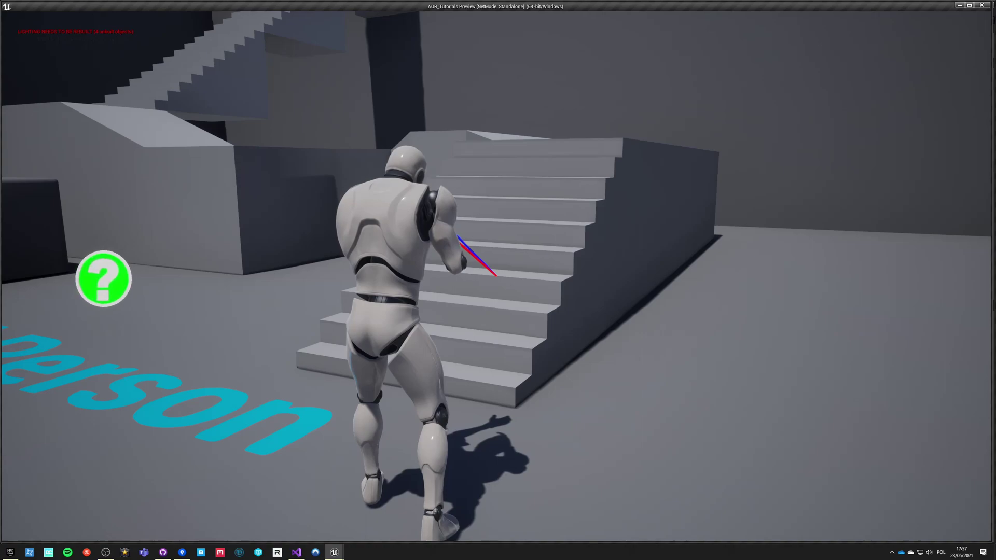
pyautogui.press('Escape')
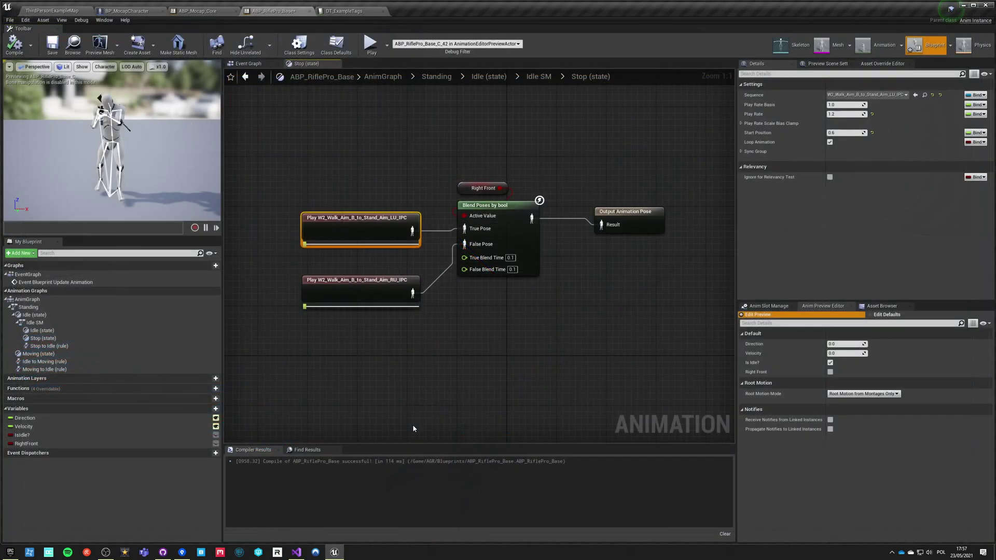
# - Go back to the AnimGraph and move the Standing and Inertialization nodes farther away from Output Pose
pyautogui.click(350, 386)
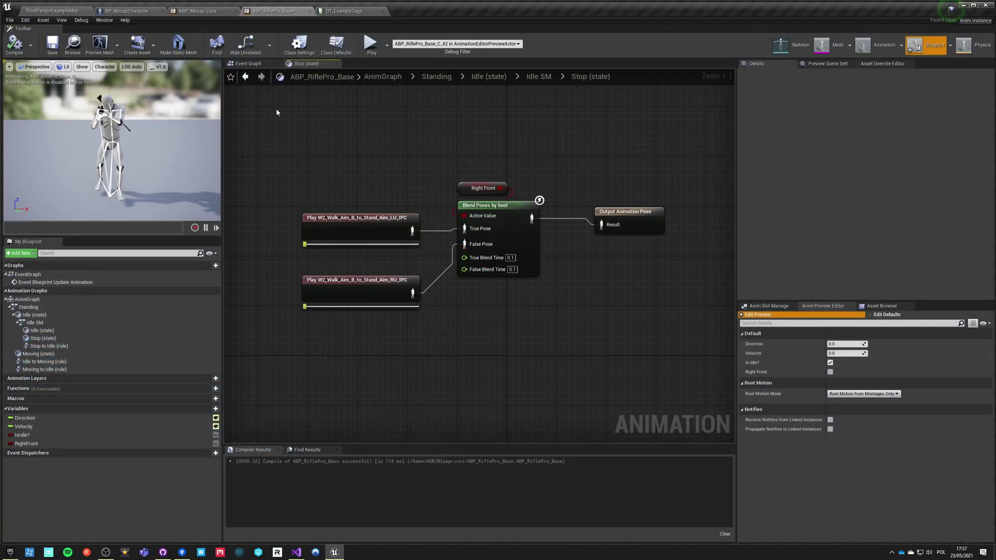
pyautogui.click(335, 231)
pyautogui.click(381, 146)
pyautogui.click(386, 77)
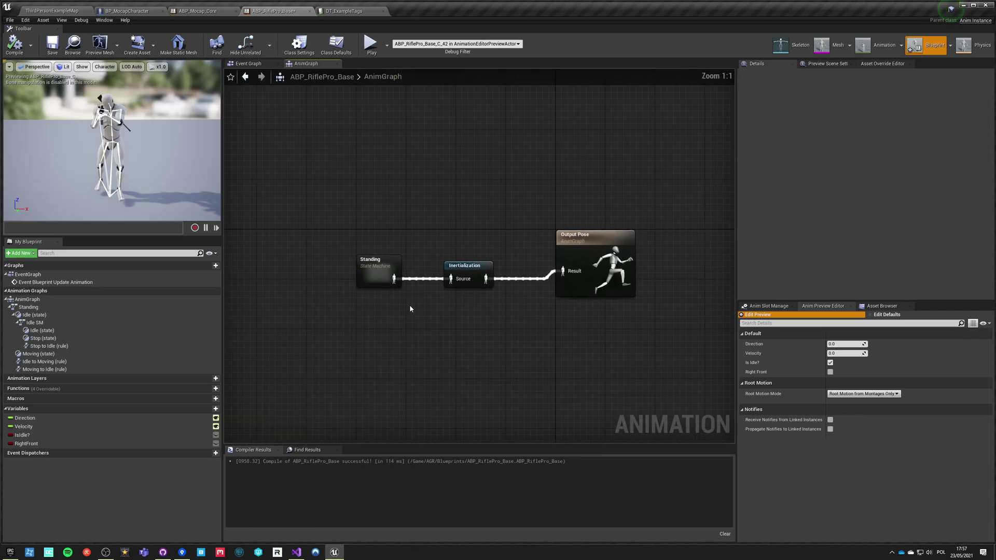
pyautogui.moveTo(410, 306); pyautogui.dragTo(433, 317, button='right')
pyautogui.moveTo(385, 246)
pyautogui.mouseDown()
pyautogui.moveTo(493, 296)
pyautogui.moveTo(387, 265)
pyautogui.mouseUp()
pyautogui.click(453, 334)
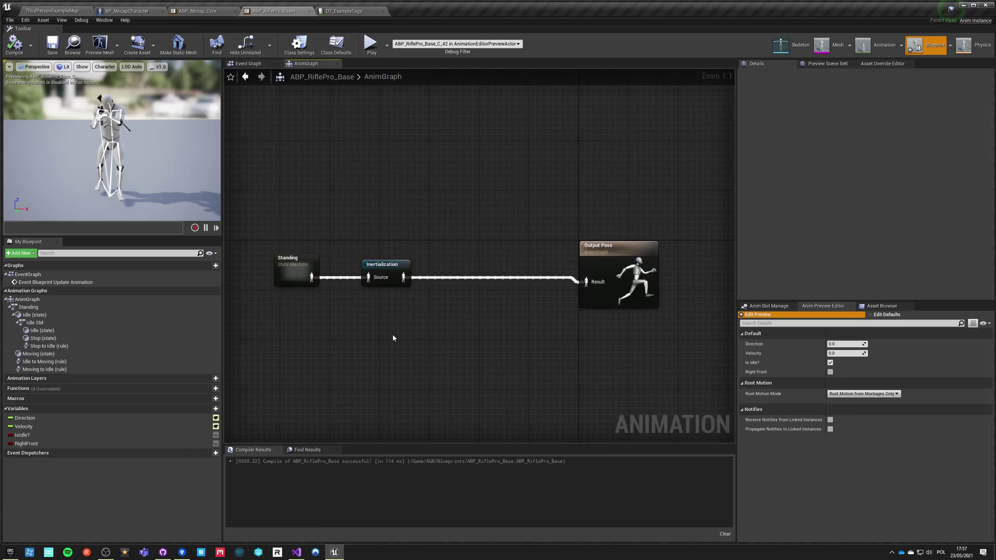
# - Create an Aim Offset asset in the AGR Animations folder using UE4_Mannequin_Skeleton
pyautogui.click(59, 9)
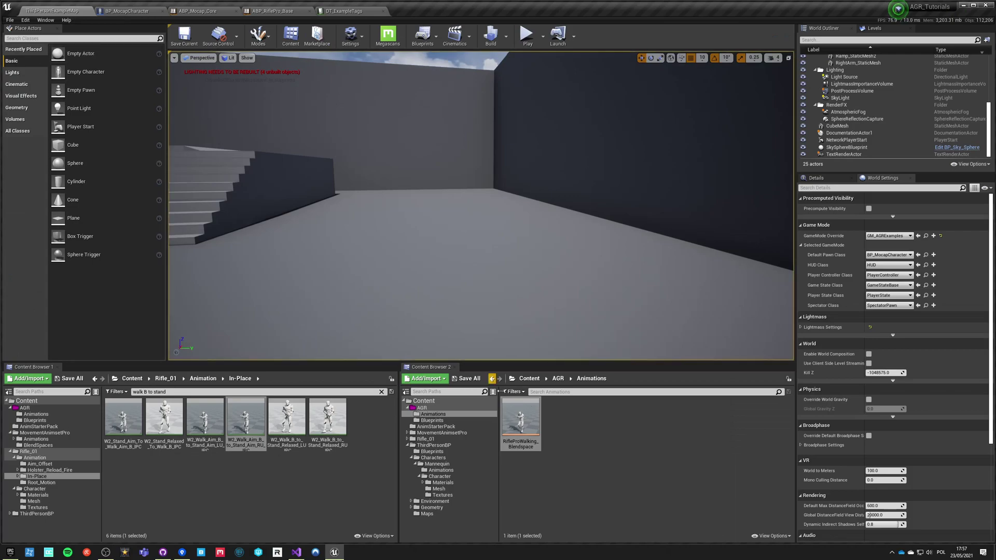
pyautogui.rightClick(564, 423)
pyautogui.moveTo(580, 318)
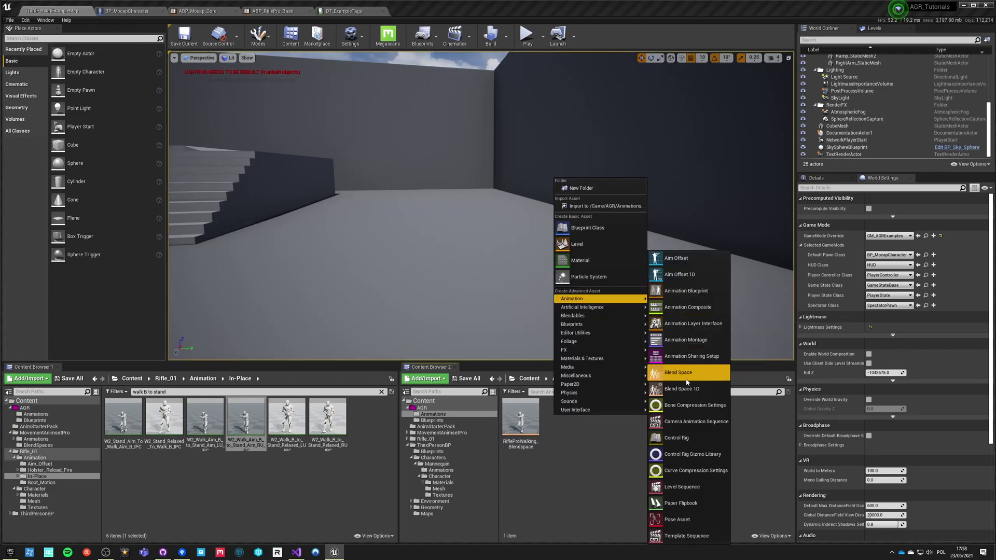
pyautogui.click(685, 259)
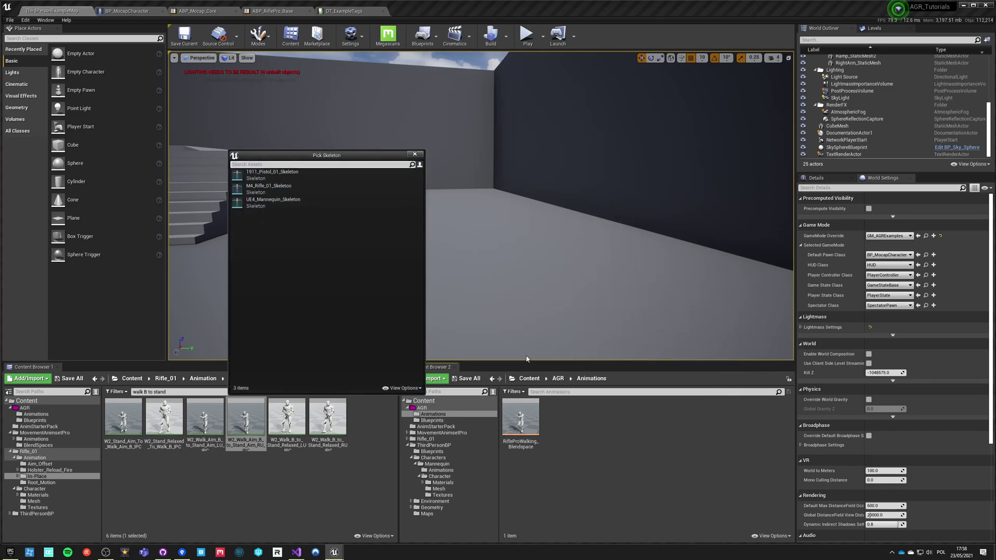
pyautogui.click(278, 200)
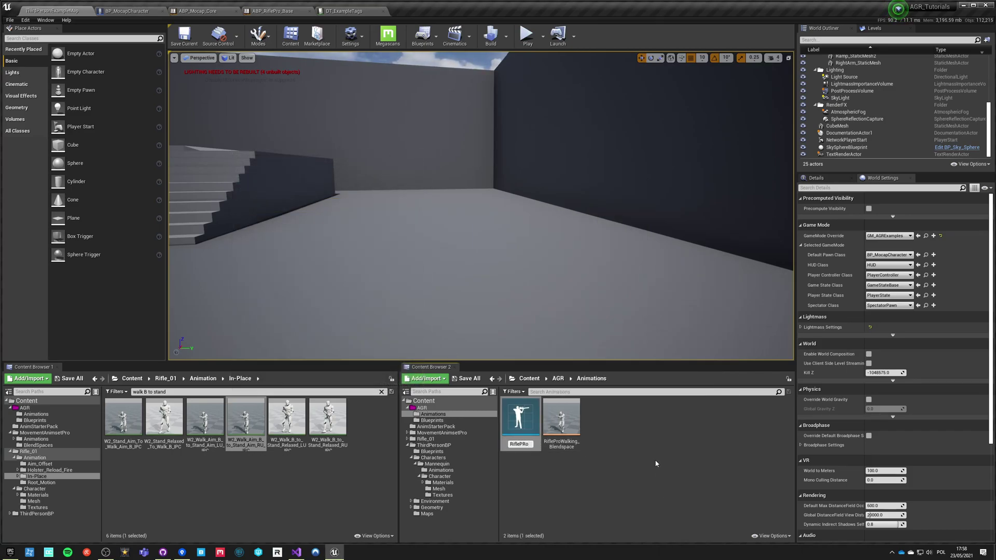
# - Name the new Aim Offset RiflePro_AimOffset and open it for editing
pyautogui.write('RiflePRo_')
pyautogui.press('BackSpace')
pyautogui.press('BackSpace')
pyautogui.press('BackSpace')
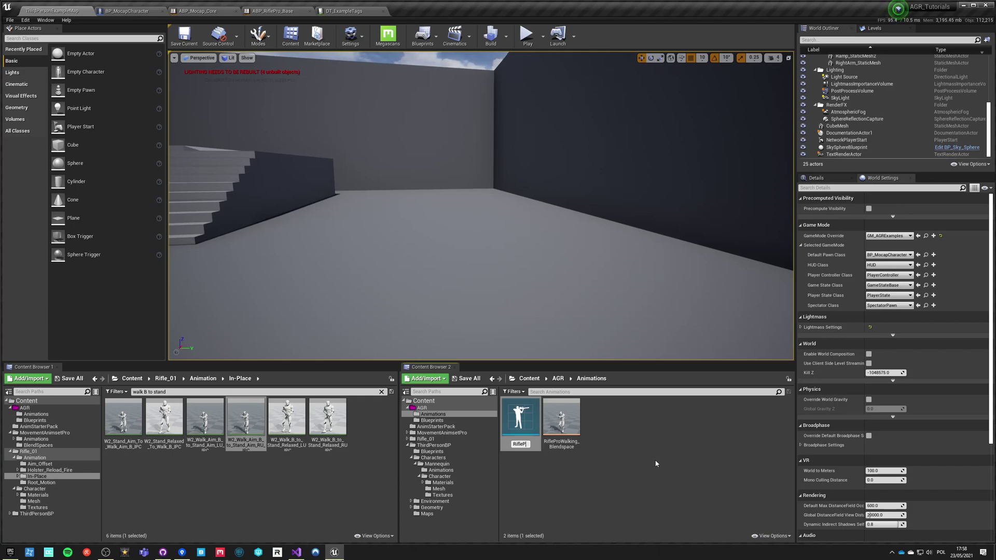
pyautogui.write('ro_AimOffset')
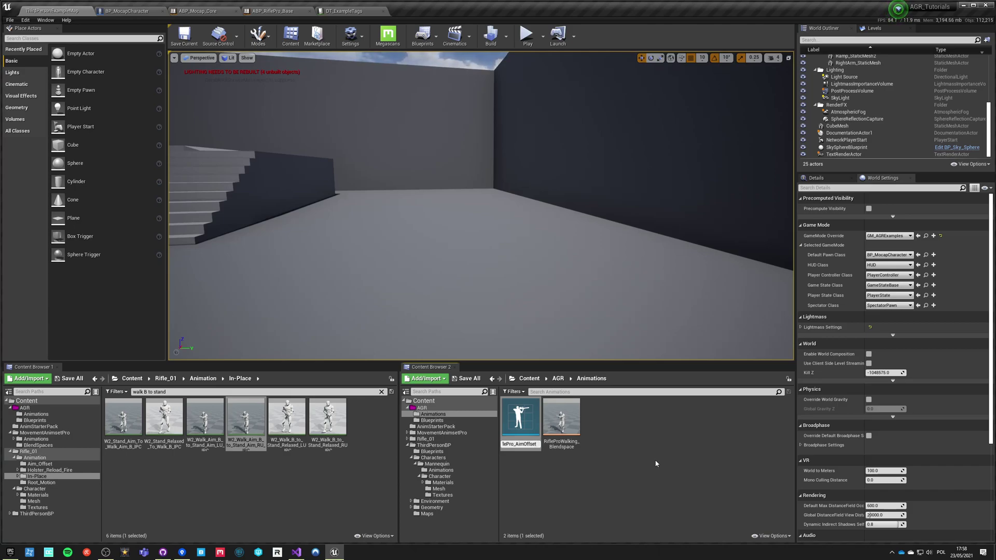
pyautogui.press('Return')
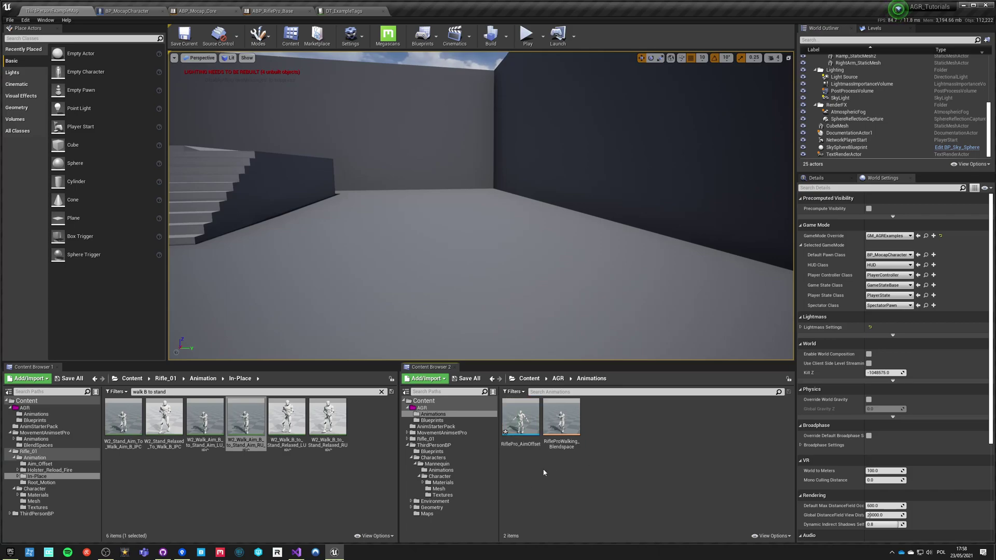
pyautogui.doubleClick(517, 422)
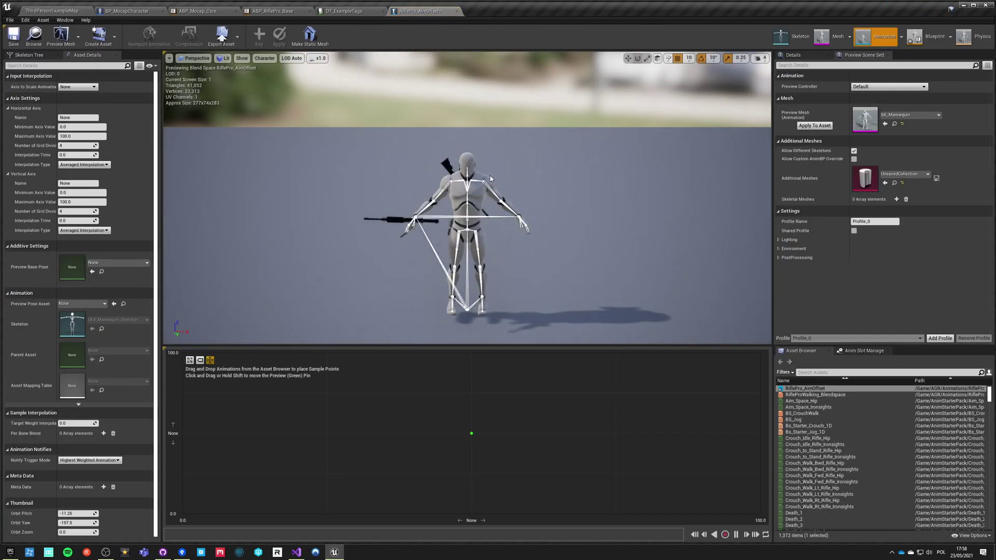
# - Show the Rifle_01 Aim_Offset folder without a search filter and examine the settings of W2_Crouch_Aim_Point_RU45
pyautogui.click(91, 10)
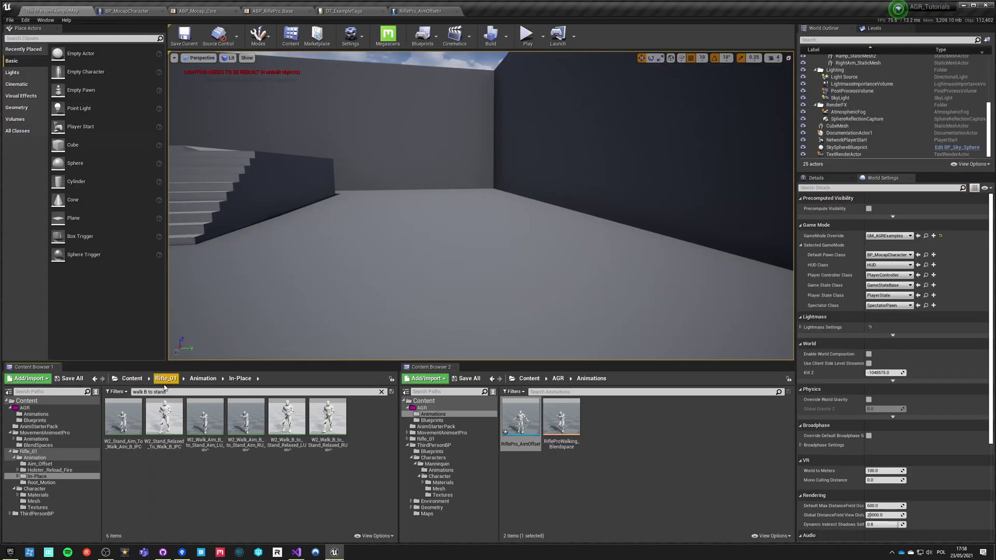
pyautogui.press('BackSpace')
pyautogui.click(203, 379)
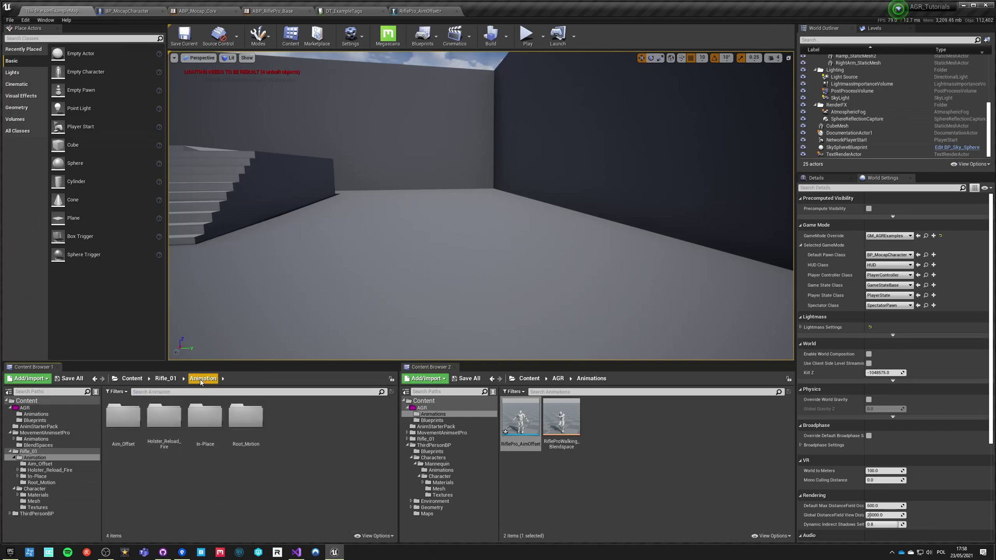
pyautogui.doubleClick(132, 419)
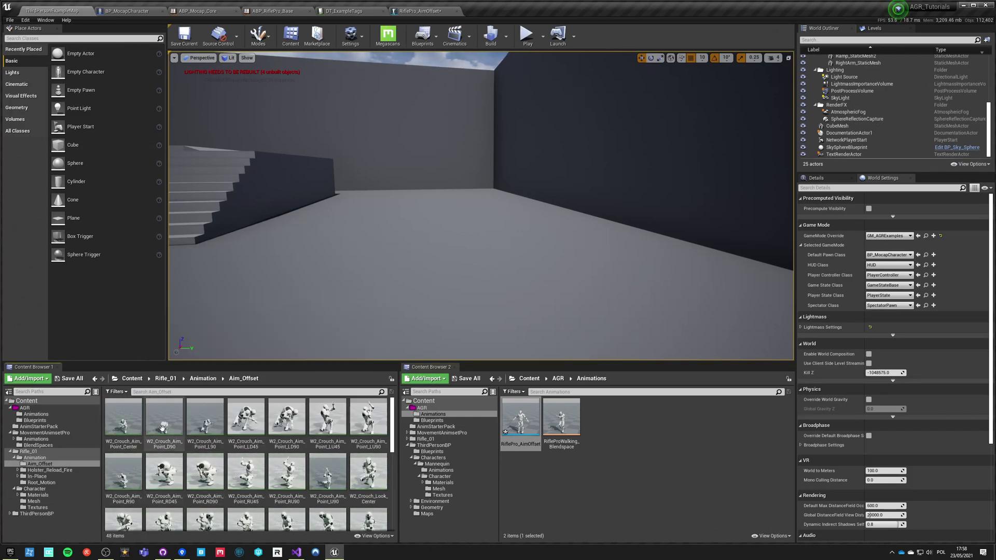
pyautogui.doubleClick(246, 471)
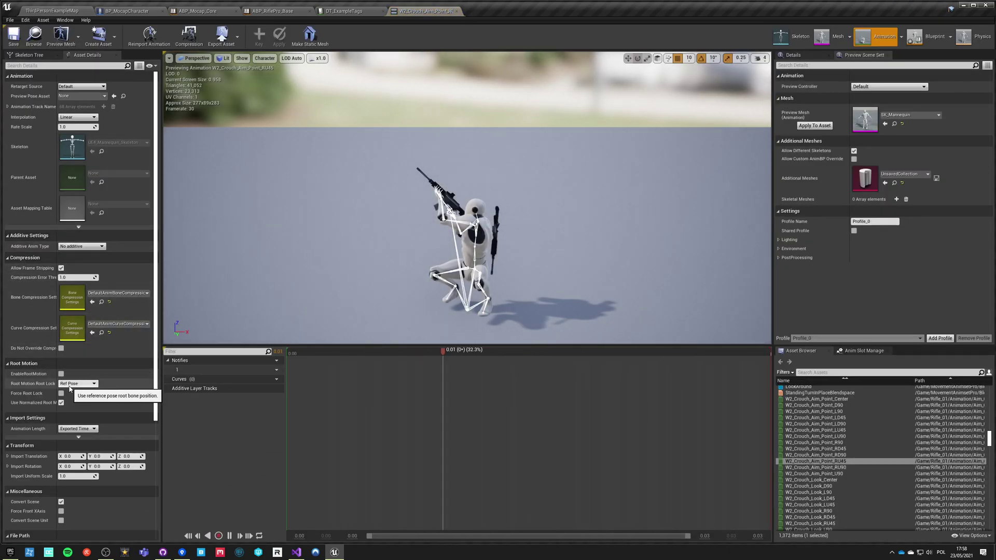
pyautogui.click(455, 11)
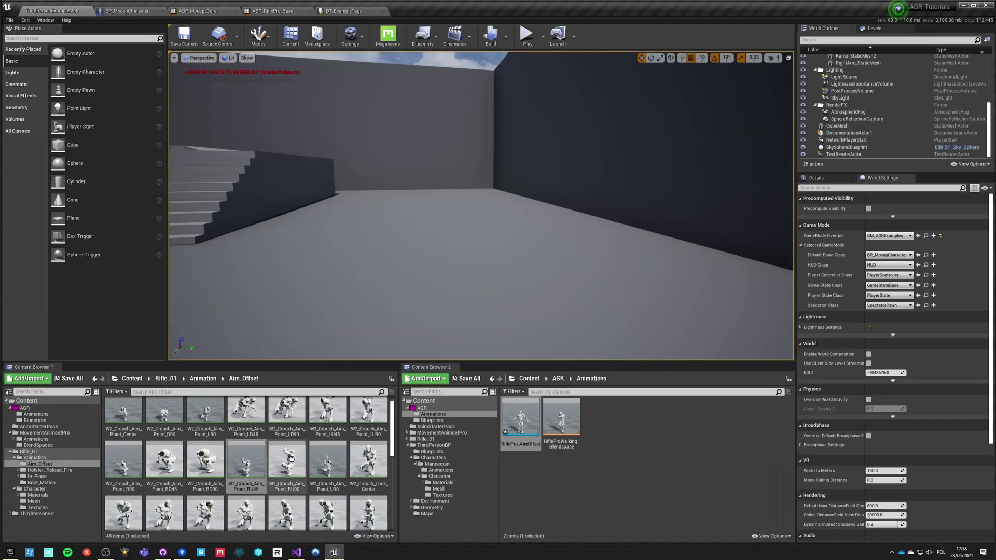
# - Filter the Aim_Offset folder by "stand aim" and open all the matching W2_Stand_Aim_Point animations
pyautogui.click(287, 459)
pyautogui.scroll(-1, 288, 466)
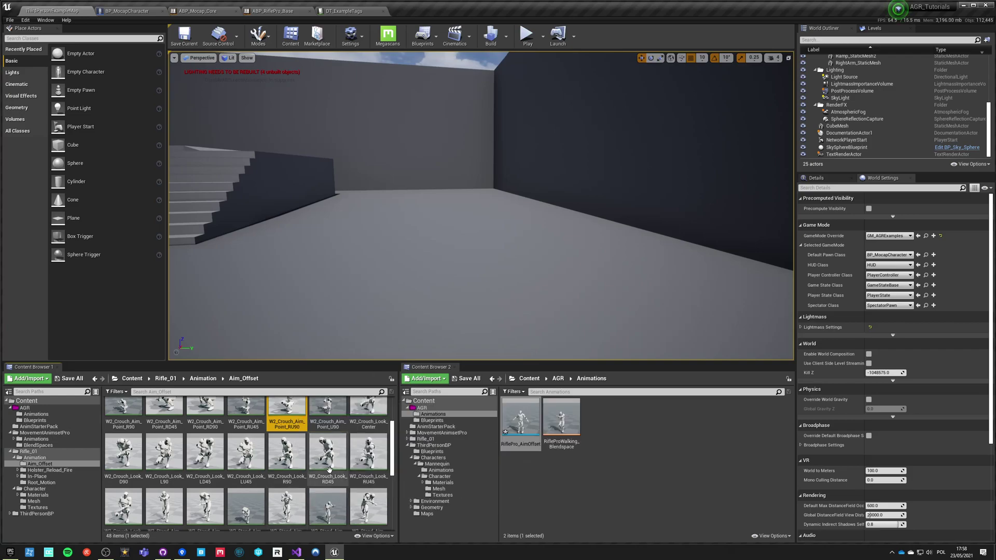
pyautogui.scroll(-3, 311, 487)
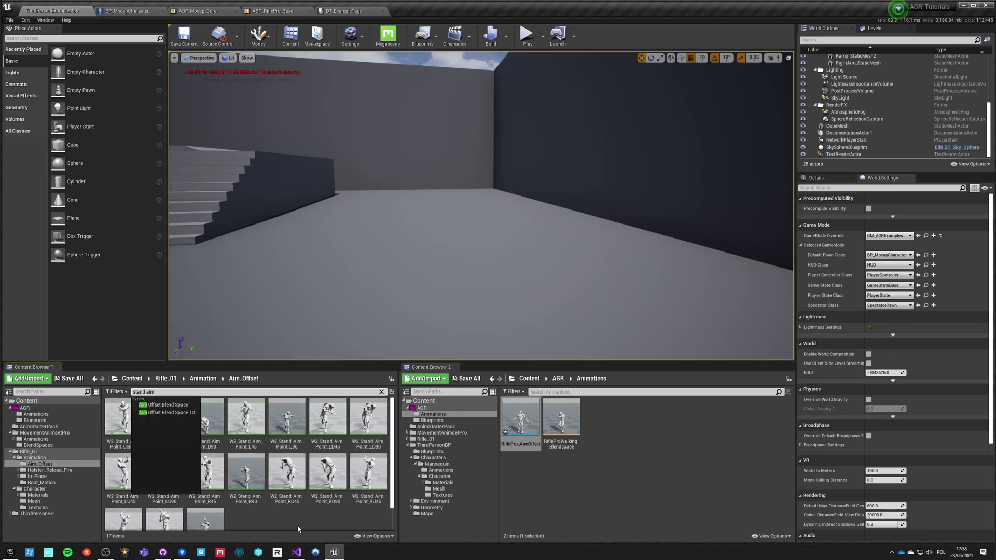
pyautogui.click(128, 426)
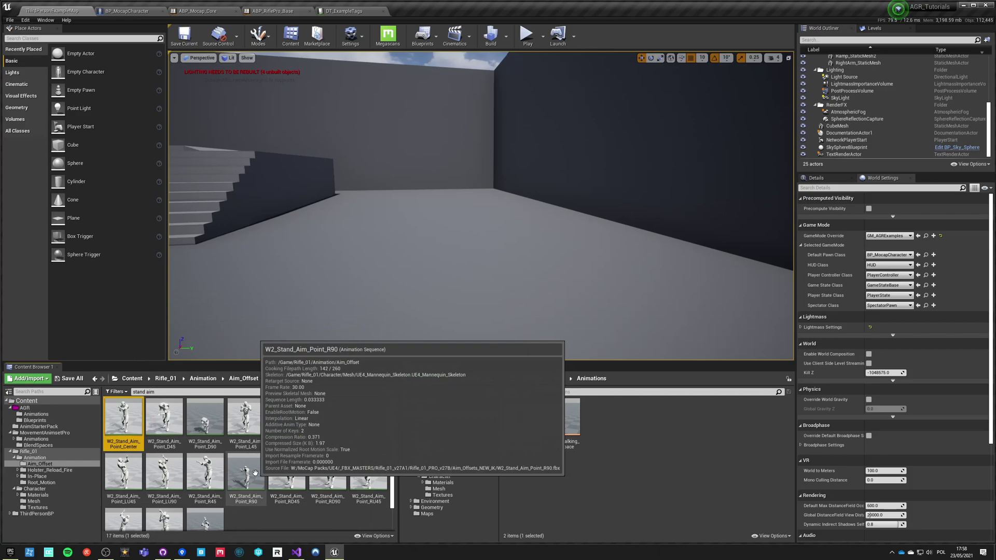
pyautogui.hotkey('ctrl', 'a')
pyautogui.scroll(-1, 229, 465)
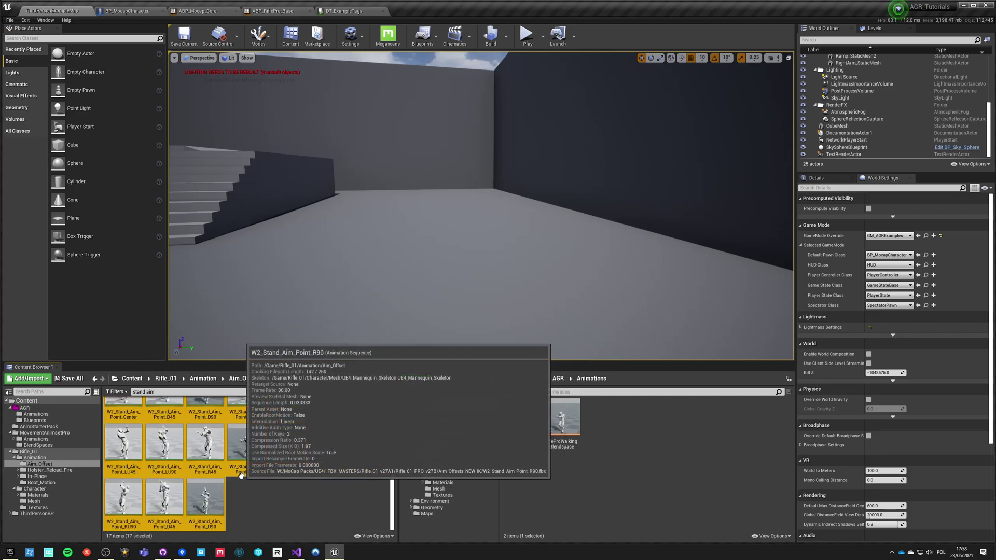
pyautogui.rightClick(200, 464)
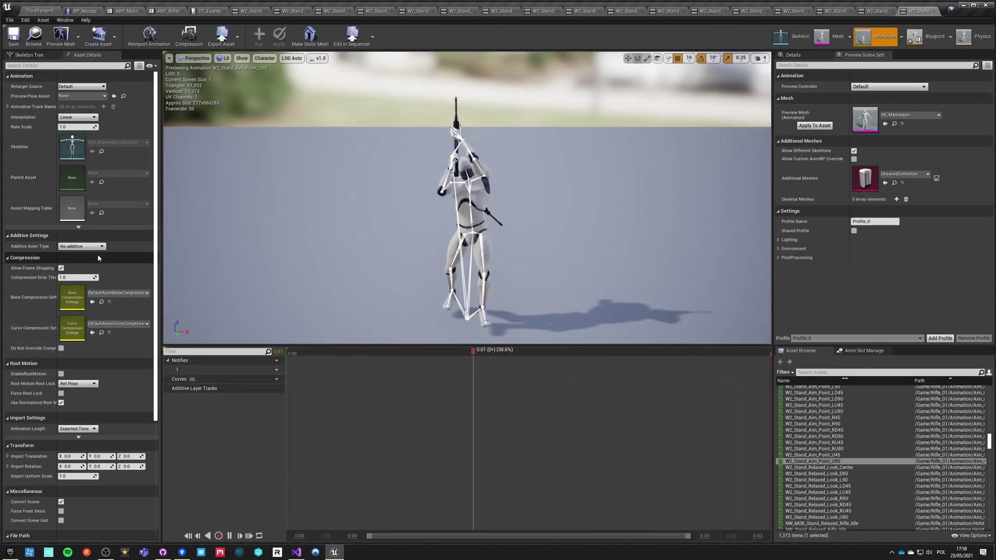
# - Set the Additive Anim Type of W2_Stand_Aim_Point_U90 to Mesh Space
pyautogui.click(85, 246)
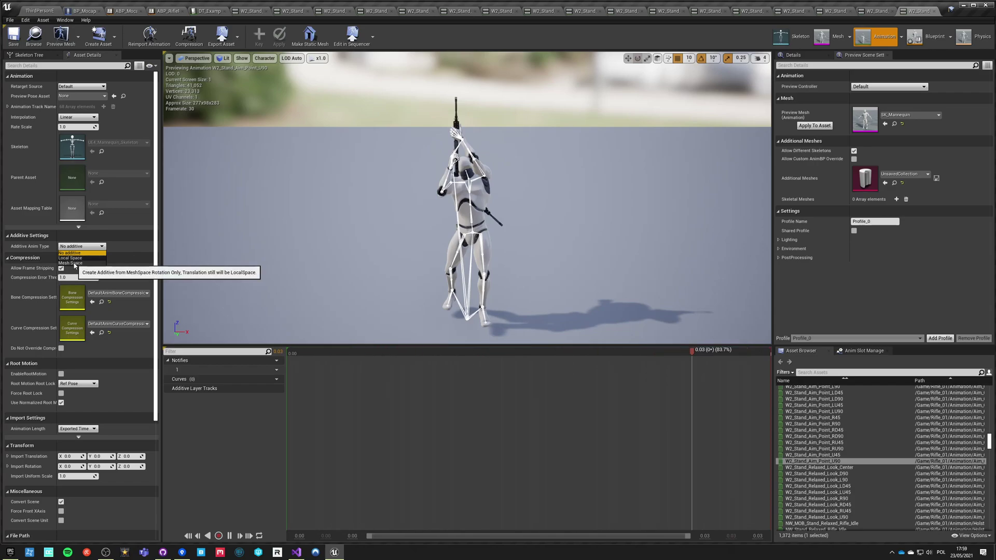
pyautogui.click(74, 263)
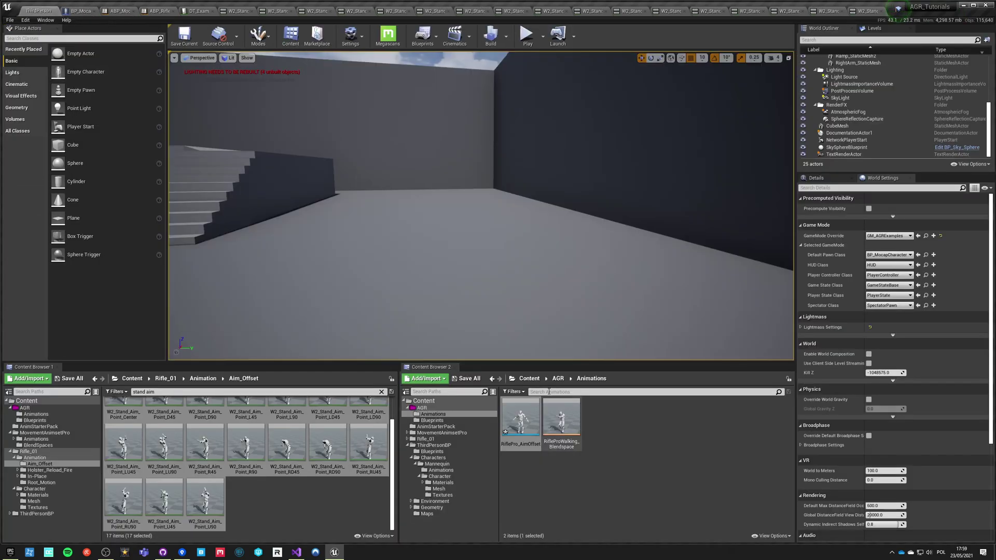
# - Find the LookAround aim offset in the BlendSpaces folder of MovementAnimsetPro and open it as a reference
pyautogui.click(529, 378)
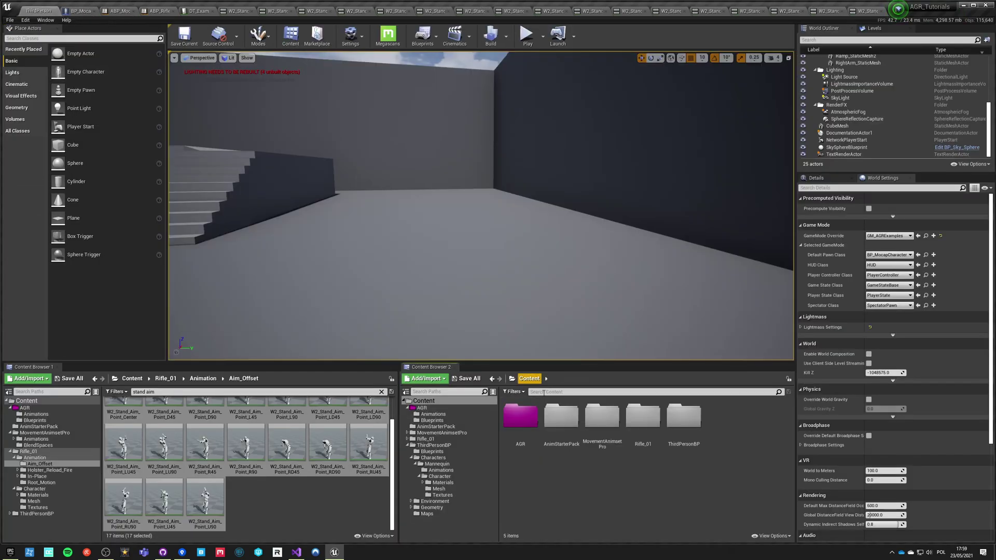
pyautogui.doubleClick(608, 423)
pyautogui.doubleClick(521, 420)
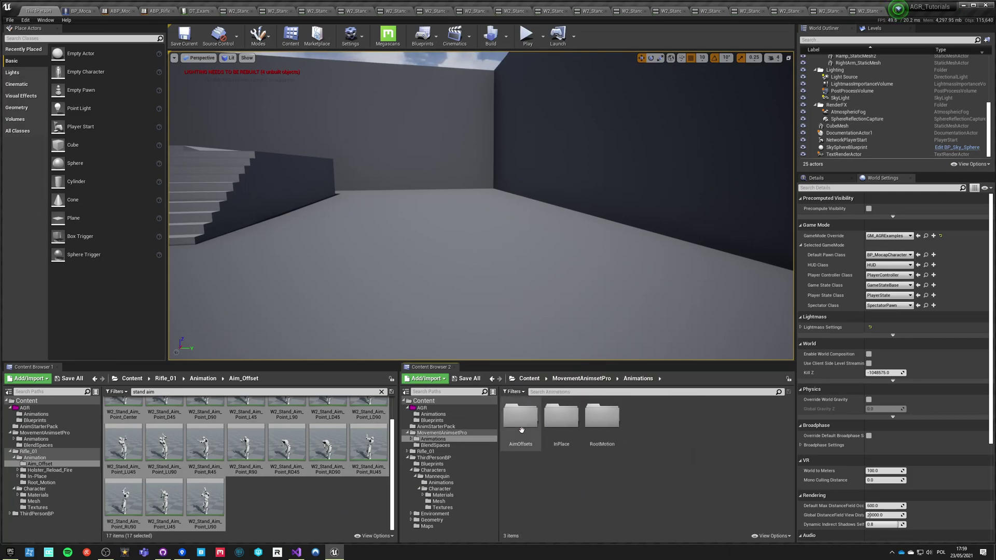
pyautogui.doubleClick(521, 423)
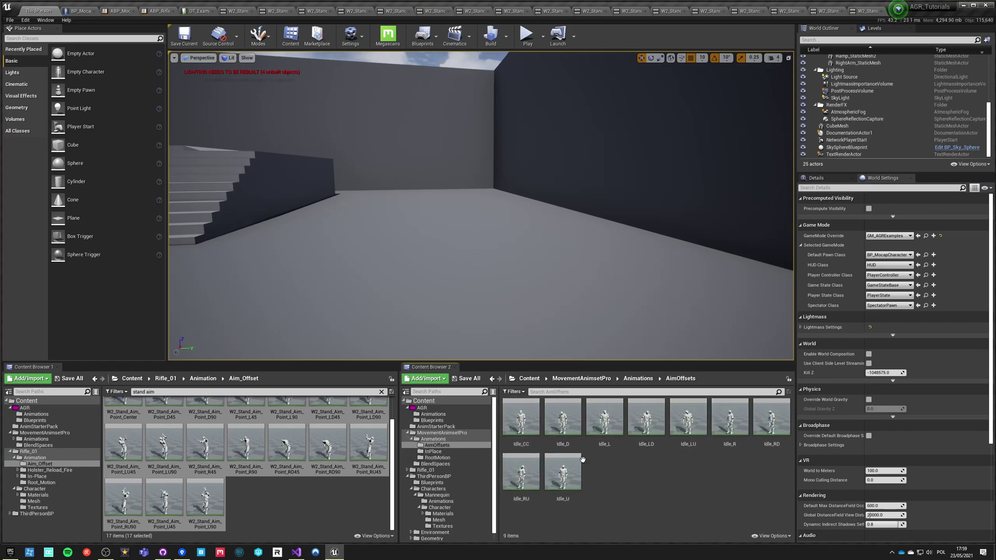
pyautogui.click(585, 378)
pyautogui.doubleClick(562, 419)
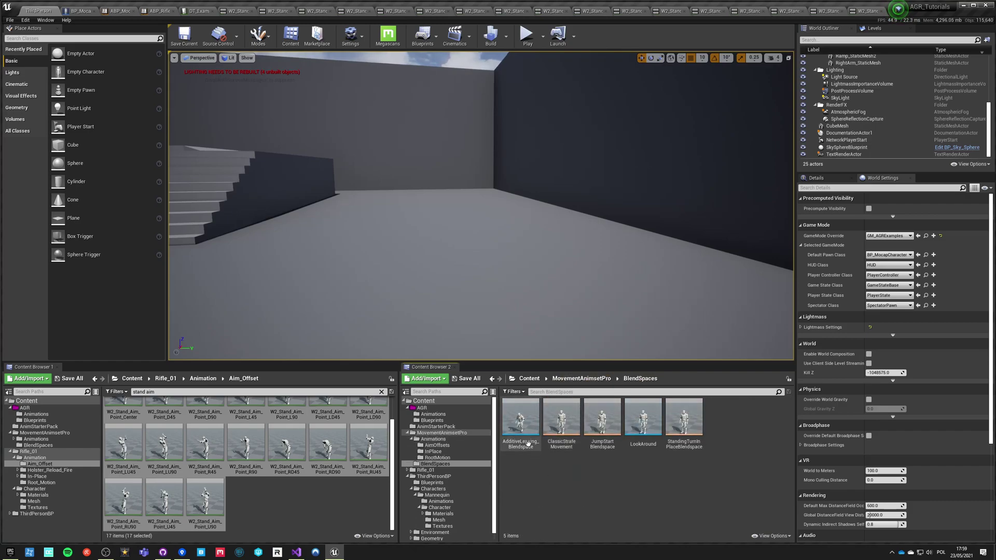
pyautogui.doubleClick(644, 421)
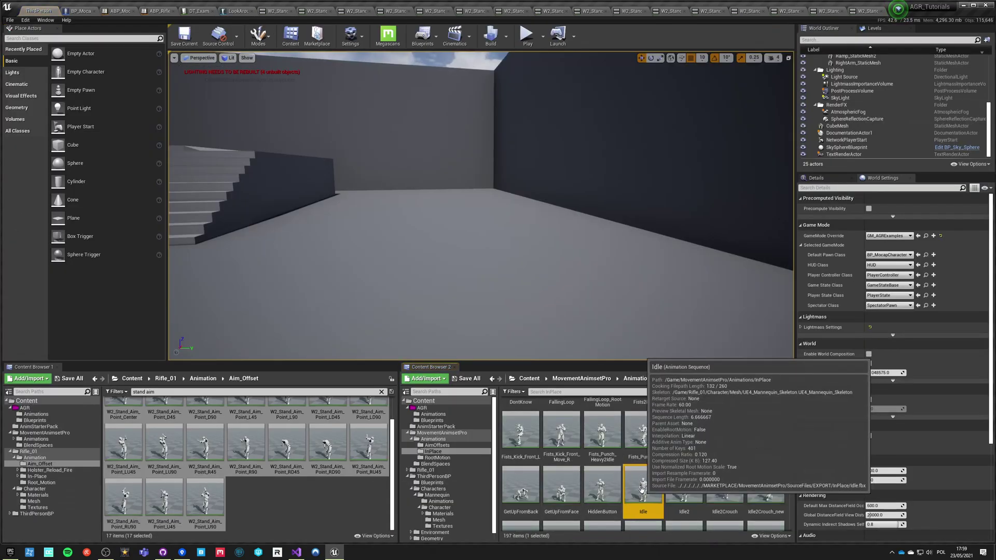
# - Examine the additive settings of the Idle animation that LookAround uses as its preview base pose, and close it
pyautogui.doubleClick(643, 485)
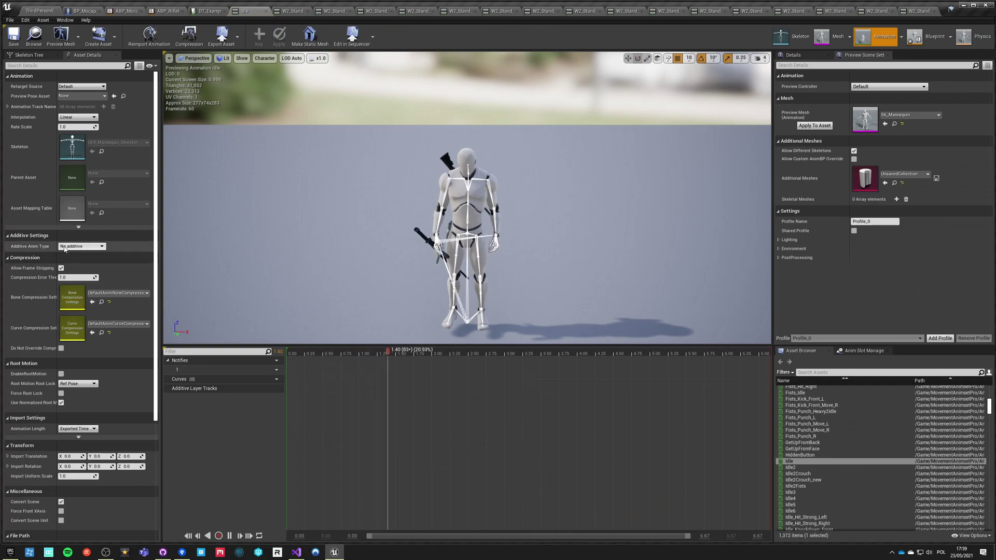
pyautogui.click(265, 11)
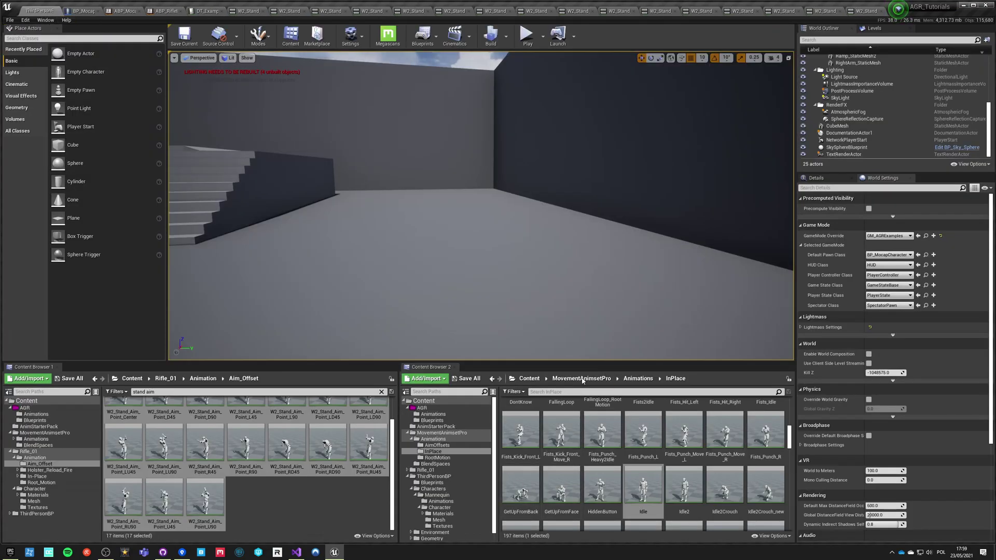
pyautogui.click(491, 379)
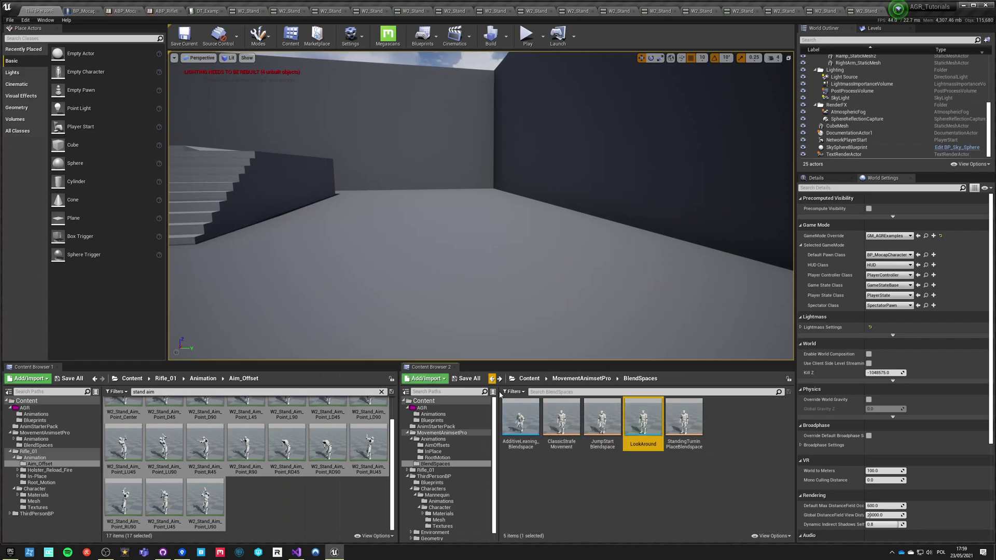
# - Locate the animation sampled at the centre of LookAround, Idle_CC, and examine its additive settings
pyautogui.doubleClick(657, 423)
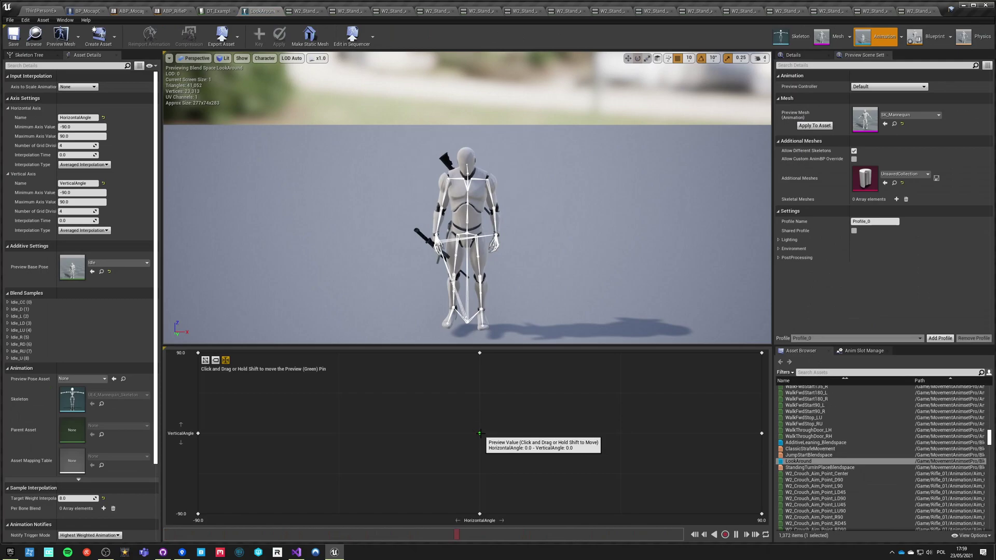
pyautogui.rightClick(479, 434)
pyautogui.click(595, 468)
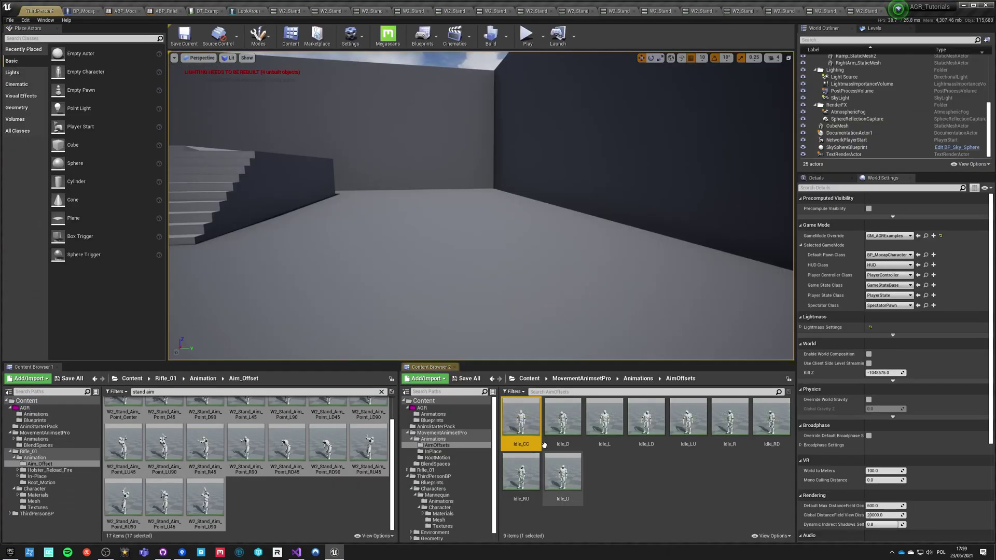
pyautogui.doubleClick(519, 438)
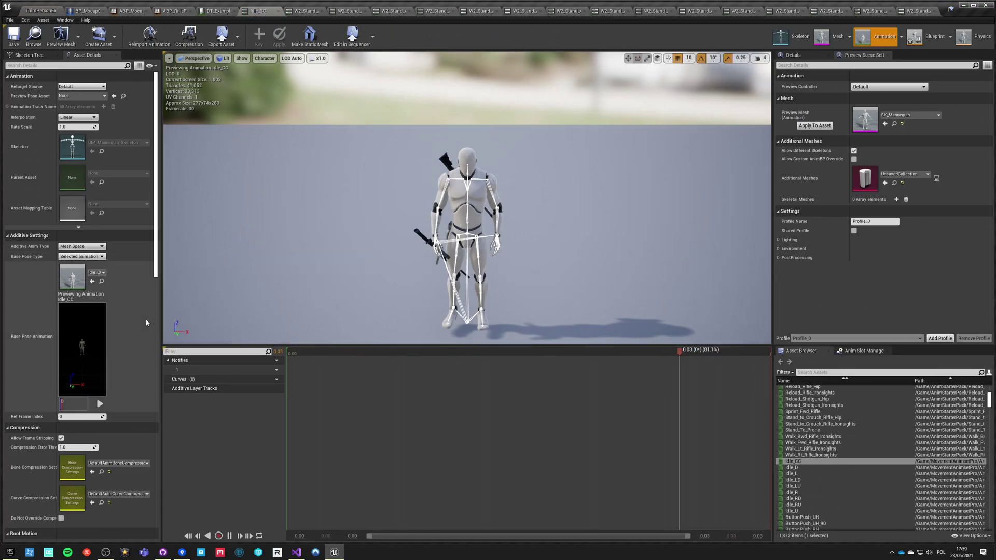
pyautogui.click(278, 11)
# - Make W2_Stand_Aim_Point_D90 a Mesh Space additive using the selected animation frame of W2_Stand_Aim_Point_Center as its base pose
pyautogui.click(270, 12)
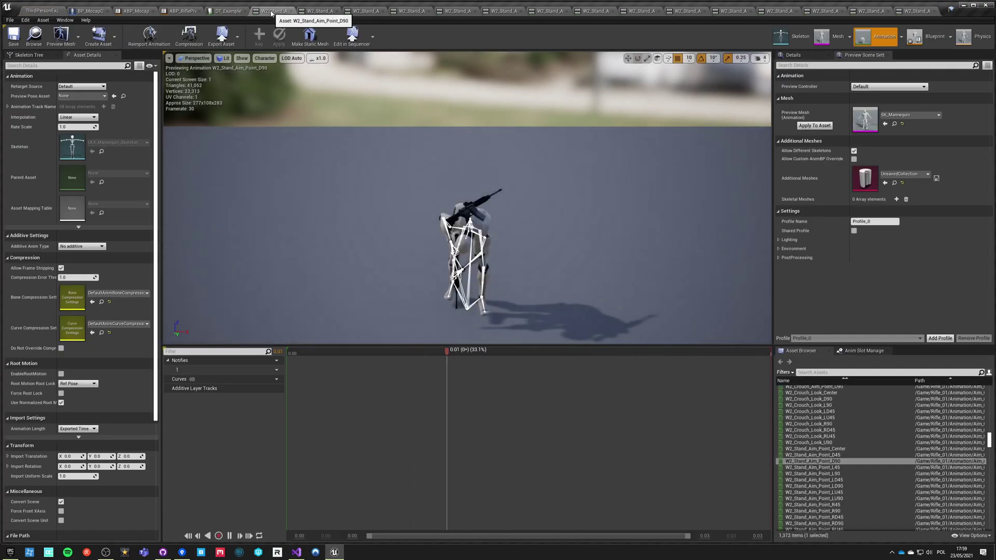
pyautogui.click(79, 247)
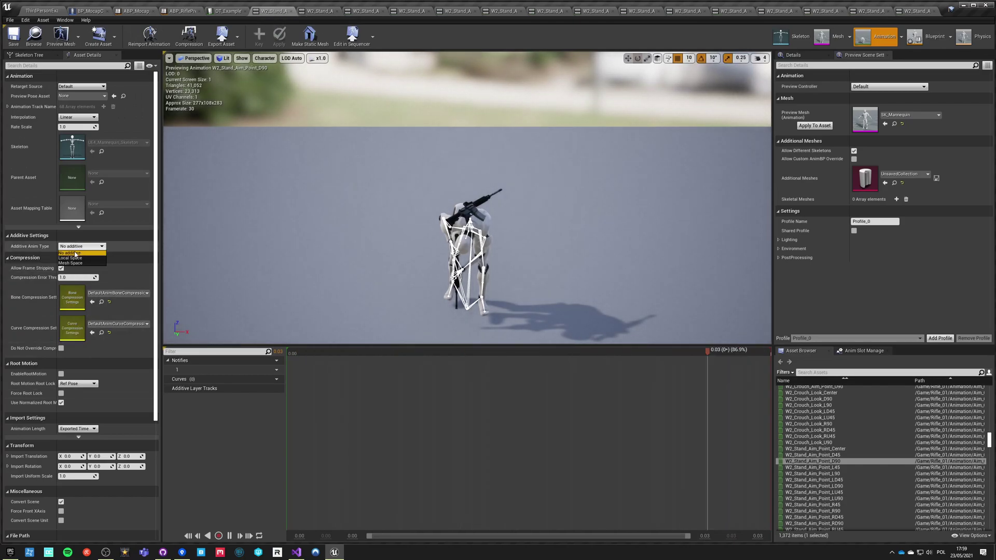
pyautogui.click(75, 270)
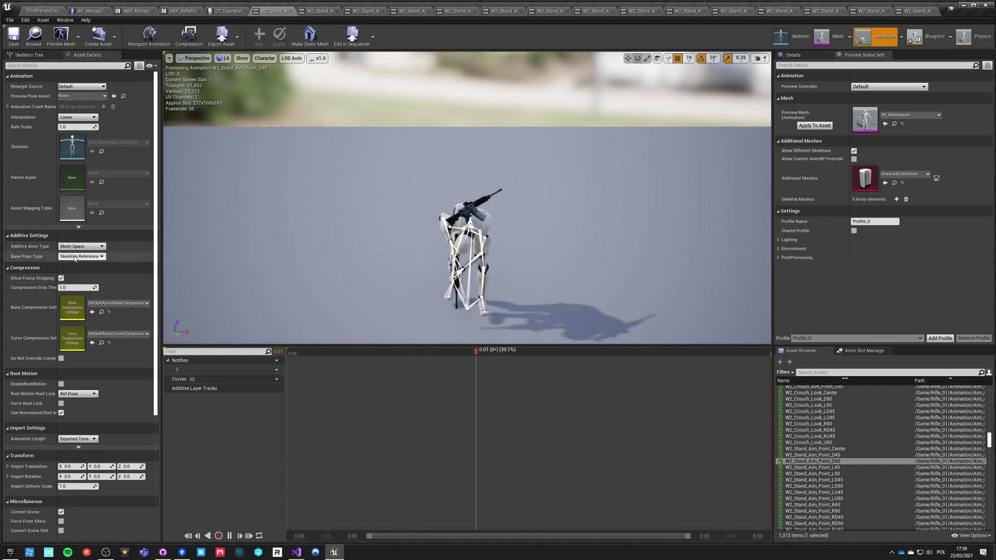
pyautogui.click(83, 278)
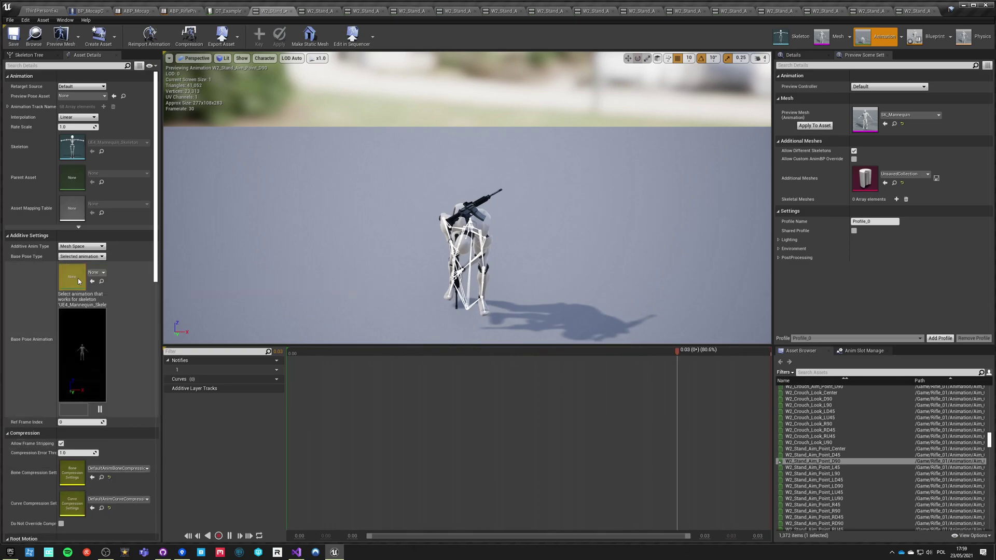
pyautogui.click(96, 273)
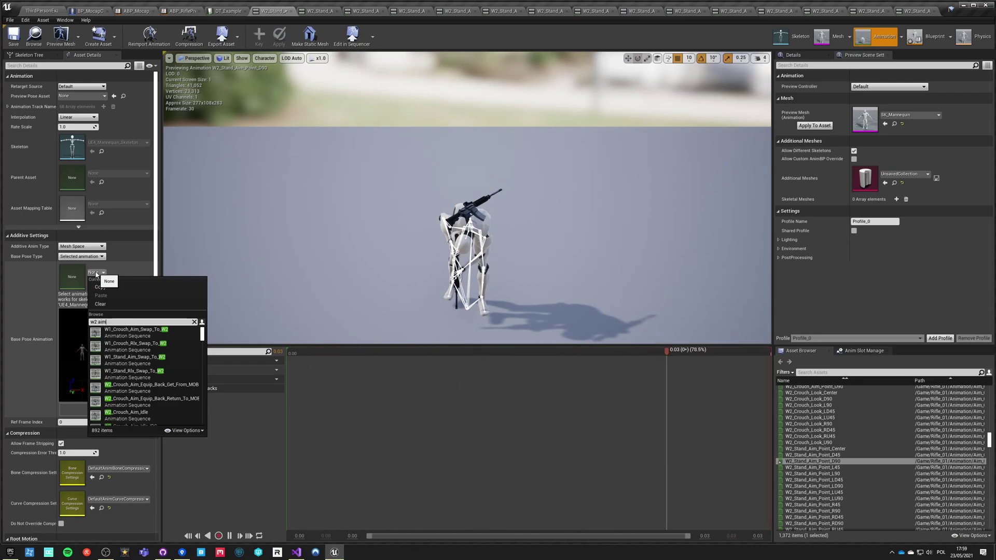
pyautogui.write('center')
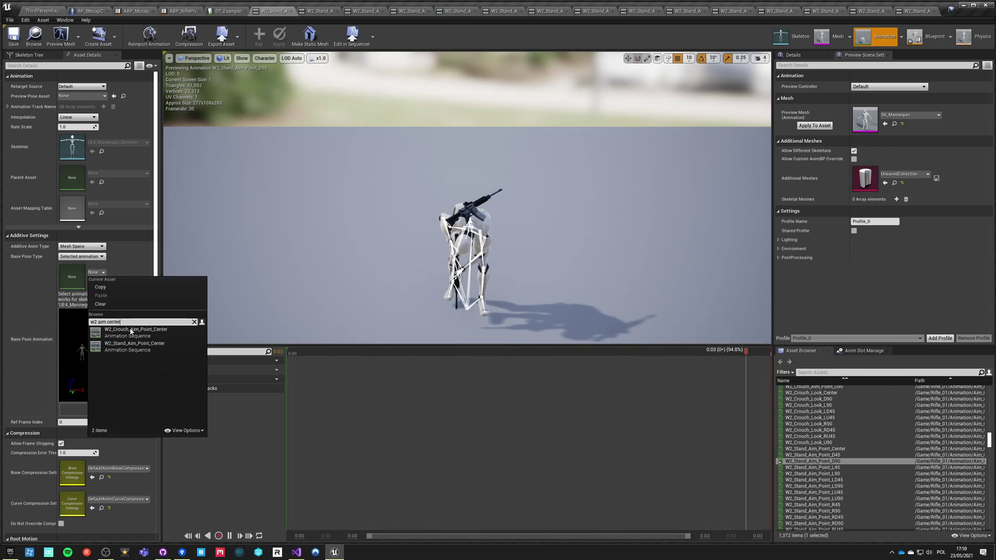
pyautogui.click(134, 346)
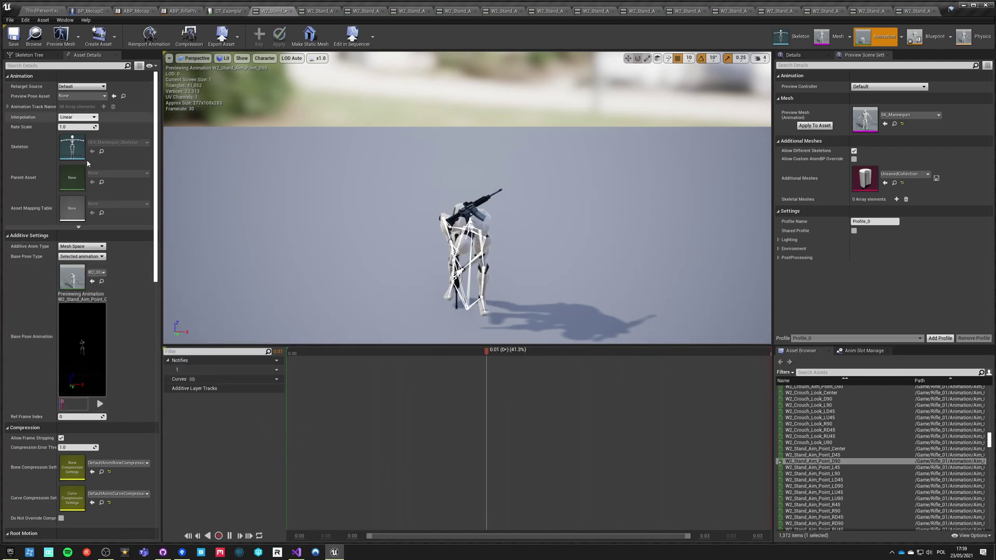
# - Select W2_Stand_Aim_Point_Center among the project assets and make W2_Stand_Aim_Point_L45 a Mesh Space additive with that animation's frame as base pose
pyautogui.click(102, 281)
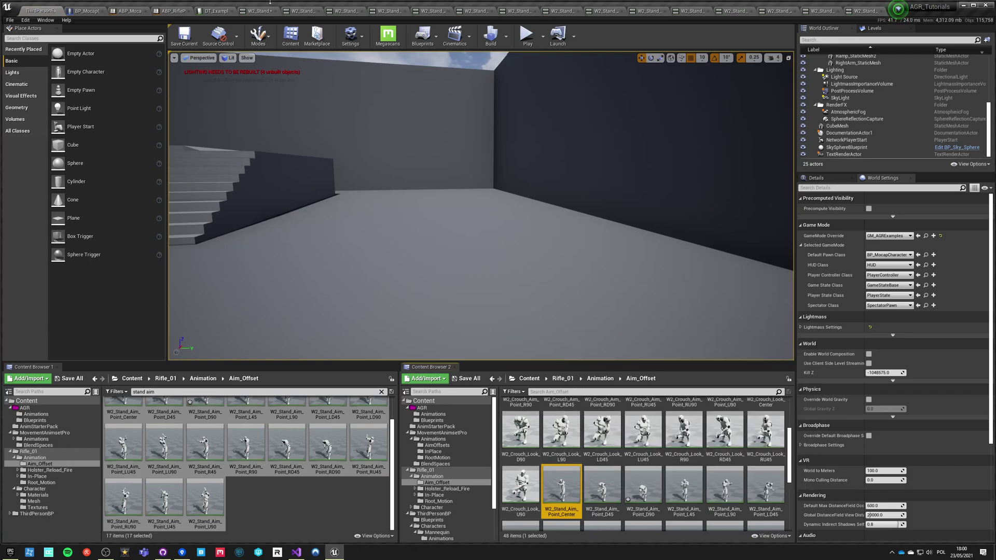
pyautogui.click(259, 11)
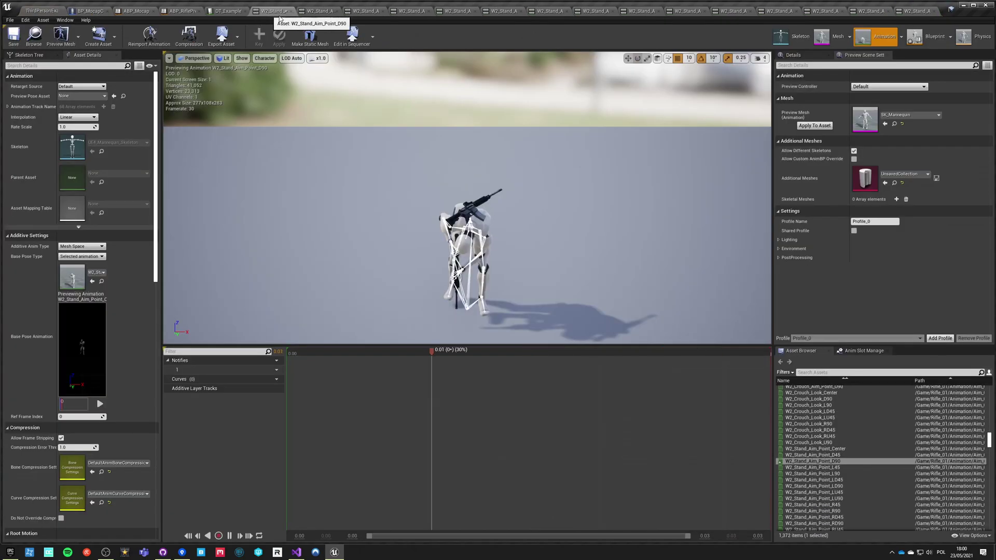
pyautogui.click(312, 13)
pyautogui.click(81, 246)
pyautogui.click(73, 265)
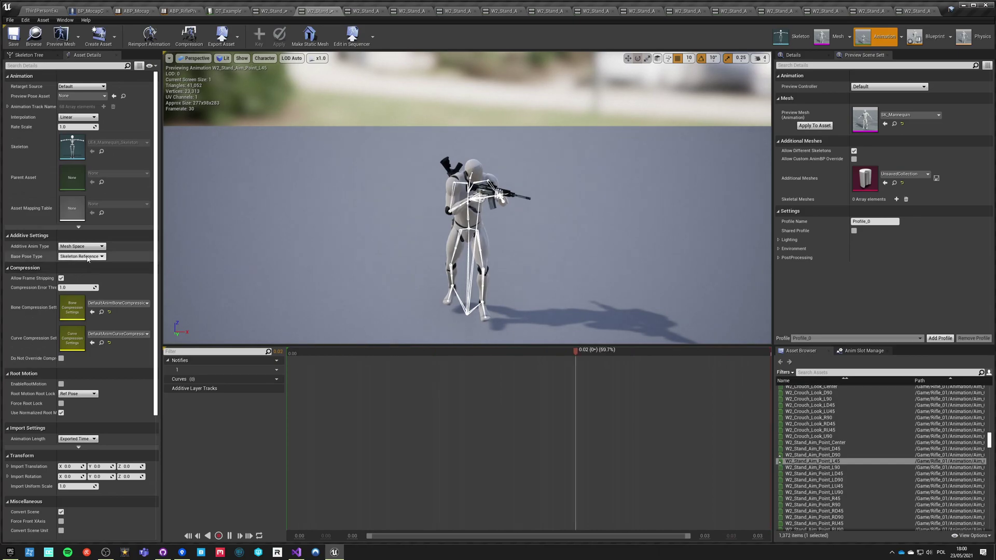
pyautogui.click(87, 256)
pyautogui.click(99, 281)
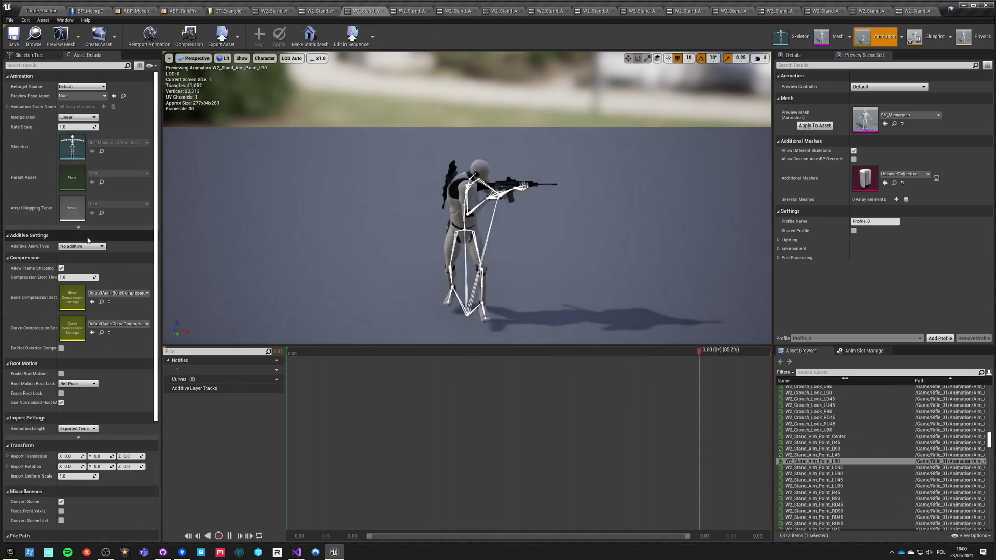
# - Set W2_Stand_Aim_Point_L90 to Mesh Space additive with a selected animation frame base pose taken from W2_Stand_Aim_Point_Center
pyautogui.click(81, 246)
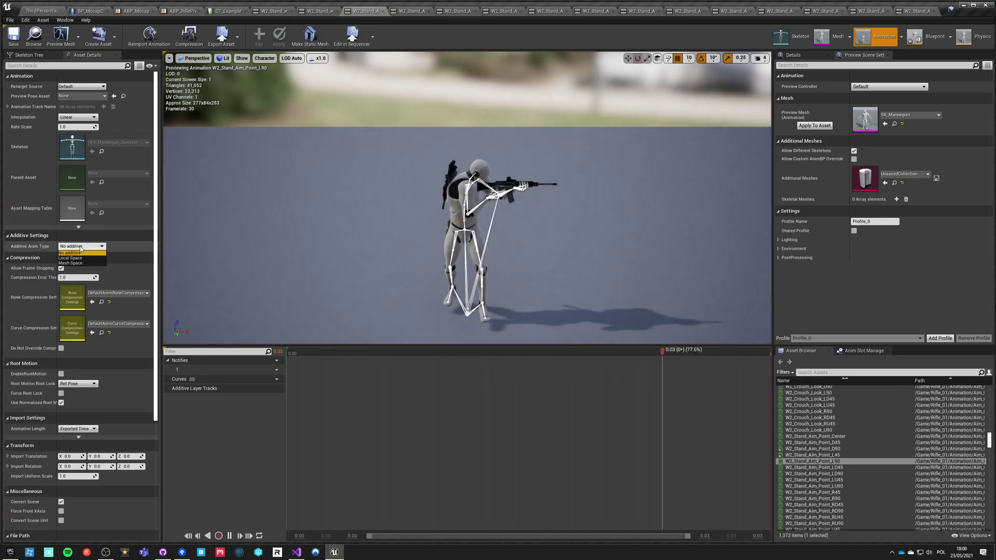
pyautogui.click(78, 262)
pyautogui.click(82, 256)
pyautogui.click(84, 279)
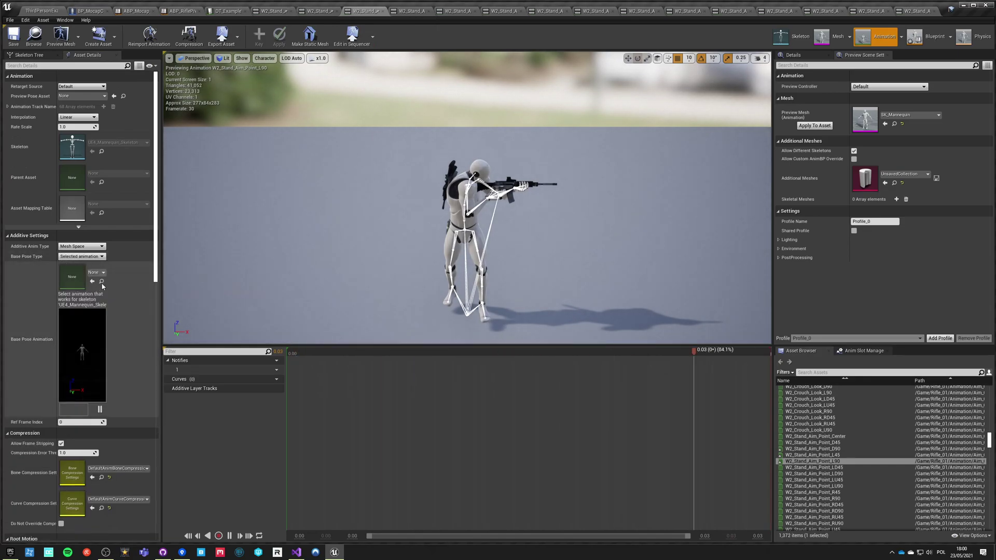
pyautogui.click(93, 281)
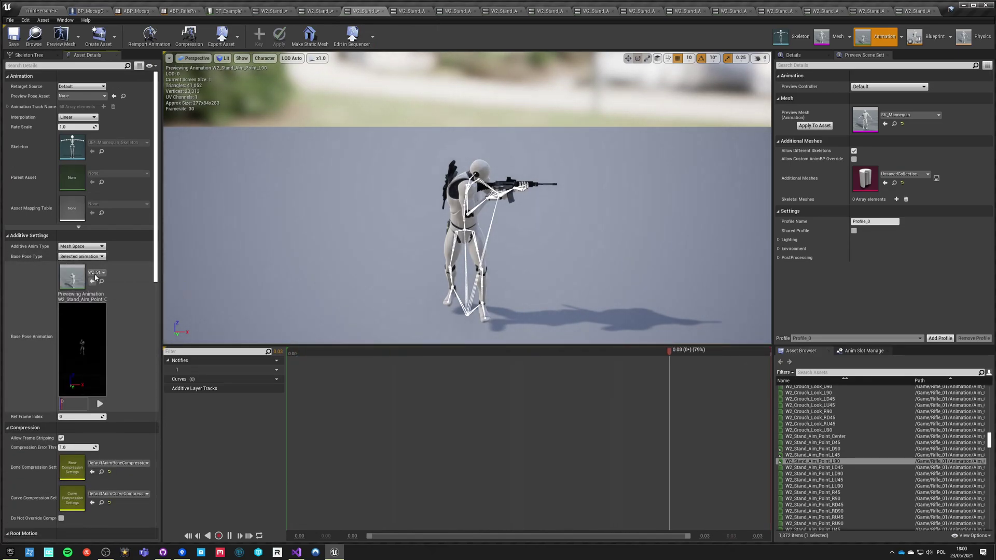
# - Set W2_Stand_Aim_Point_LD45 to Mesh Space additive with a selected animation frame base pose taken from W2_Stand_Aim_Point_Center
pyautogui.click(409, 11)
pyautogui.click(82, 246)
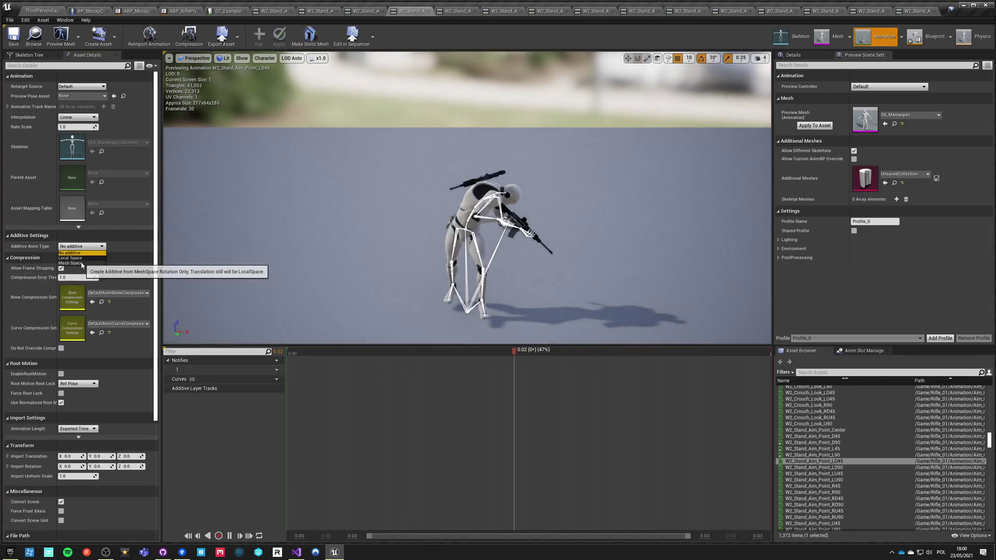
pyautogui.click(82, 263)
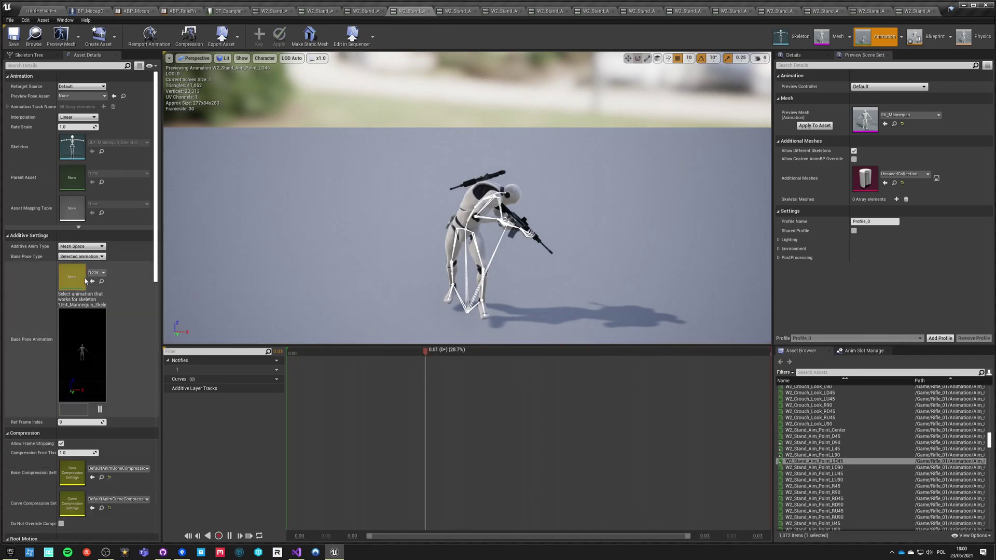
pyautogui.click(92, 281)
# - Set W2_Stand_Aim_Point_LD90 to Mesh Space additive with a selected animation frame base pose taken from W2_Stand_Aim_Point_Center
pyautogui.click(455, 11)
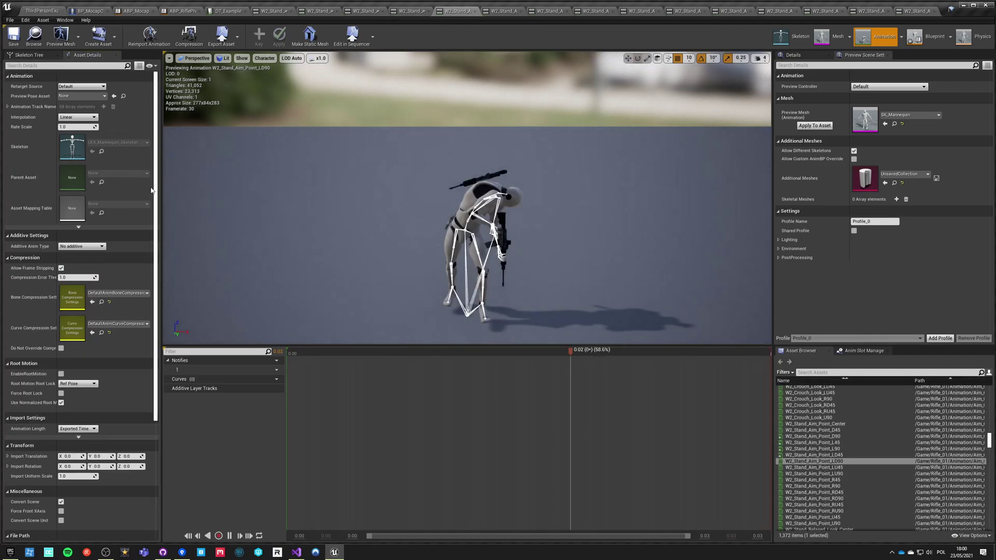
pyautogui.click(82, 245)
pyautogui.click(81, 264)
pyautogui.click(82, 256)
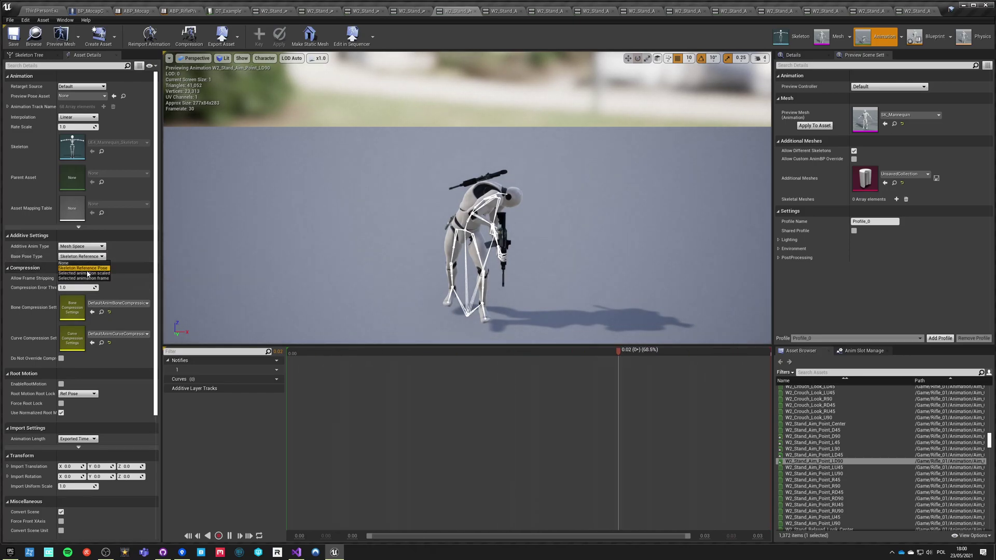
pyautogui.click(88, 273)
pyautogui.click(93, 281)
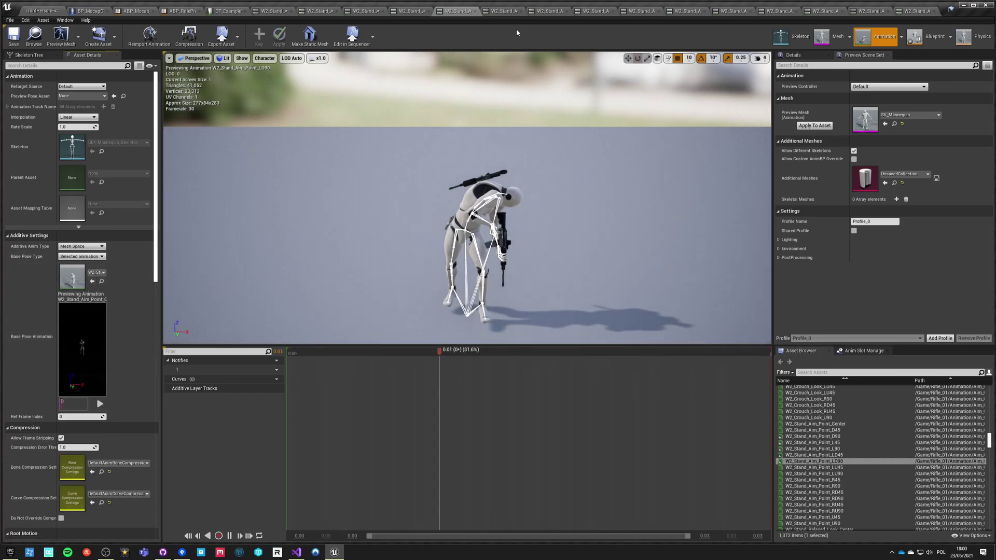
# - Set W2_Stand_Aim_Point_LU45 to Mesh Space additive with W2_Stand_Aim_Point_Center as its selected base pose animation, and bring up W2_Stand_Aim_Point_LU90
pyautogui.click(503, 13)
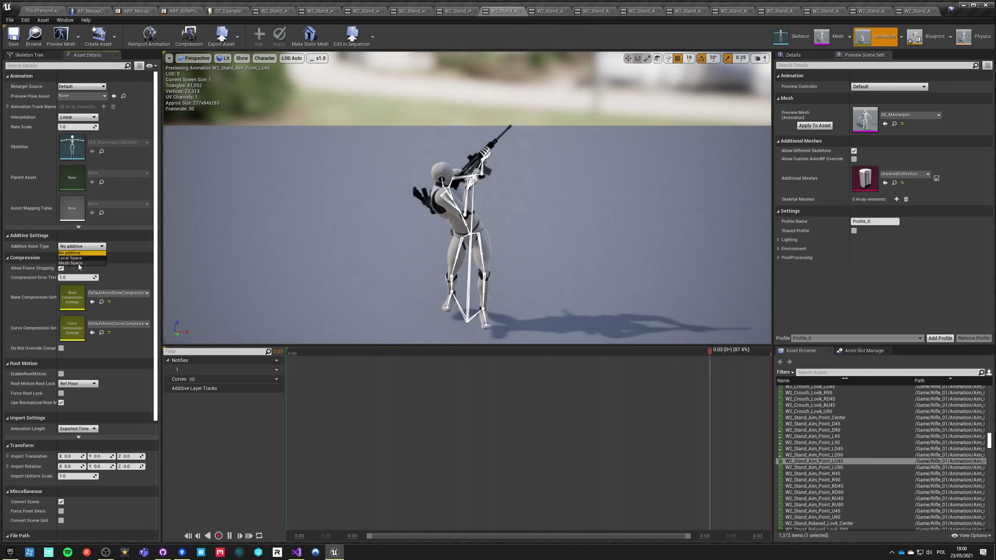
pyautogui.click(82, 256)
pyautogui.click(87, 273)
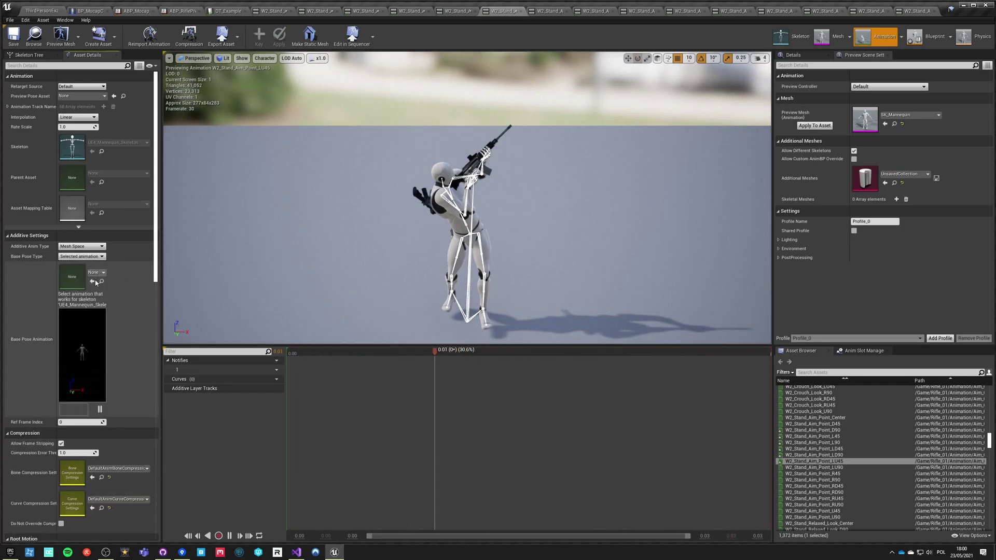
pyautogui.click(550, 11)
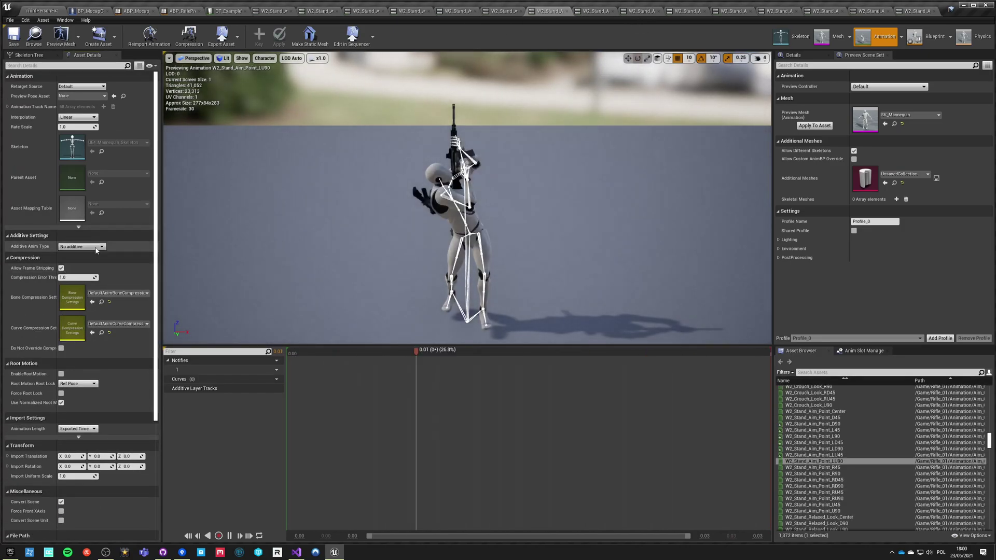
# - Set W2_Stand_Aim_Point_LU90 to Mesh Space additive with a selected animation frame base pose taken from W2_Stand_Aim_Point_Center
pyautogui.click(82, 246)
pyautogui.click(80, 263)
pyautogui.click(82, 257)
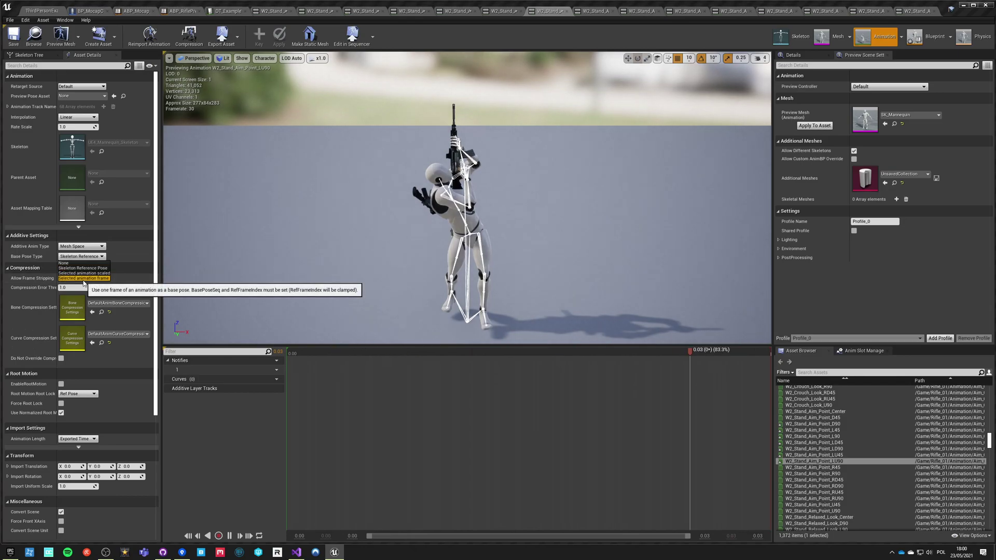
pyautogui.click(93, 274)
# - Set W2_Stand_Aim_Point_R45 to Mesh Space additive with a selected animation frame base pose taken from W2_Stand_Aim_Point_Center
pyautogui.click(596, 11)
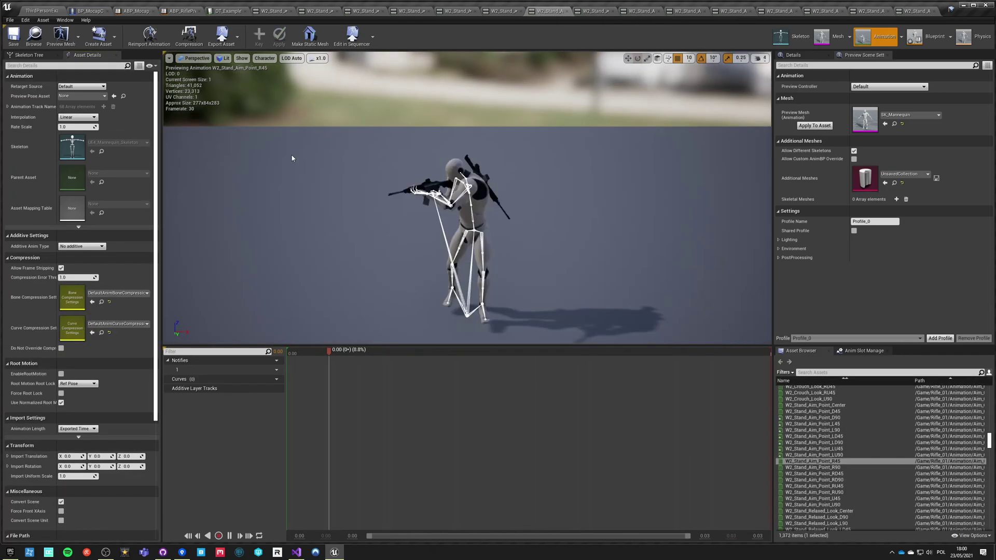
pyautogui.click(97, 247)
pyautogui.click(80, 263)
pyautogui.click(81, 256)
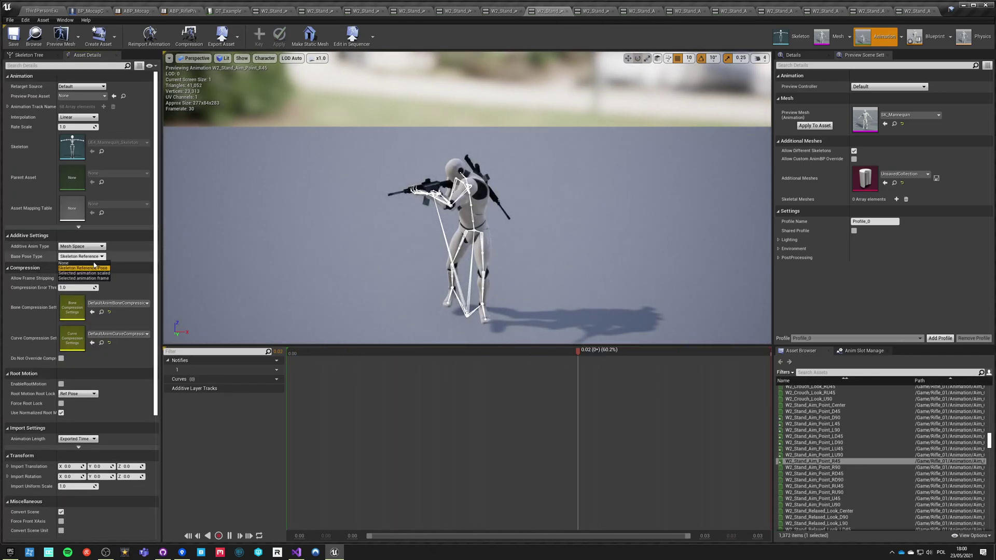
pyautogui.click(80, 281)
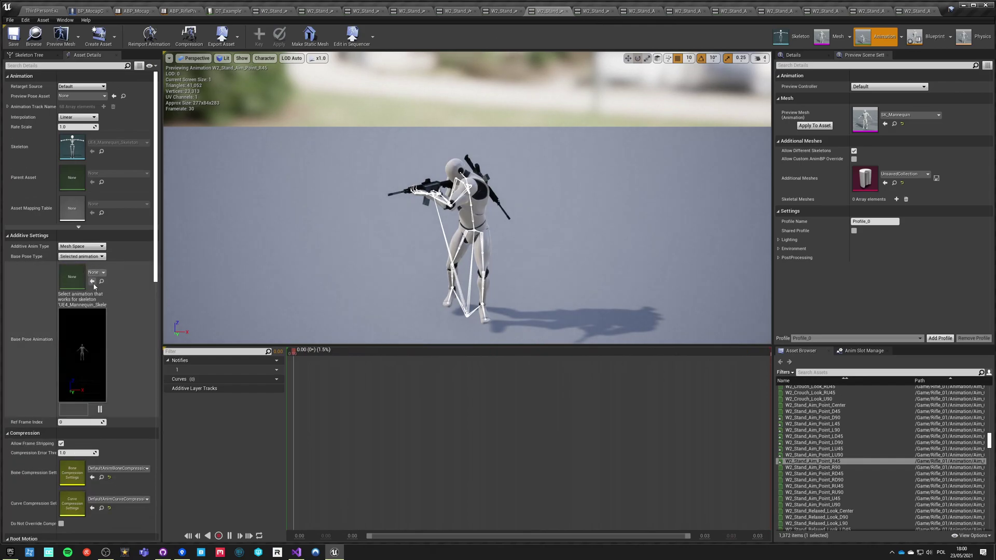
# - Set W2_Stand_Aim_Point_R90 to Mesh Space additive with a selected animation frame base pose taken from W2_Stand_Aim_Point_Center
pyautogui.click(594, 11)
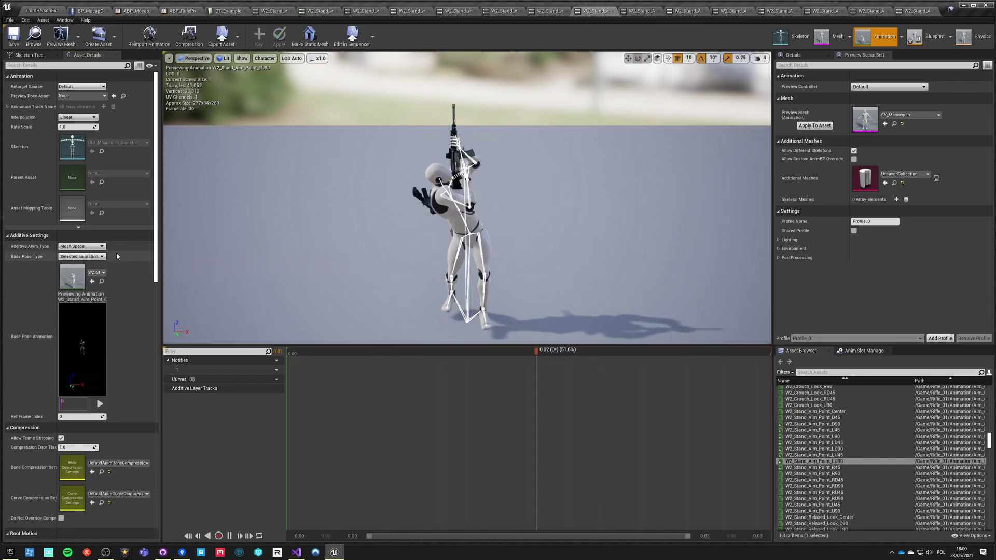
pyautogui.click(641, 11)
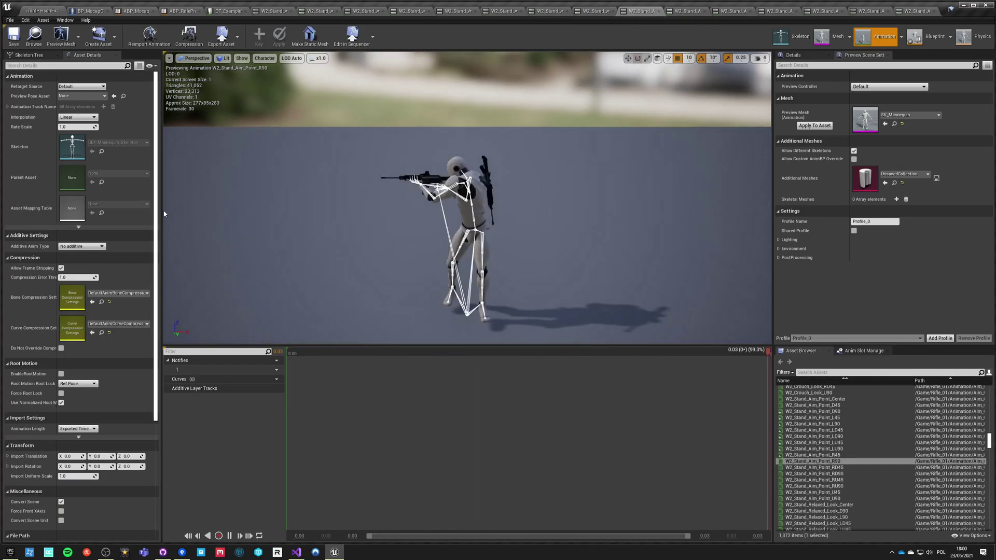
pyautogui.click(95, 246)
pyautogui.click(75, 263)
pyautogui.click(81, 257)
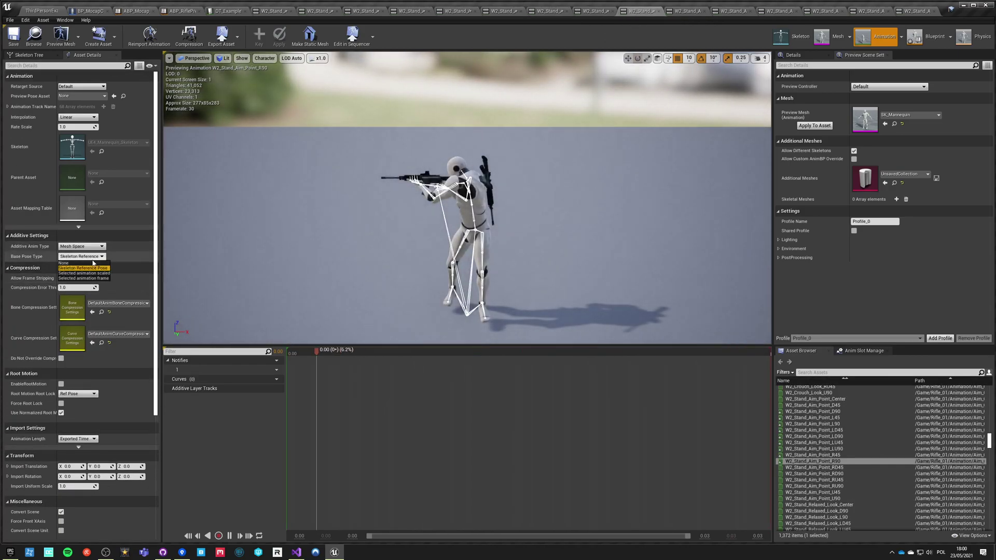
pyautogui.click(83, 278)
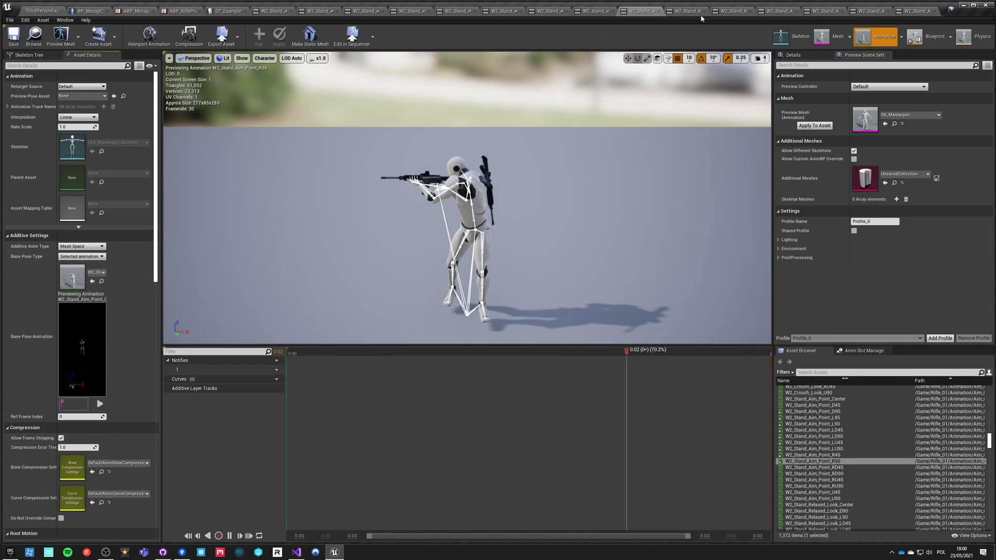
# - Set W2_Stand_Aim_Point_RD45 to Local Space additive with a selected animation frame base pose taken from W2_Stand_Aim_Point_Center
pyautogui.click(733, 11)
pyautogui.click(95, 246)
pyautogui.click(73, 258)
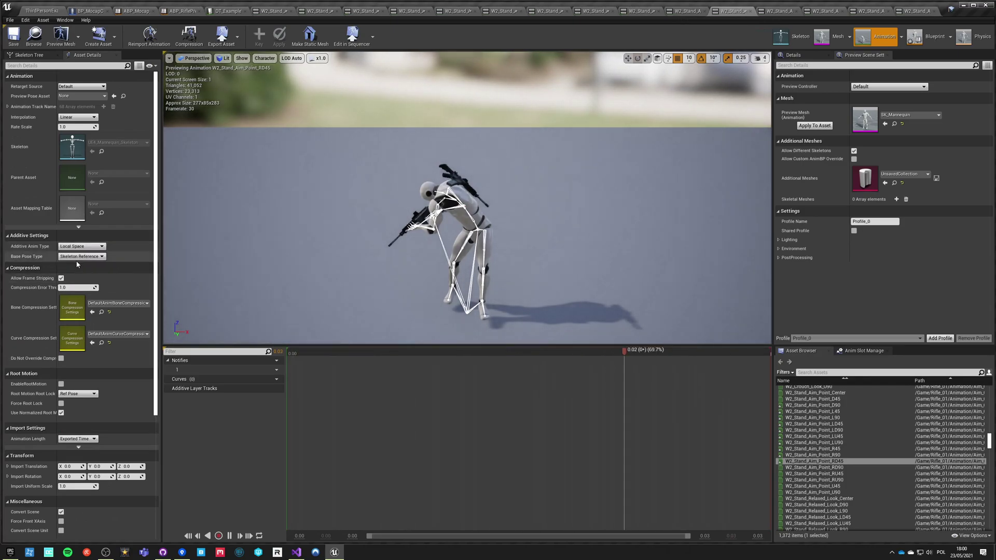
pyautogui.click(82, 256)
pyautogui.click(83, 279)
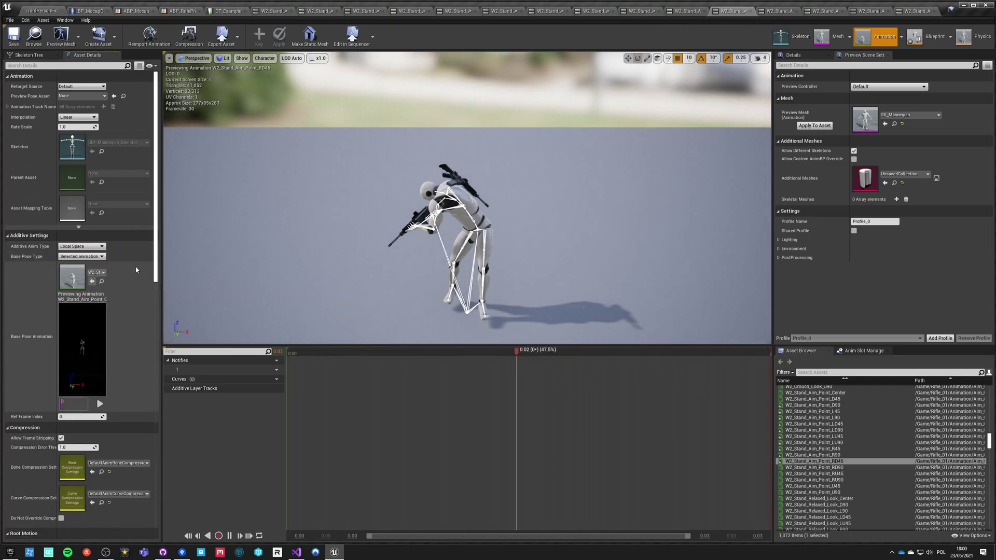
# - Set W2_Stand_Aim_Point_RU45 to Mesh Space additive with a selected animation frame base pose taken from W2_Stand_Aim_Point_Center
pyautogui.click(825, 11)
pyautogui.click(81, 245)
pyautogui.click(70, 263)
pyautogui.click(81, 256)
pyautogui.click(84, 278)
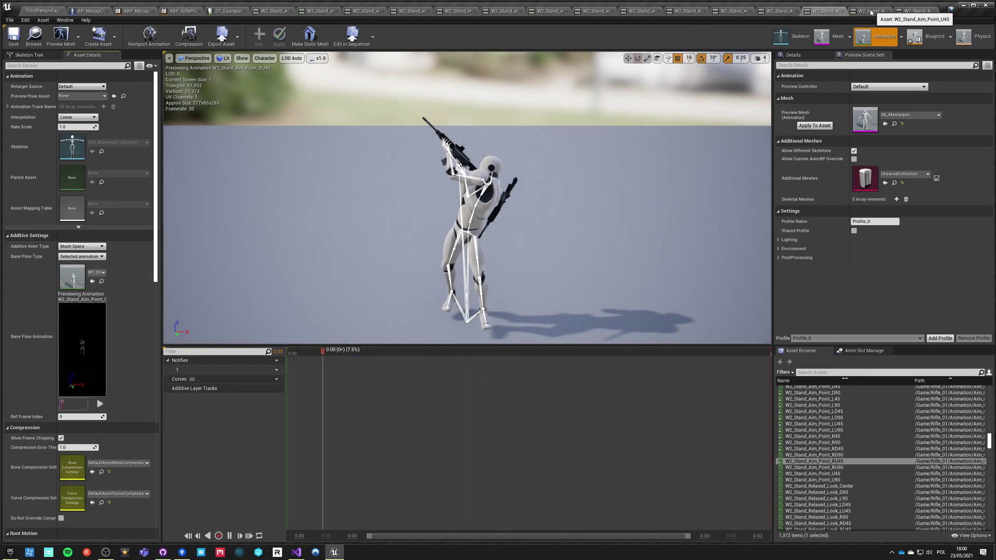
# - Set W2_Stand_Aim_Point_U45 to Mesh Space additive with a selected animation frame base pose taken from W2_Stand_Aim_Point_Center
pyautogui.click(872, 11)
pyautogui.click(82, 246)
pyautogui.click(70, 263)
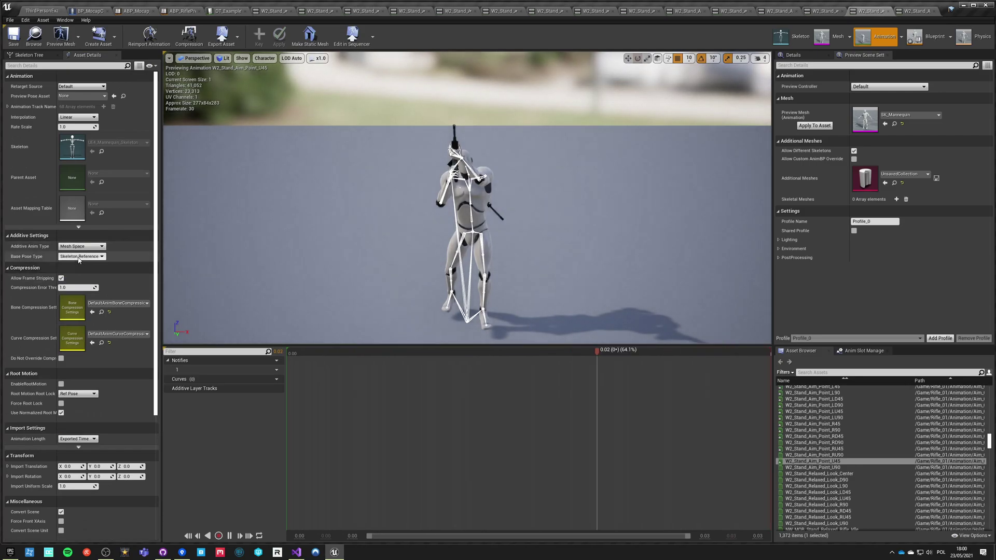
pyautogui.click(81, 256)
pyautogui.click(74, 279)
pyautogui.click(93, 283)
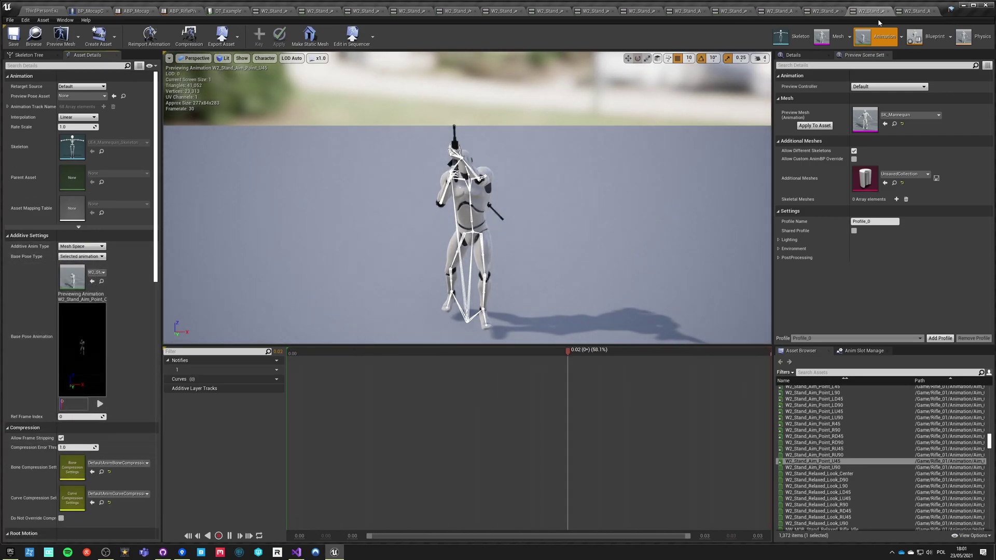
# - Set W2_Stand_Aim_Point_U90 to Mesh Space additive with W2_Stand_Aim_Point_Center as its selected base pose animation
pyautogui.click(906, 14)
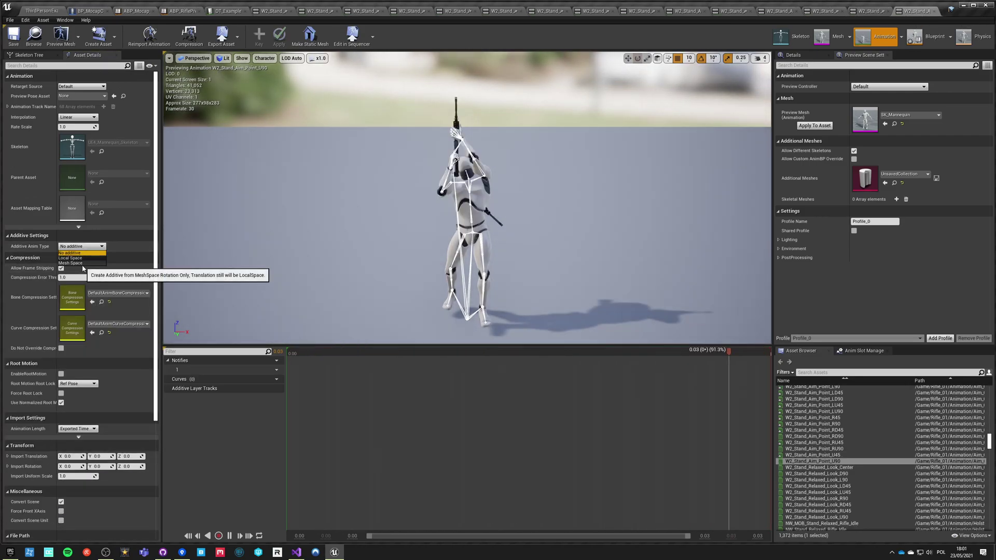
pyautogui.click(88, 263)
pyautogui.click(91, 256)
pyautogui.click(94, 273)
pyautogui.click(92, 281)
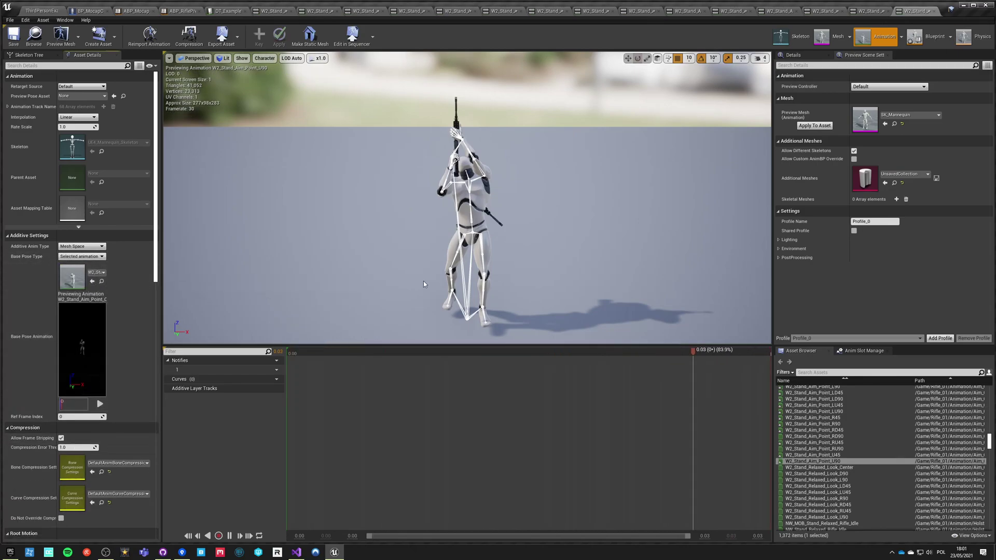
# - Close all the open W2_Stand_Aim_Point animation editors, keeping the map, character, animation blueprints and DT_ExampleTags open
pyautogui.click(291, 12)
pyautogui.click(306, 11)
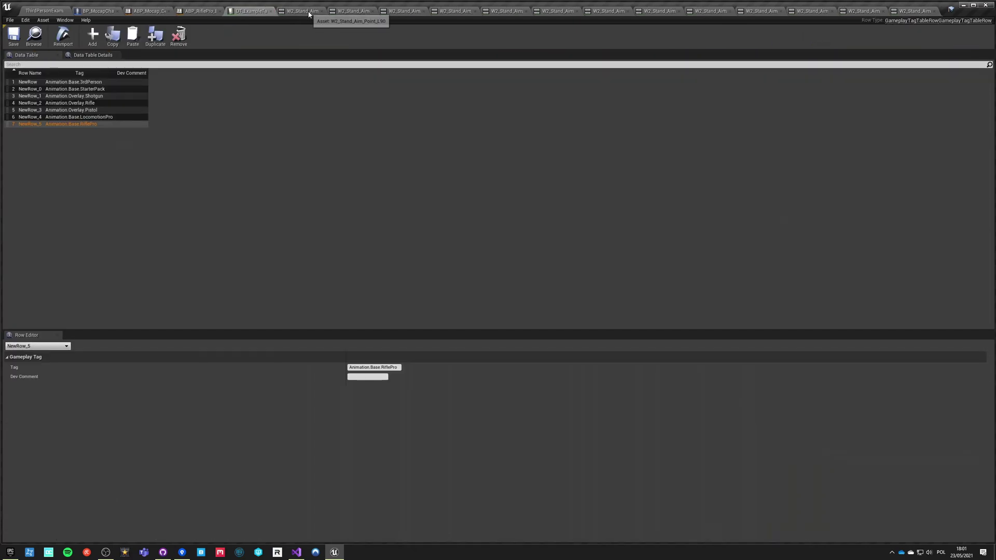
pyautogui.click(933, 12)
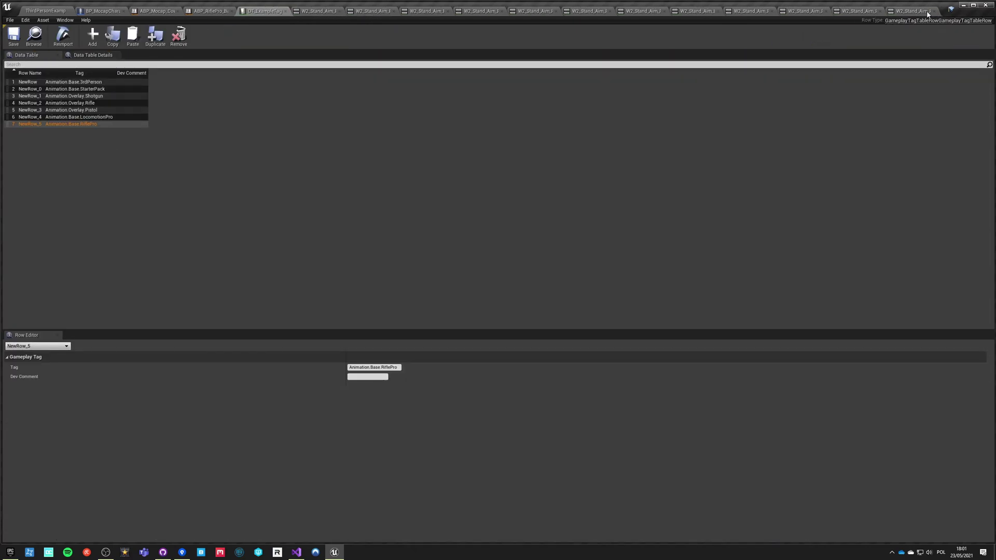
pyautogui.click(933, 12)
pyautogui.click(933, 12)
pyautogui.click(933, 11)
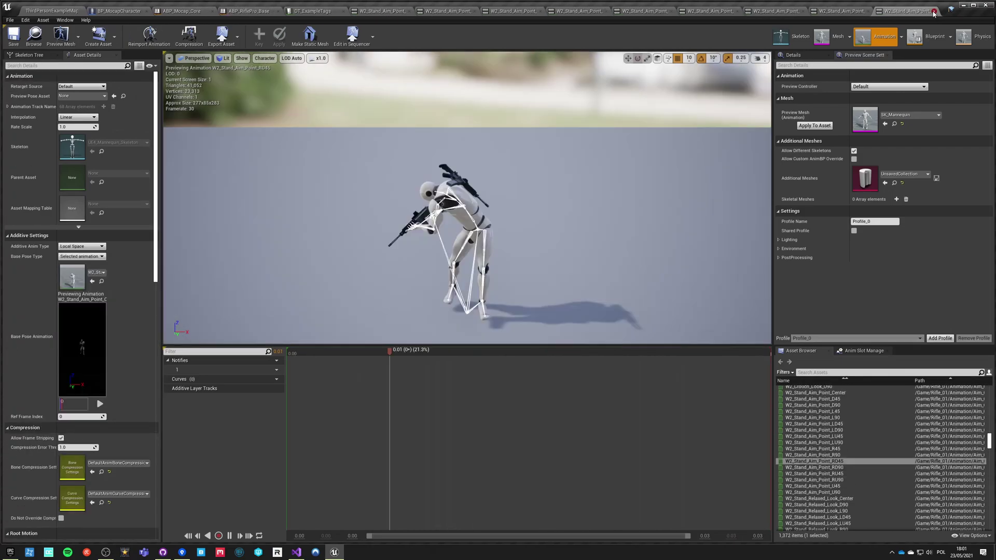
pyautogui.click(924, 11)
pyautogui.click(913, 11)
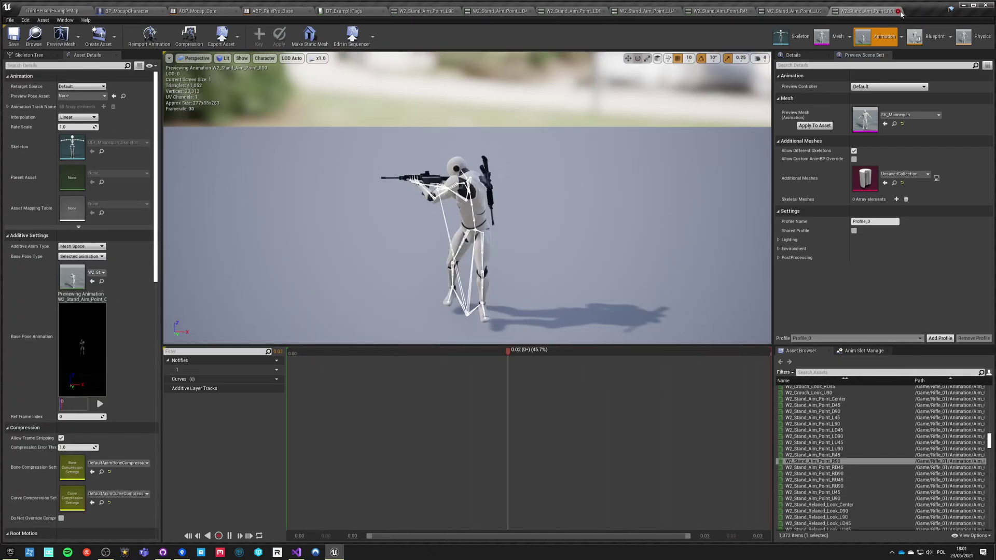
pyautogui.click(903, 11)
pyautogui.click(826, 11)
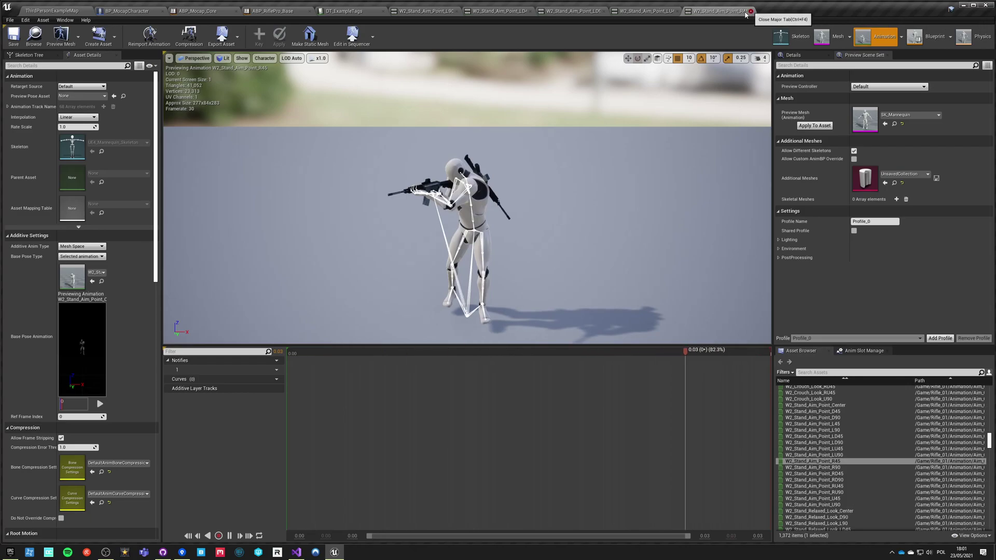
pyautogui.click(750, 11)
pyautogui.click(677, 10)
pyautogui.click(604, 11)
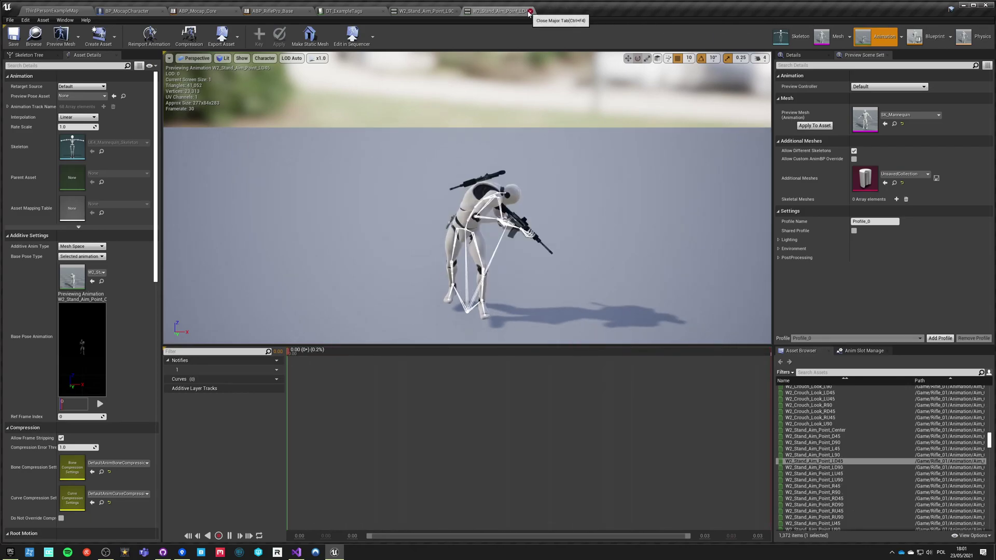
pyautogui.click(530, 11)
pyautogui.click(456, 11)
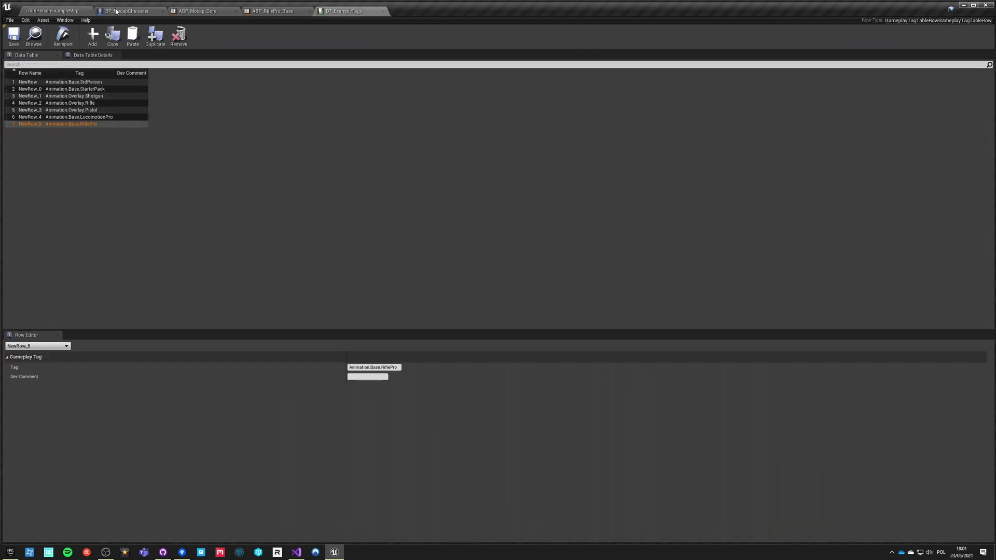
# - Open the RiflePro_AimOffset asset from the AGR Animations folder
pyautogui.click(48, 7)
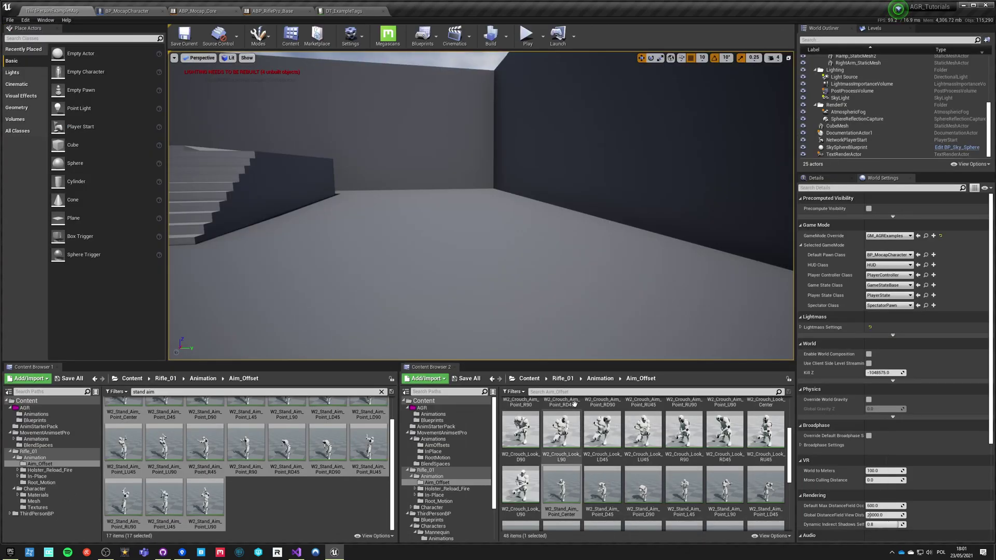
pyautogui.click(529, 378)
pyautogui.doubleClick(521, 415)
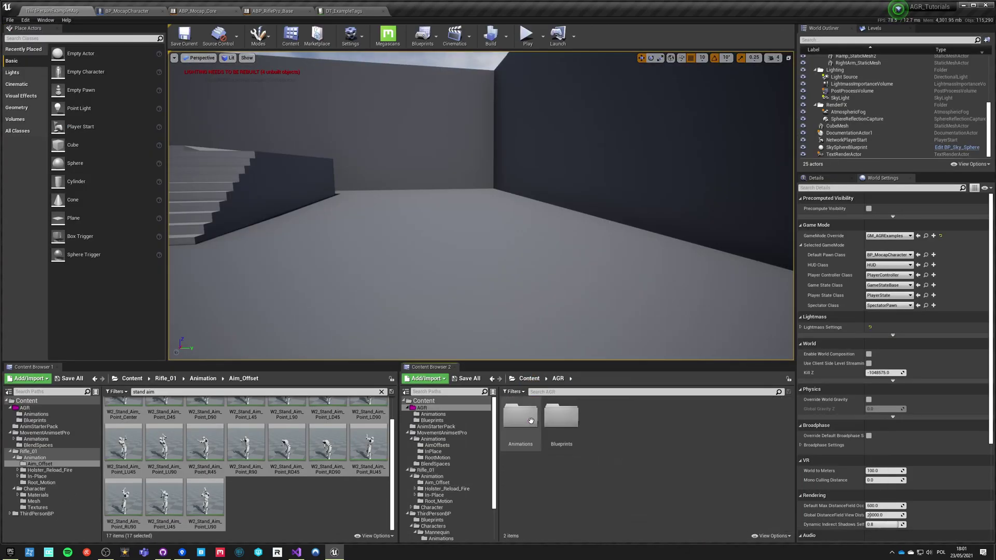
pyautogui.doubleClick(521, 415)
pyautogui.click(523, 426)
pyautogui.doubleClick(522, 420)
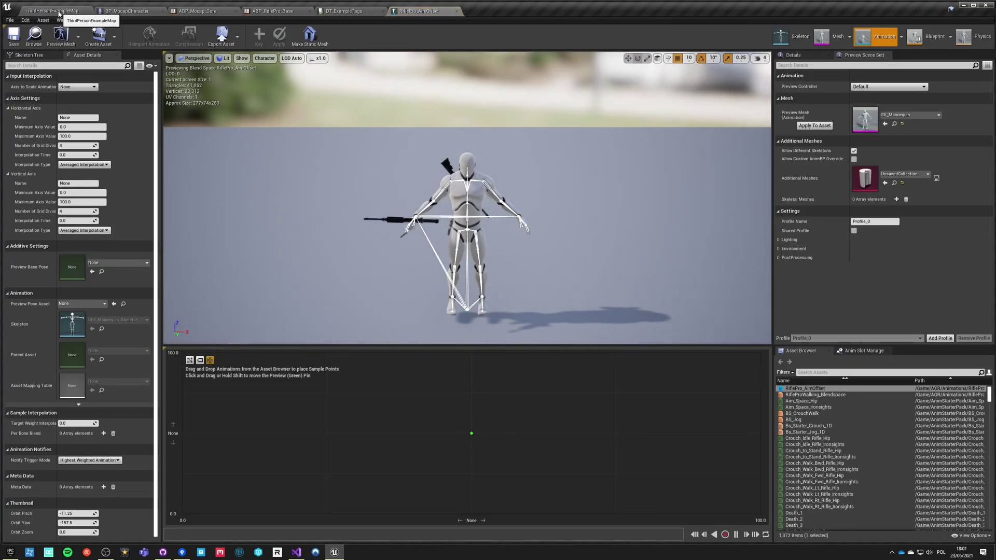
# - Filter the animation assets available to RiflePro_AimOffset by "W2 stand aim point"
pyautogui.click(59, 13)
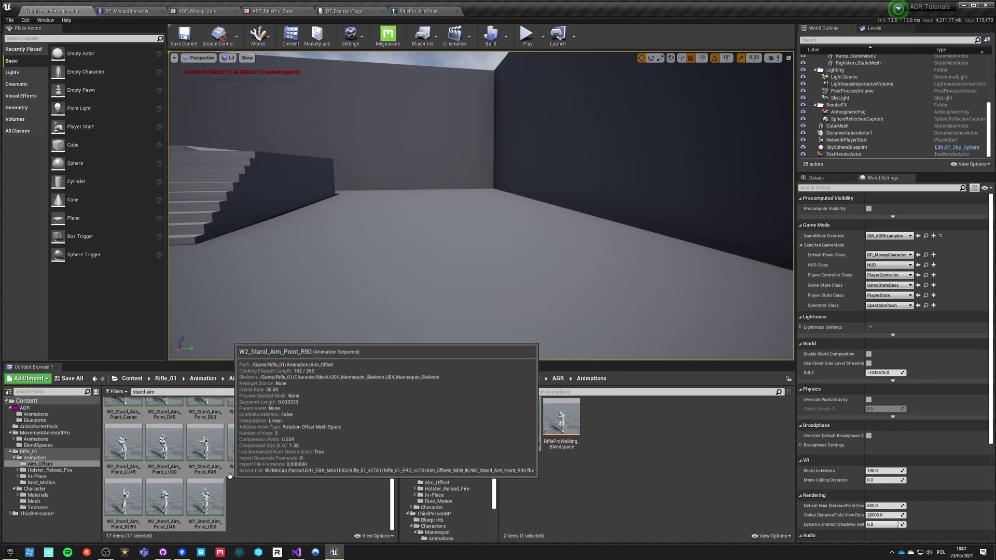
pyautogui.click(127, 12)
pyautogui.click(458, 13)
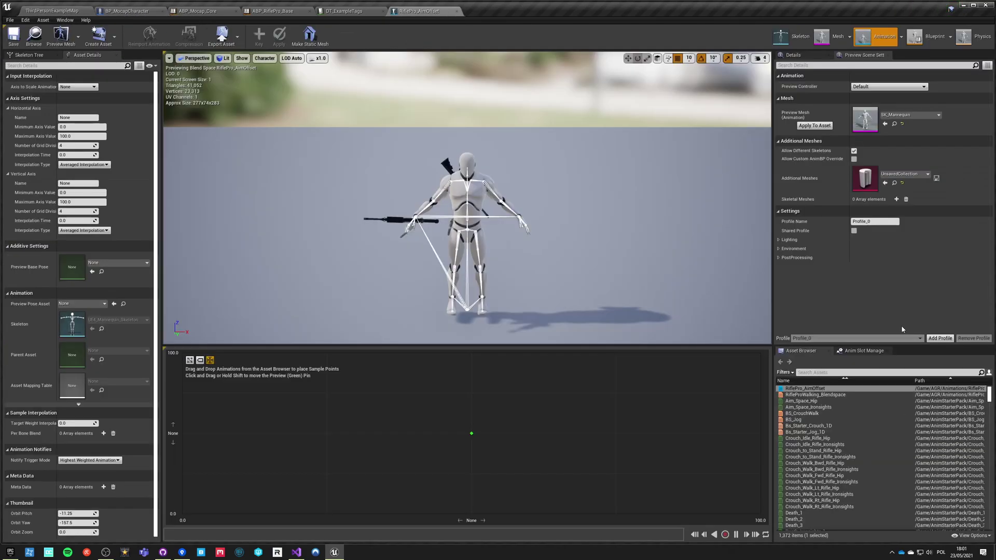
pyautogui.write('W')
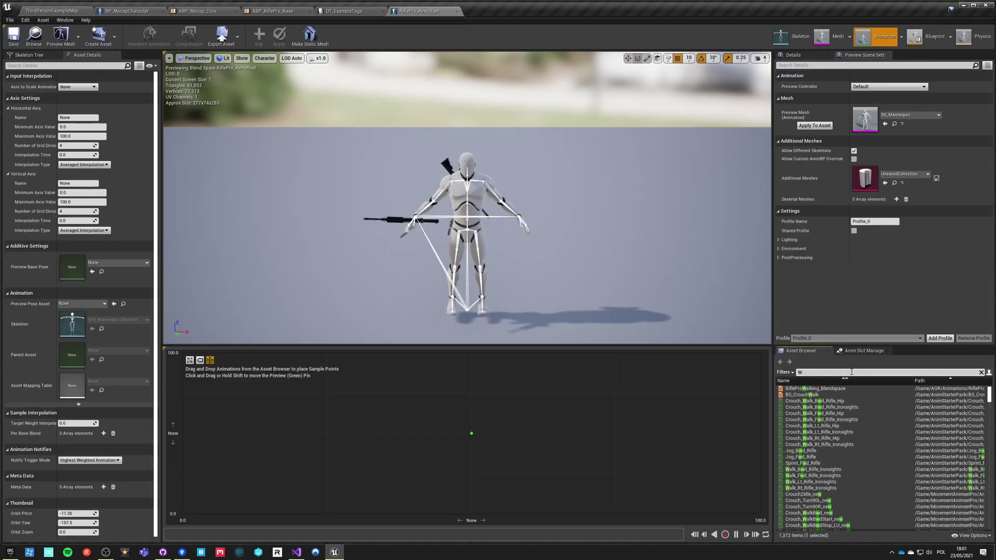
pyautogui.write('2 stand aim point')
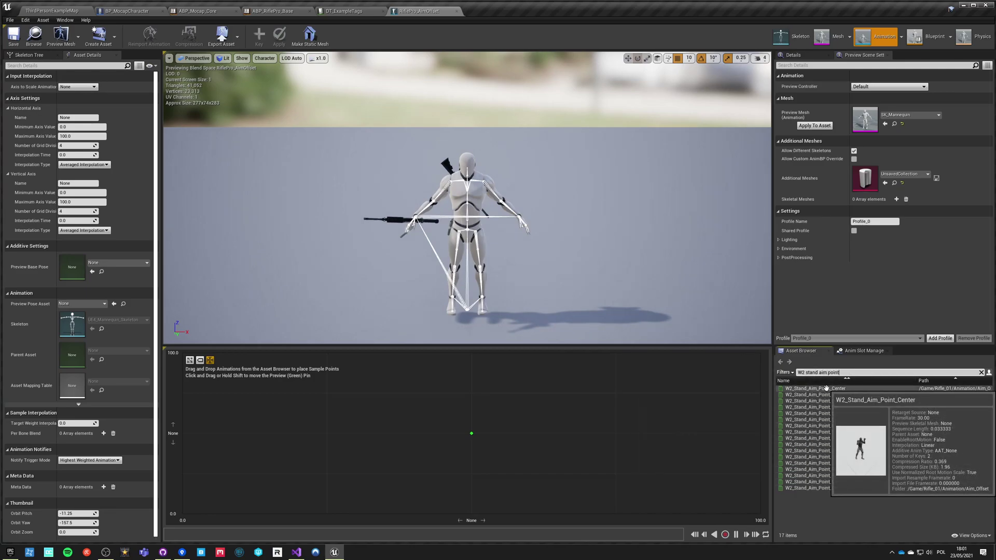
# - Try to place W2_Stand_Aim_Point_Center at the middle of the aim offset grid, and bring up the Preview Base Pose choices
pyautogui.moveTo(814, 388); pyautogui.dragTo(471, 434)
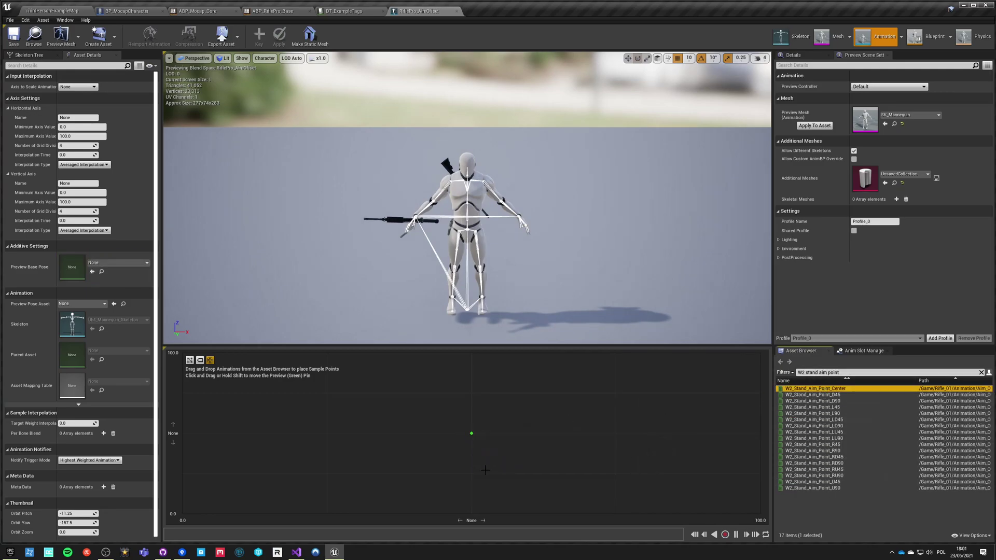
pyautogui.click(108, 263)
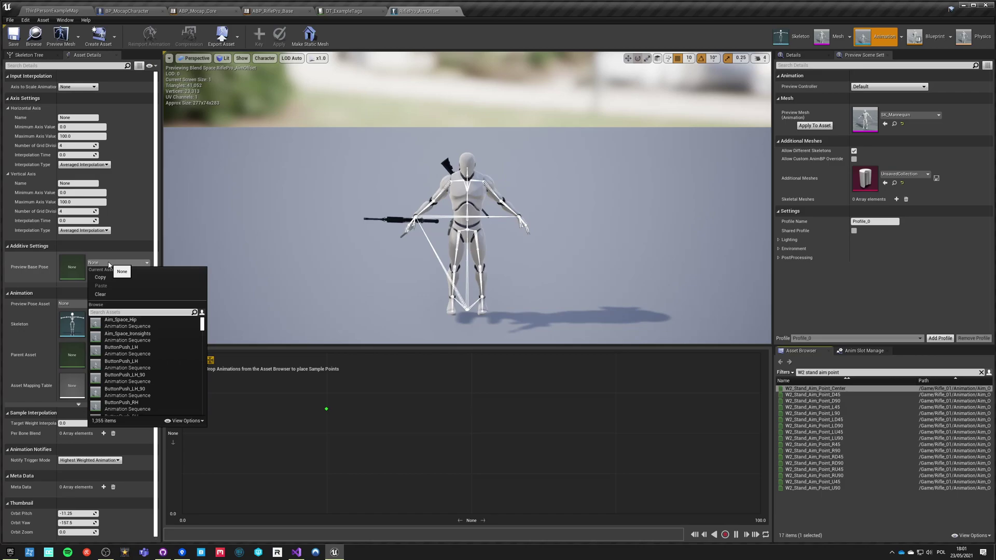
# - Open W2_Stand_Aim_Point_R90 to check its additive settings, and return to RiflePro_AimOffset
pyautogui.click(45, 13)
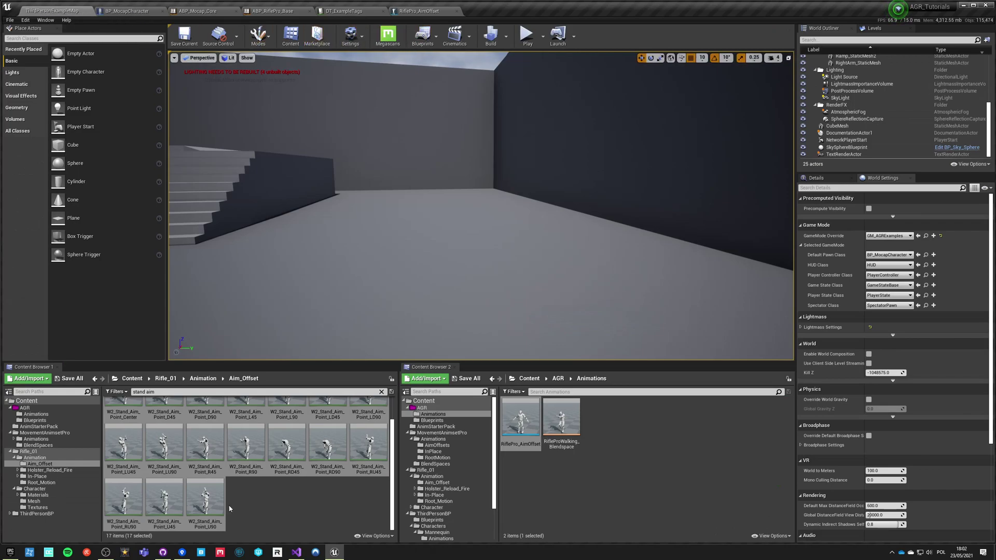
pyautogui.doubleClick(246, 444)
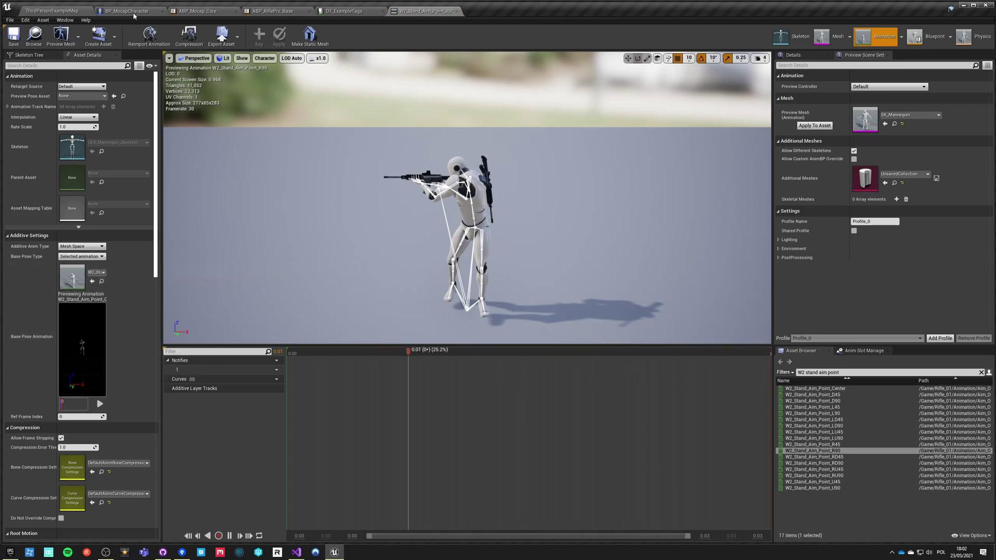
pyautogui.click(207, 12)
pyautogui.click(418, 12)
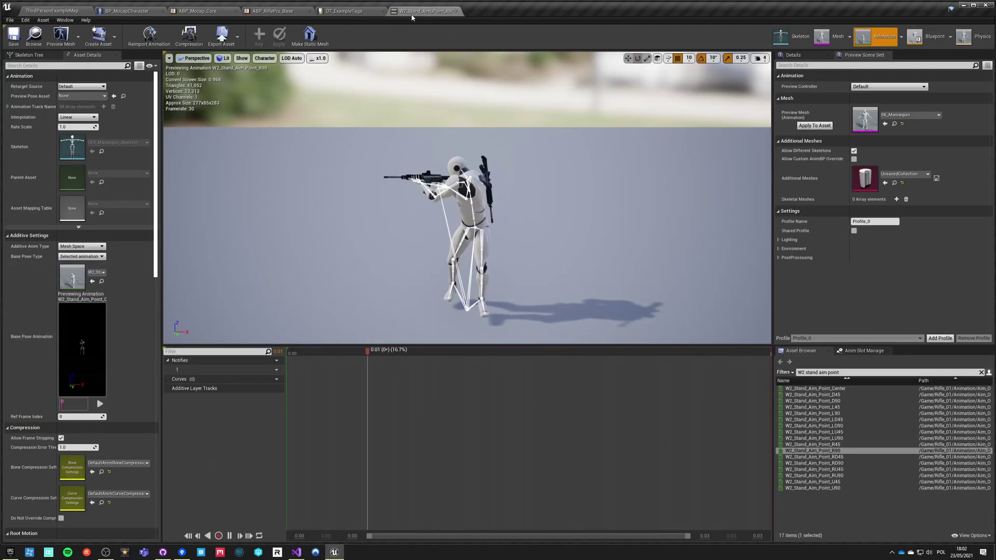
pyautogui.click(89, 8)
pyautogui.doubleClick(521, 417)
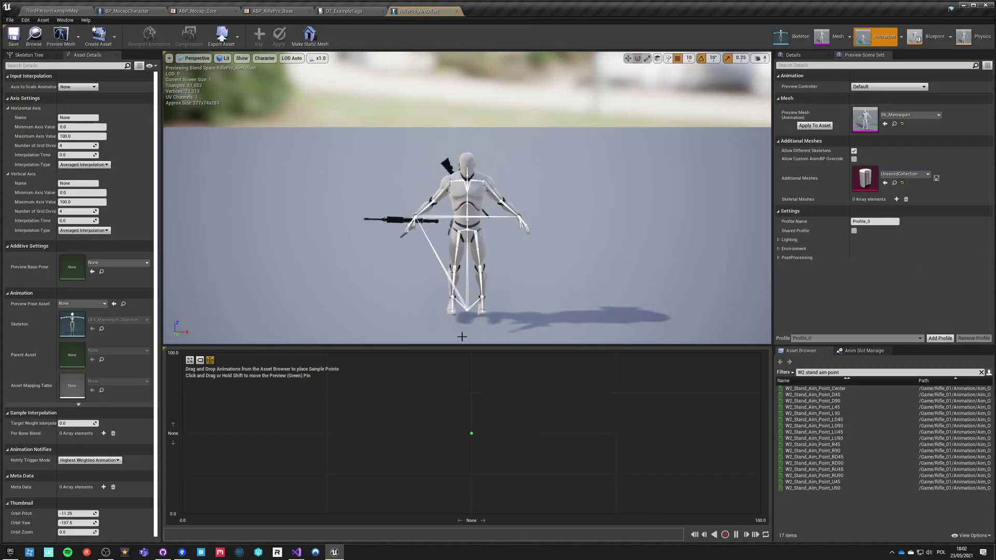
# - Set the aim offset's Preview Base Pose to W2_Stand_Aim_Point_Center
pyautogui.click(127, 262)
pyautogui.write('center')
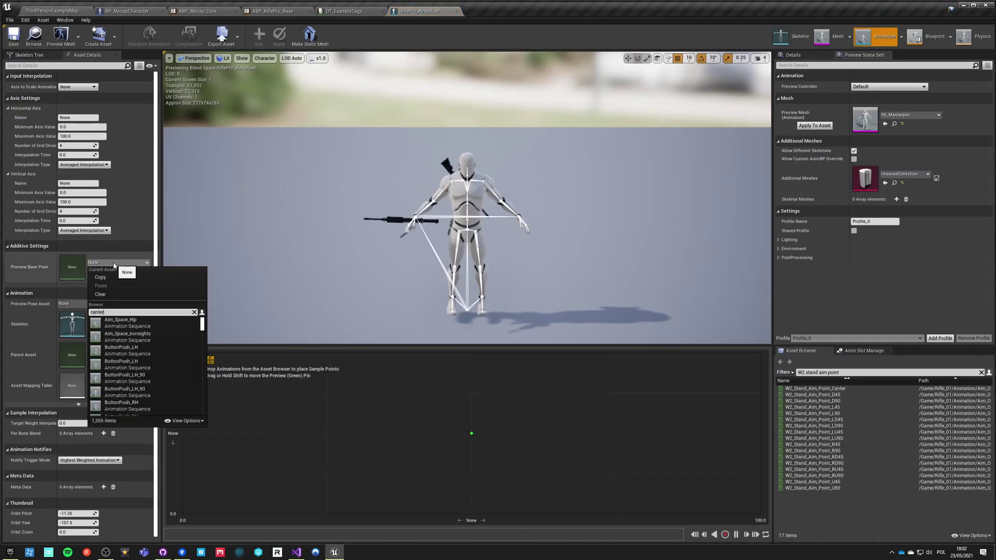
pyautogui.moveTo(137, 338)
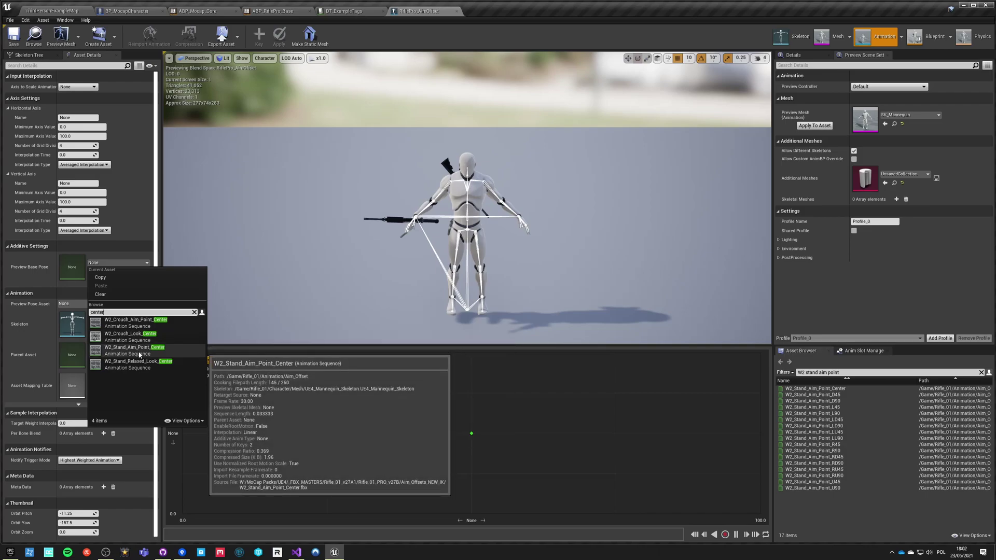
pyautogui.click(139, 355)
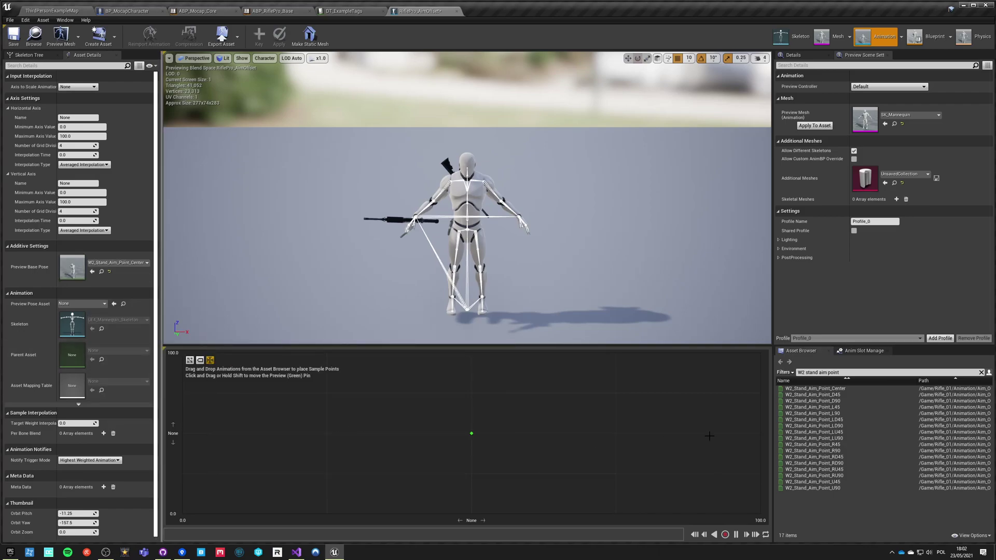
# - Place W2_Stand_Aim_Point_D90 at the bottom middle of the aim offset grid, and try to place W2_Stand_Aim_Point_D45 one grid line above it
pyautogui.moveTo(829, 396)
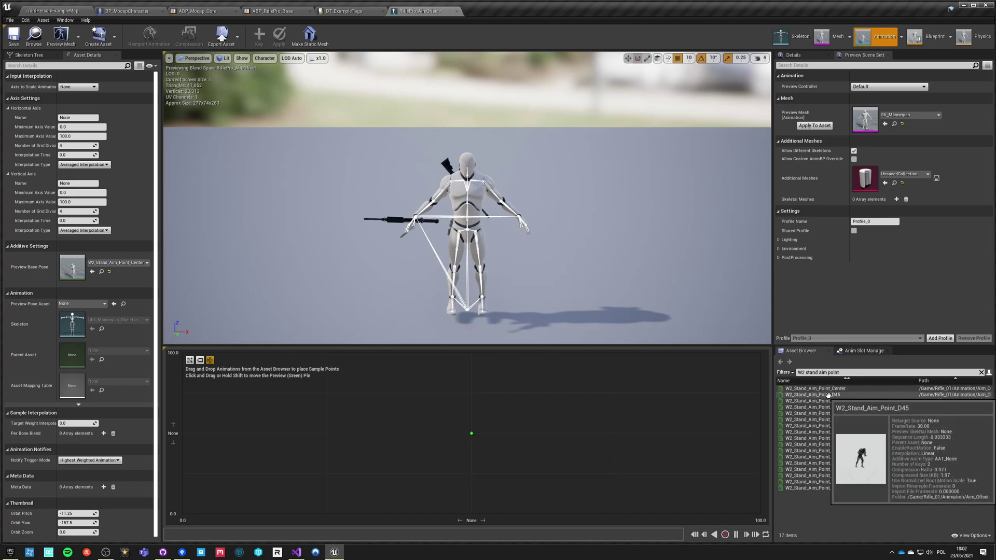
pyautogui.moveTo(828, 396); pyautogui.dragTo(471, 513)
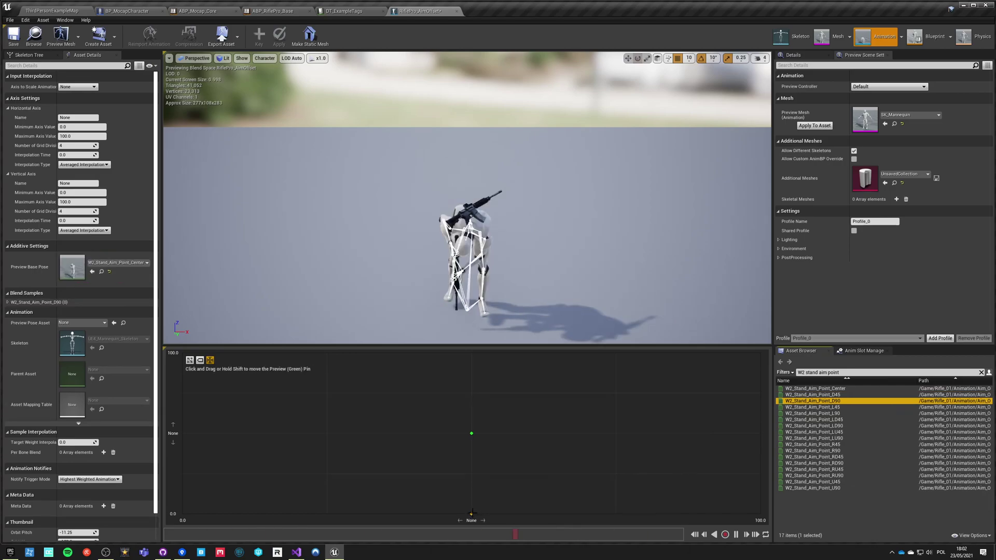
pyautogui.click(868, 394)
pyautogui.moveTo(869, 394); pyautogui.dragTo(472, 474)
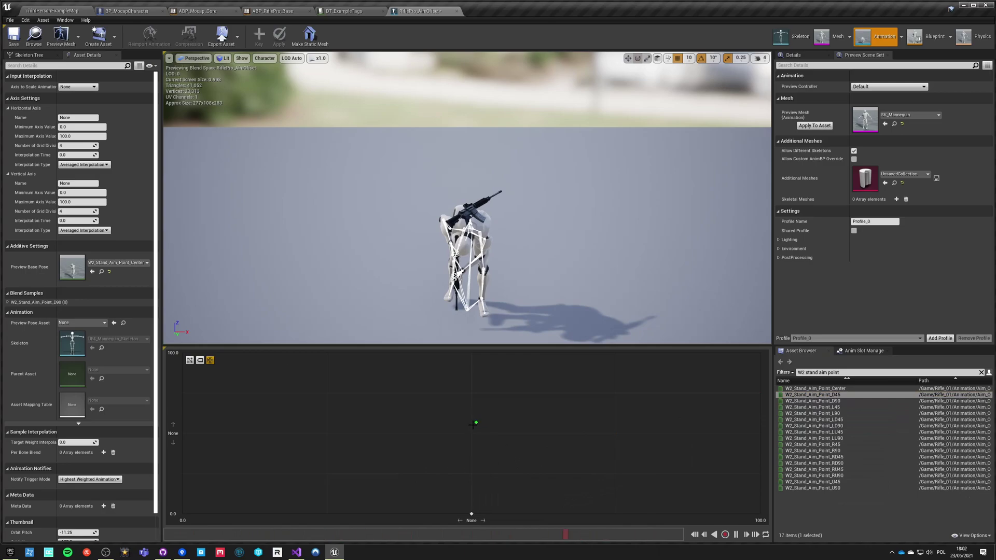
pyautogui.moveTo(472, 512)
pyautogui.moveTo(826, 396)
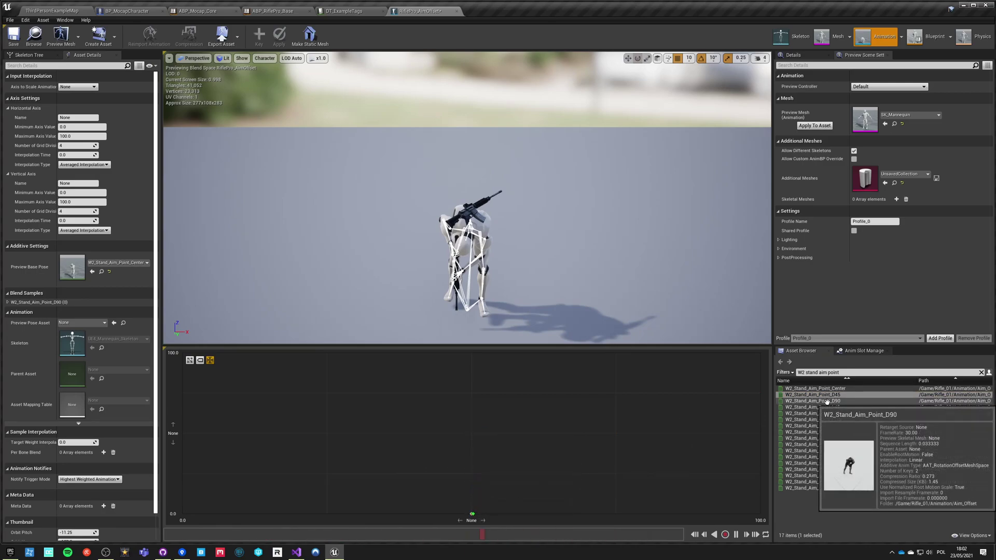
# - Open W2_Stand_Aim_Point_D45 and set its Additive Anim Type to Mesh Space with a Selected animation base pose type
pyautogui.doubleClick(825, 396)
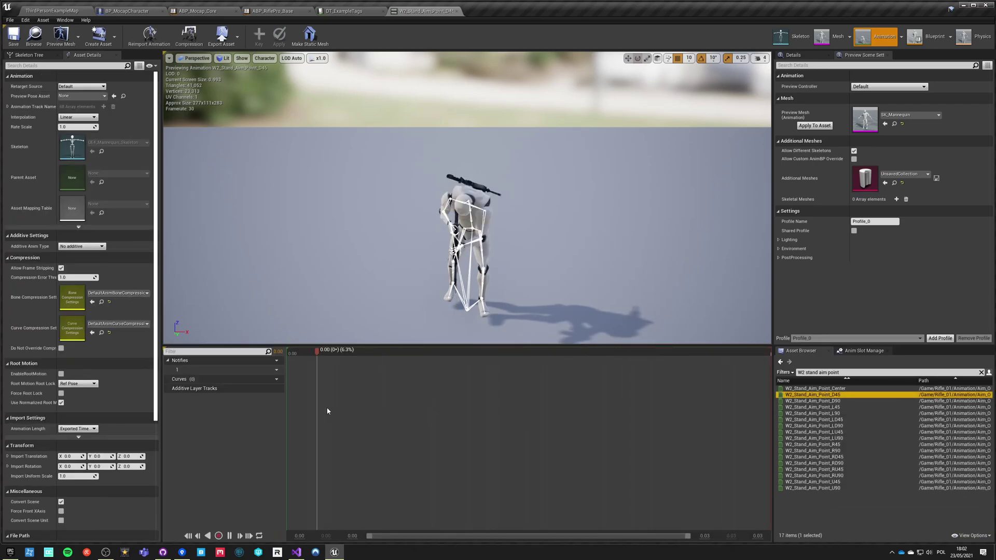
pyautogui.click(81, 246)
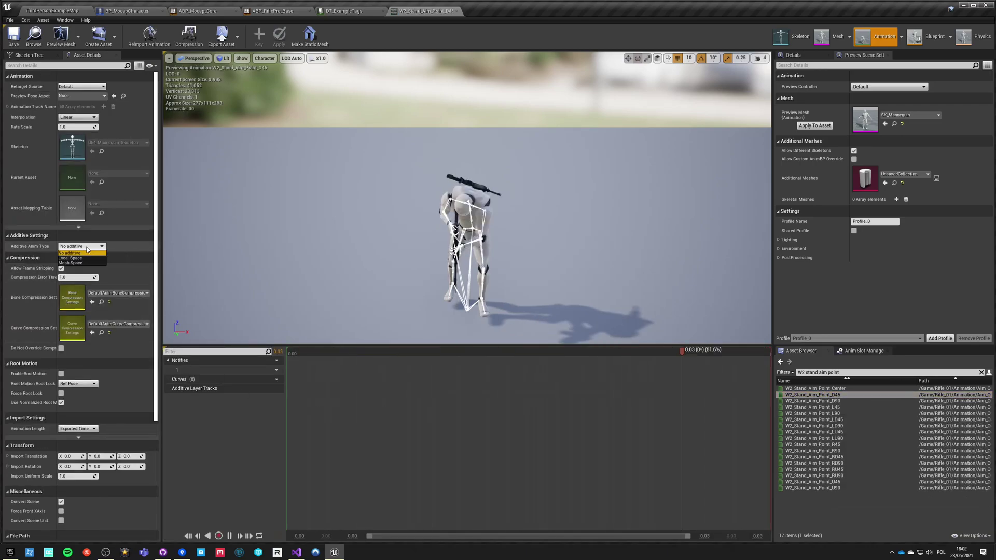
pyautogui.click(72, 264)
pyautogui.click(77, 257)
pyautogui.click(78, 279)
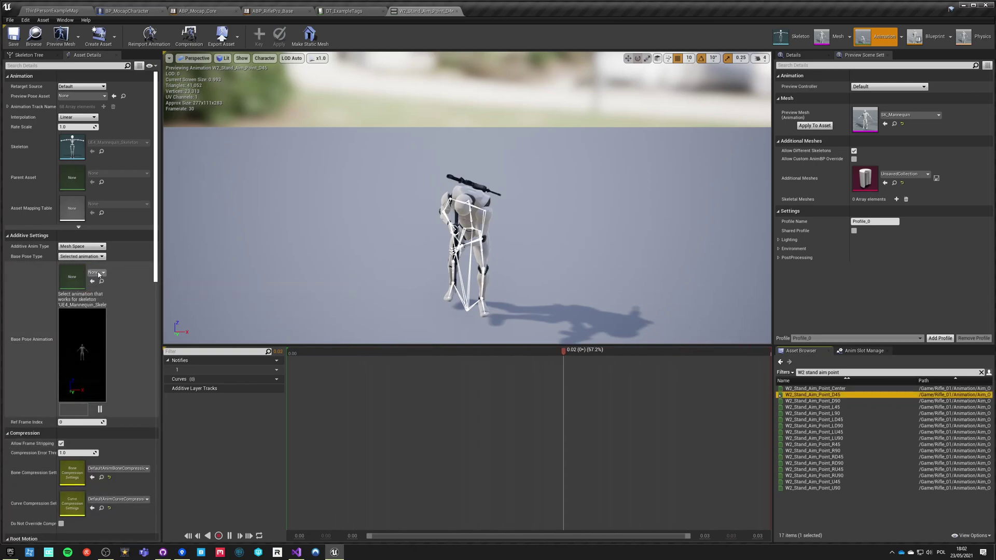
# - Filter the base pose animations by "w2 center aim" and choose W2_Crouch_Aim_Point_Center as the base pose for W2_Stand_Aim_Point_D45
pyautogui.click(98, 273)
pyautogui.write('w2 center')
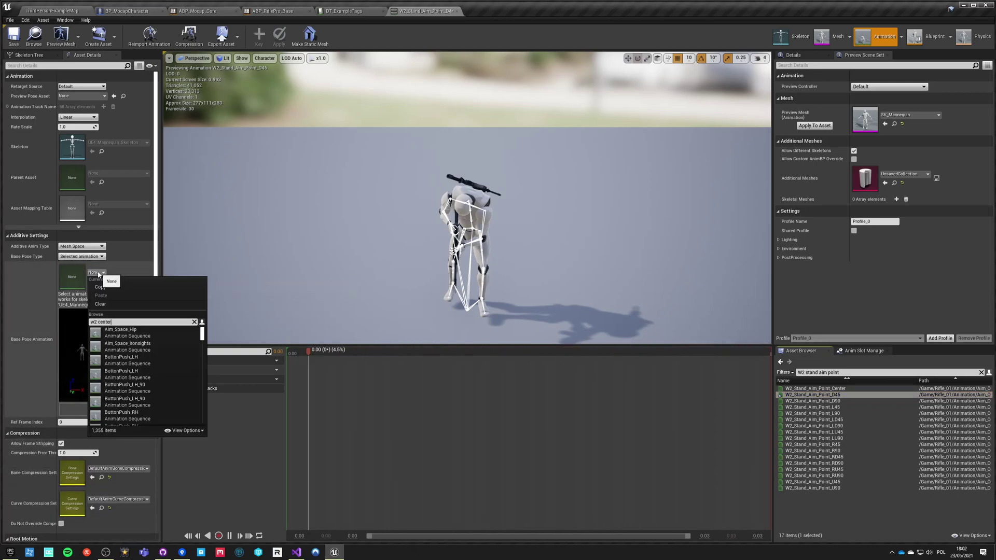
pyautogui.write(' aim')
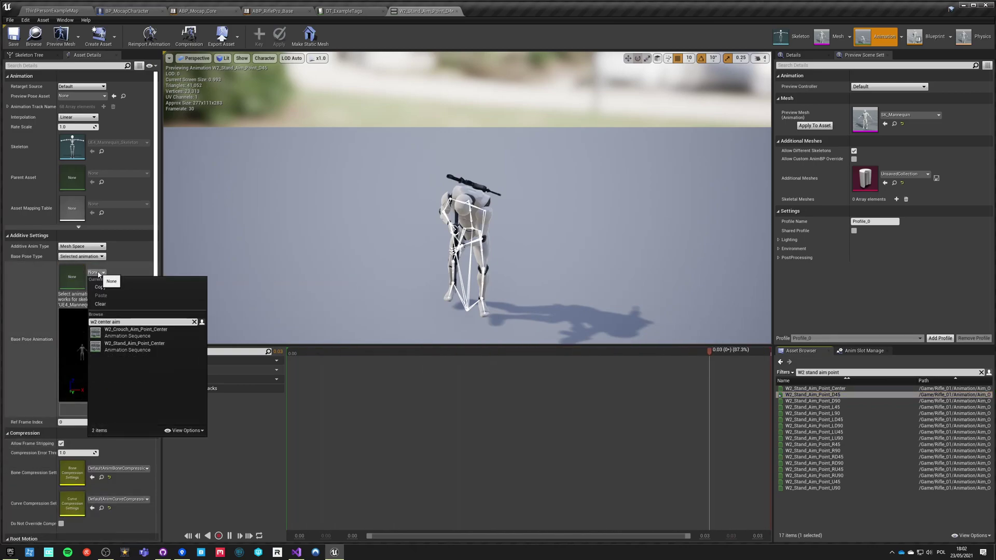
pyautogui.click(125, 336)
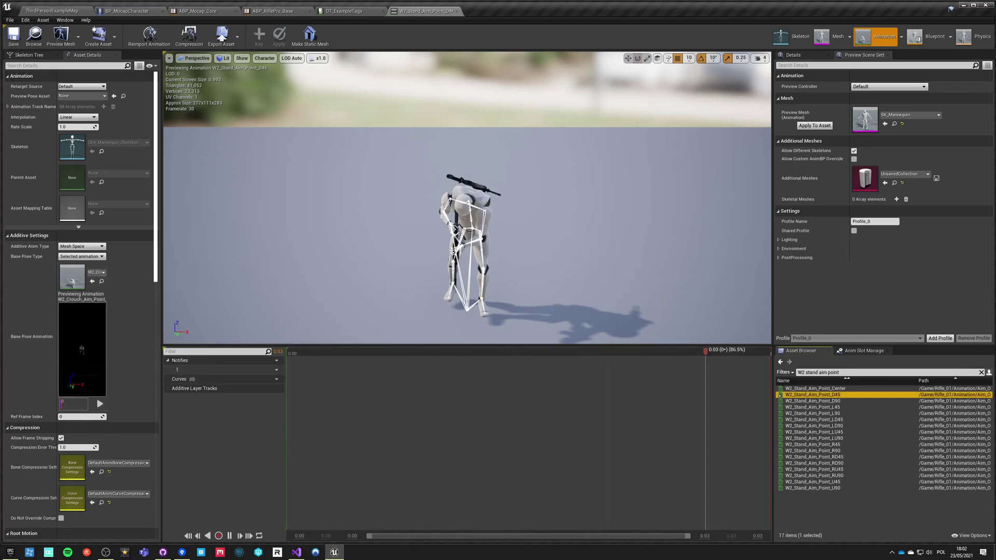
# - Close the W2_Stand_Aim_Point_D45 editor and reopen RiflePro_AimOffset from the AGR Animations folder
pyautogui.click(456, 10)
pyautogui.click(78, 8)
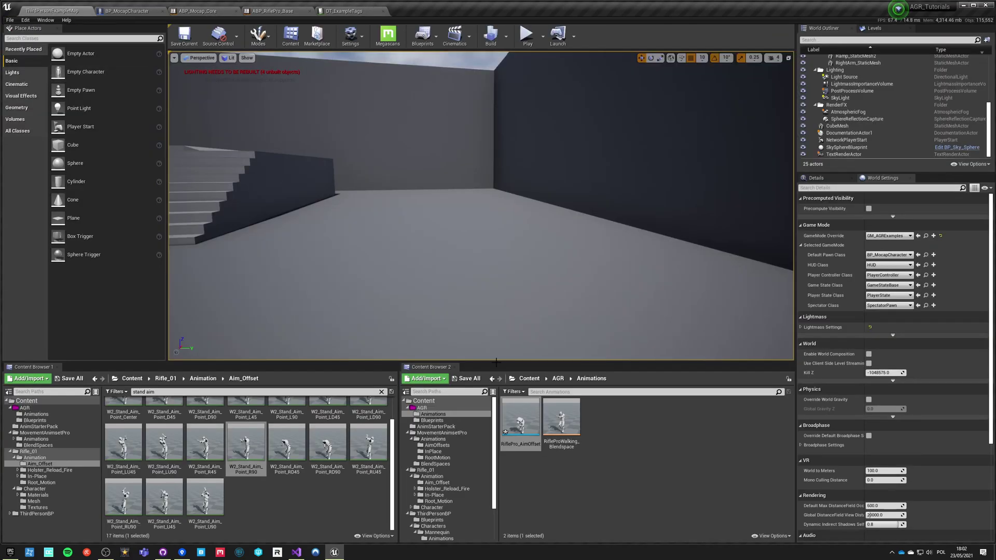
pyautogui.doubleClick(537, 441)
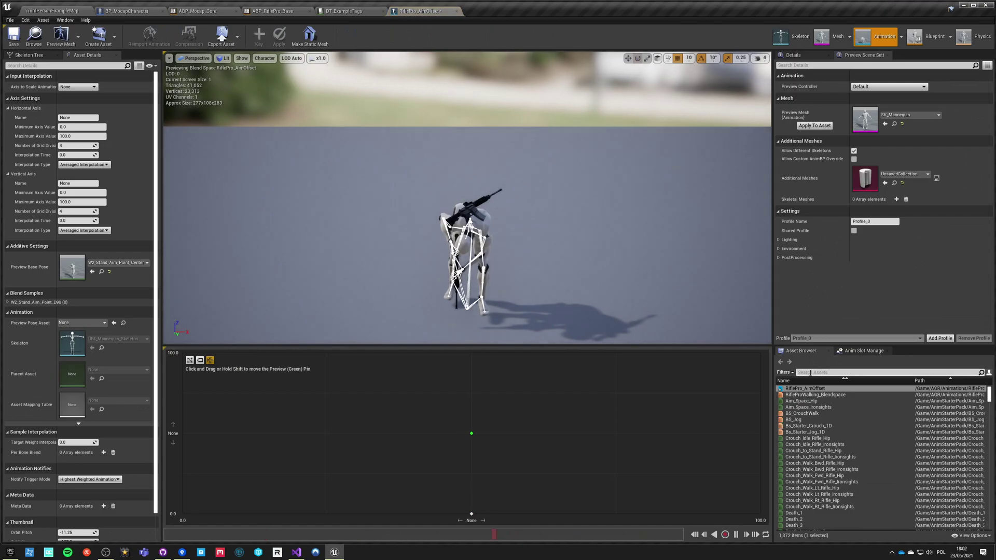
# - Filter the animation assets by "w2 point stand", place W2_Stand_Aim_Point_D45 one grid line above the bottom middle sample, and preview that point
pyautogui.click(810, 374)
pyautogui.write('w2 point stand')
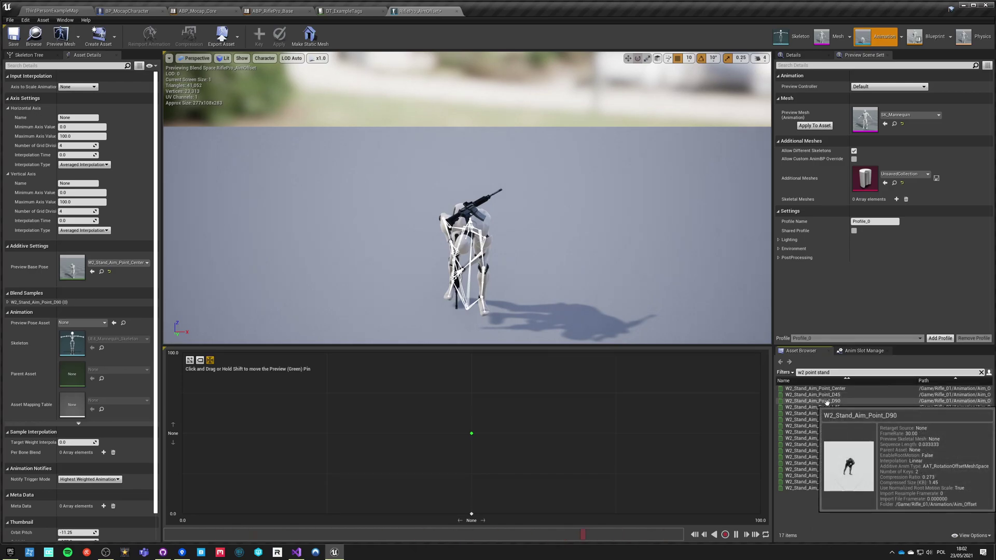
pyautogui.moveTo(824, 396); pyautogui.dragTo(475, 473)
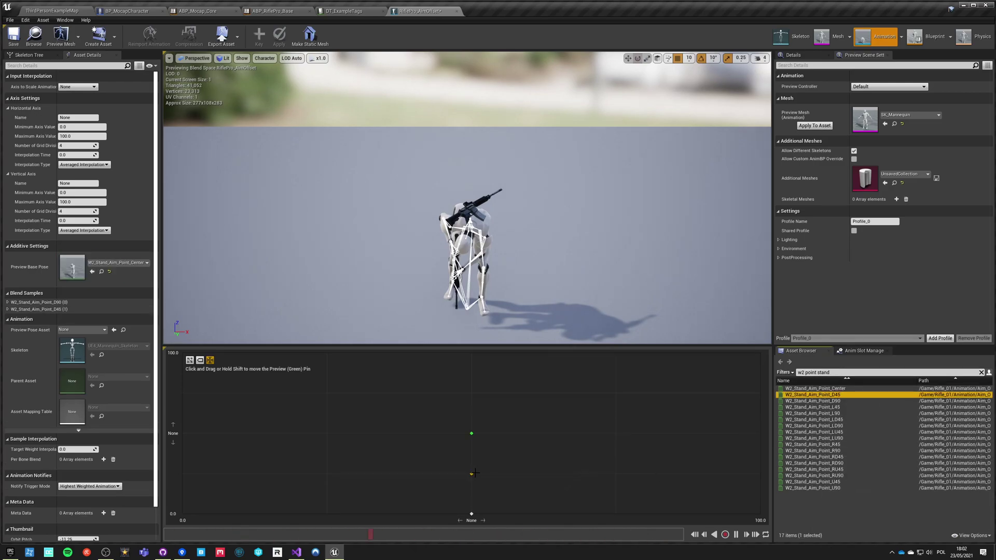
pyautogui.moveTo(472, 434); pyautogui.dragTo(471, 474)
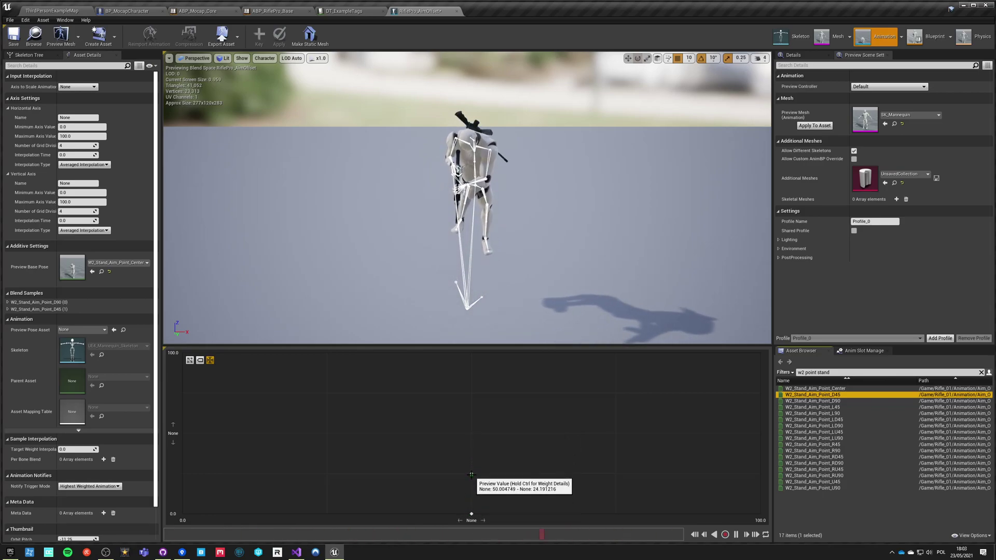
# - Set the Preview Base Pose to W2_Stand_Aim_Idle_IPC and try to place W2_Stand_Aim_Point_Center at the middle of the grid
pyautogui.click(126, 264)
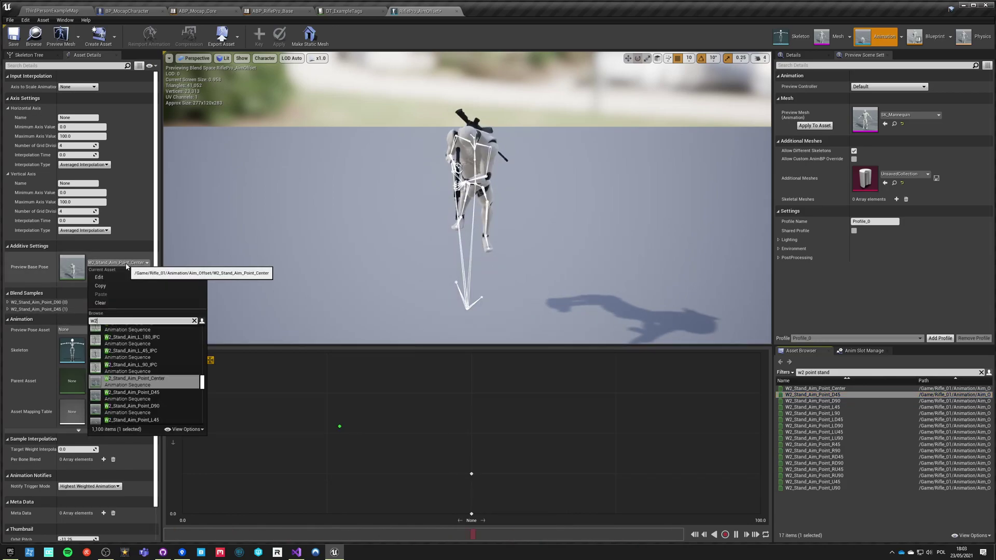
pyautogui.write('w2 idle')
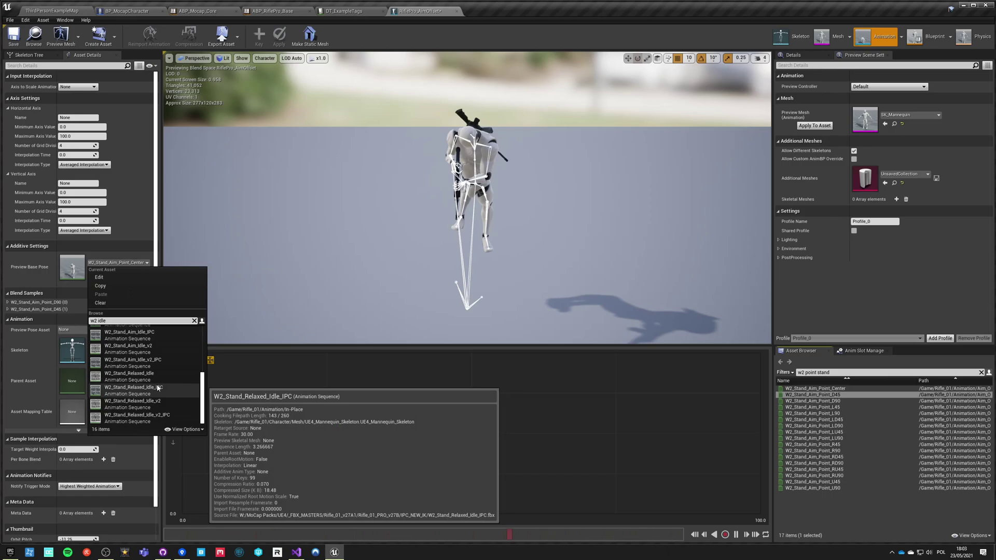
pyautogui.scroll(1, 148, 381)
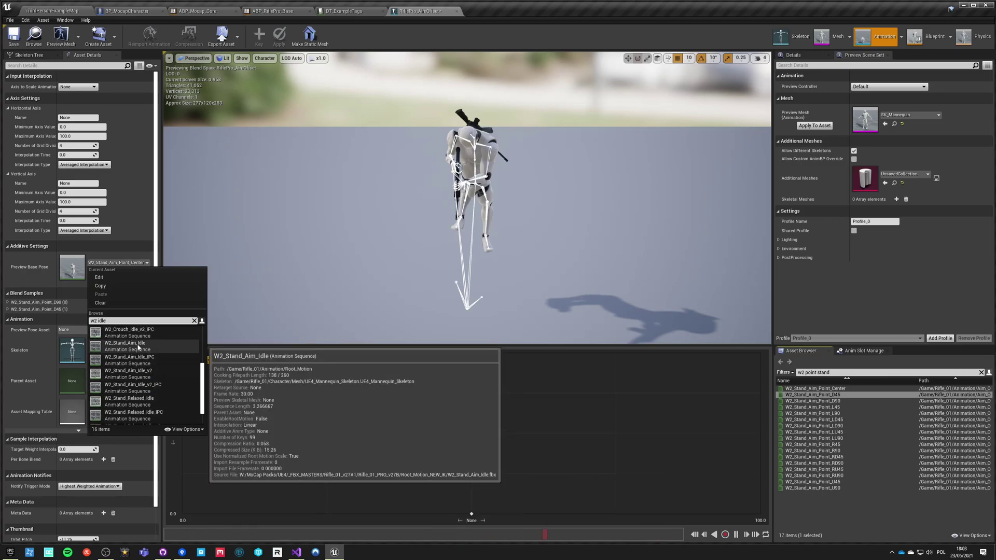
pyautogui.click(136, 359)
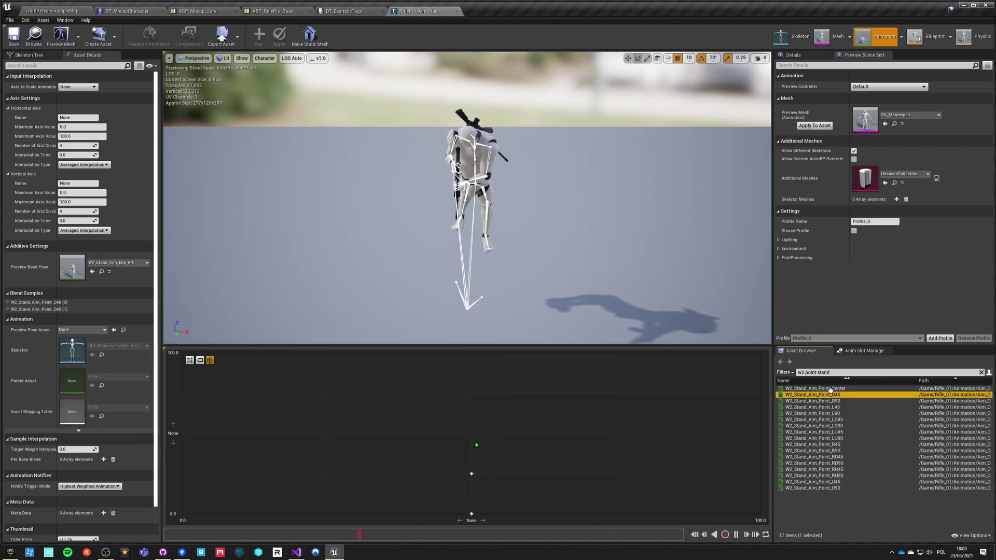
pyautogui.moveTo(830, 390); pyautogui.dragTo(482, 447)
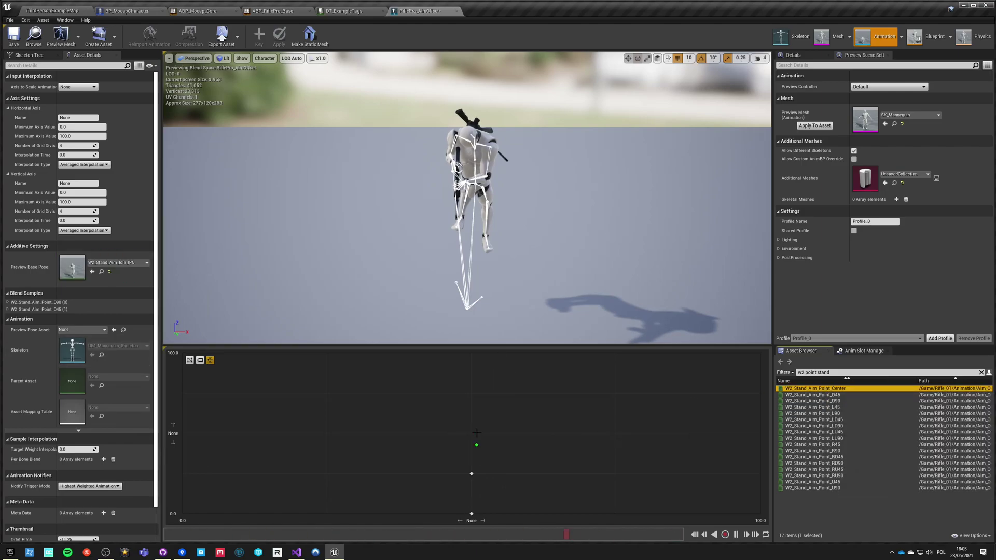
# - Open W2_Stand_Aim_Point_Center and set its Additive Anim Type to Mesh Space with a Selected animation base pose type
pyautogui.doubleClick(847, 389)
pyautogui.click(82, 247)
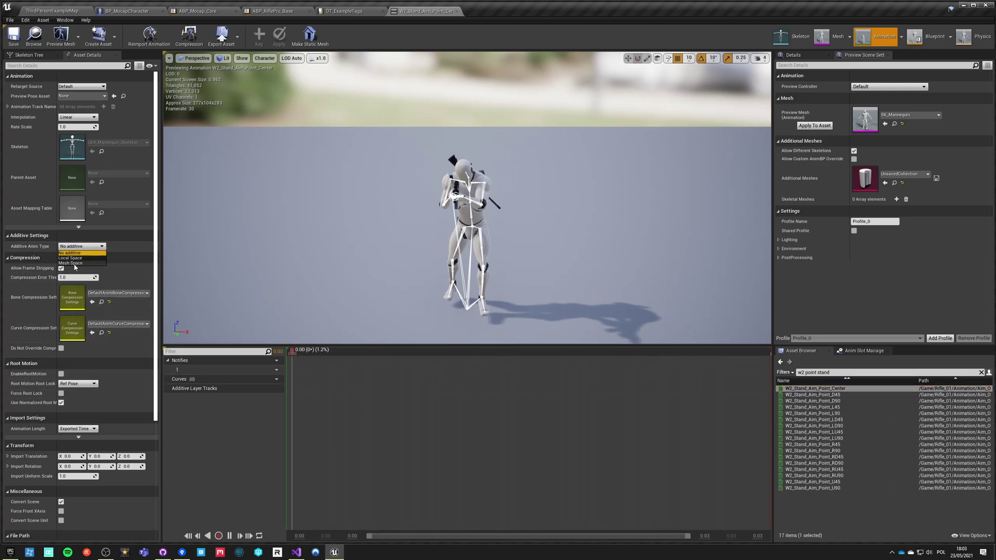
pyautogui.click(74, 264)
pyautogui.click(77, 257)
pyautogui.click(78, 279)
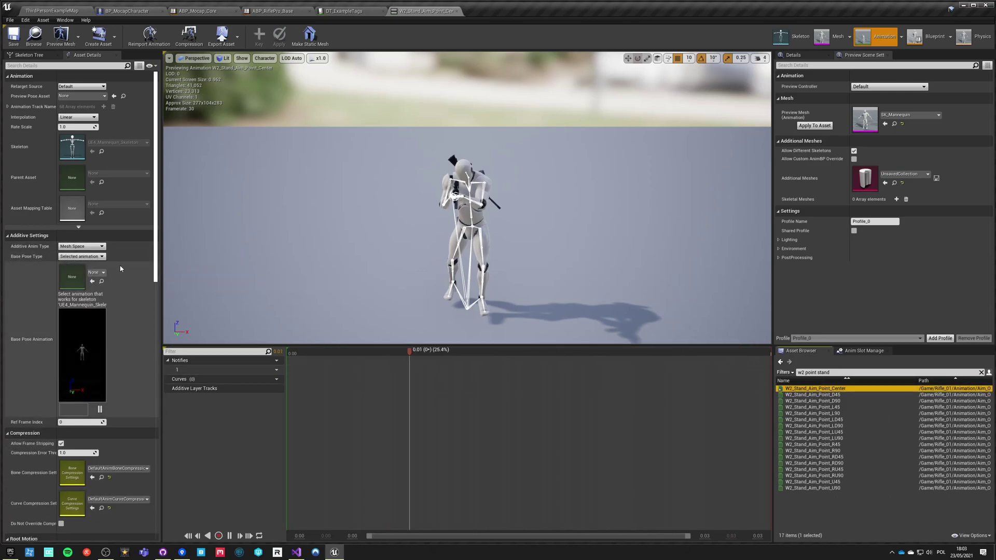
# - Choose W2_Stand_Aim_Point_Center as its own base pose animation and save the asset
pyautogui.click(97, 272)
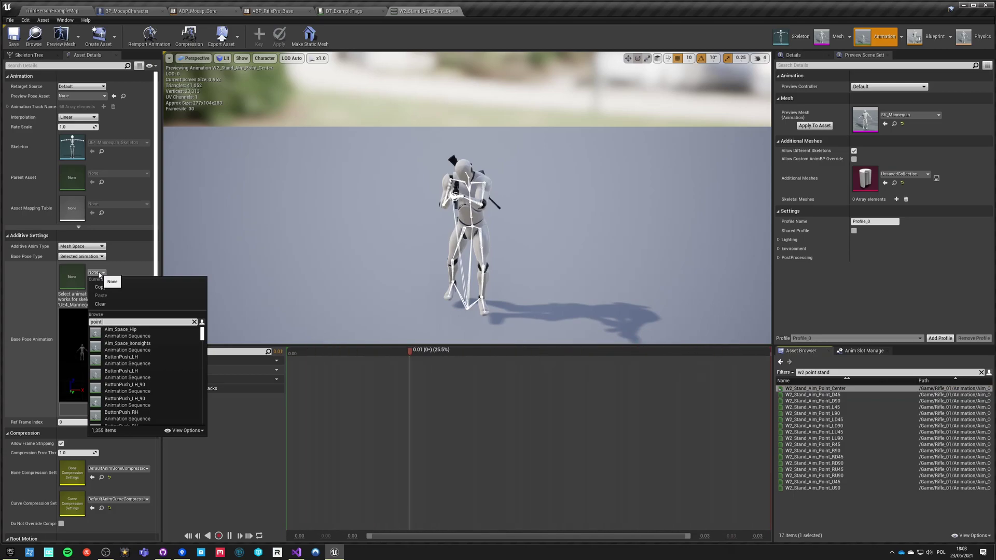
pyautogui.write('point center')
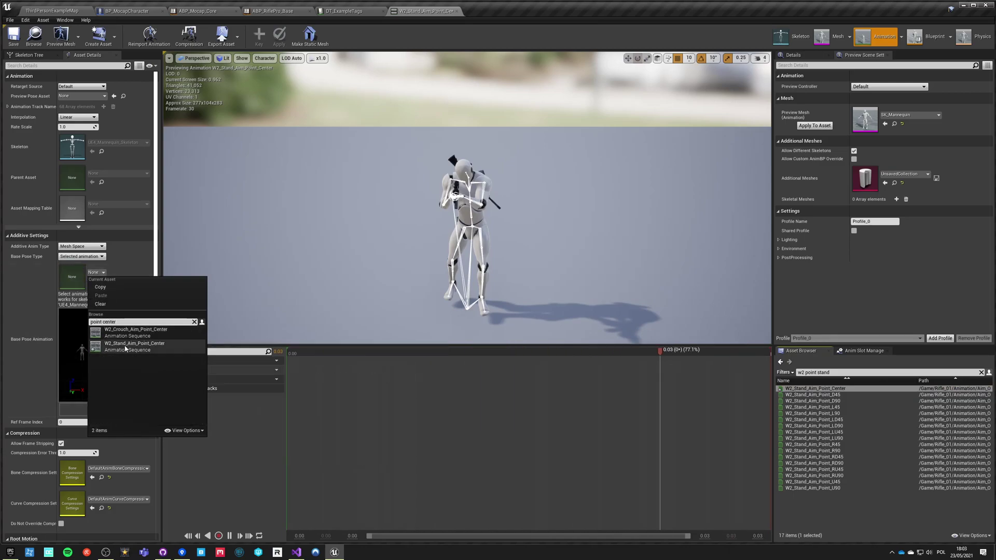
pyautogui.click(130, 349)
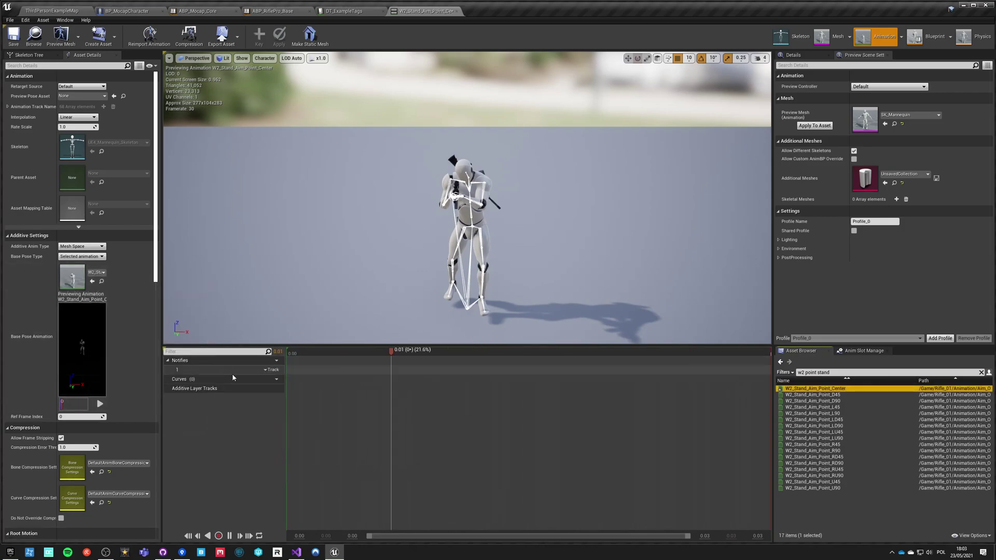
pyautogui.click(14, 37)
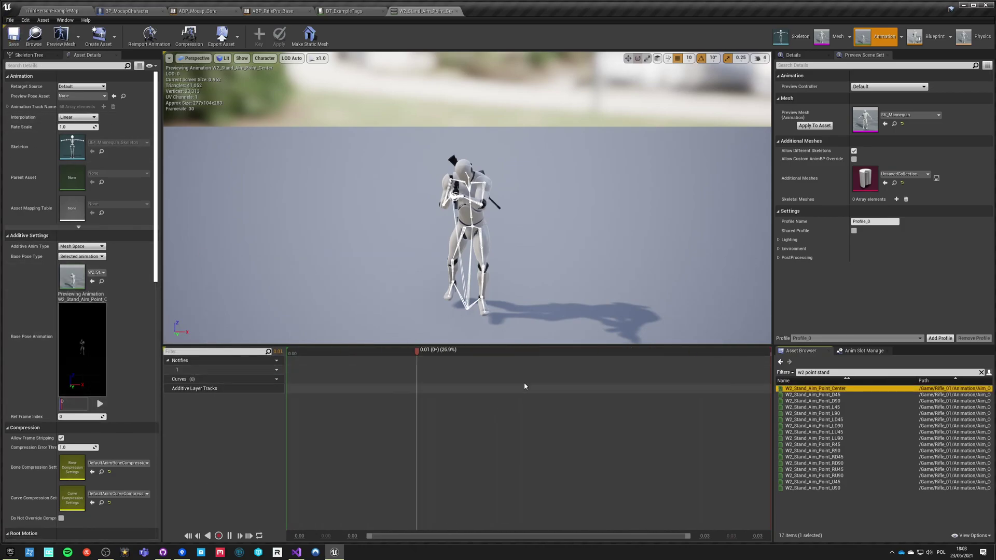
# - Return to RiflePro_AimOffset and filter its available animation assets by "w2 point aim stand"
pyautogui.click(456, 11)
pyautogui.click(64, 10)
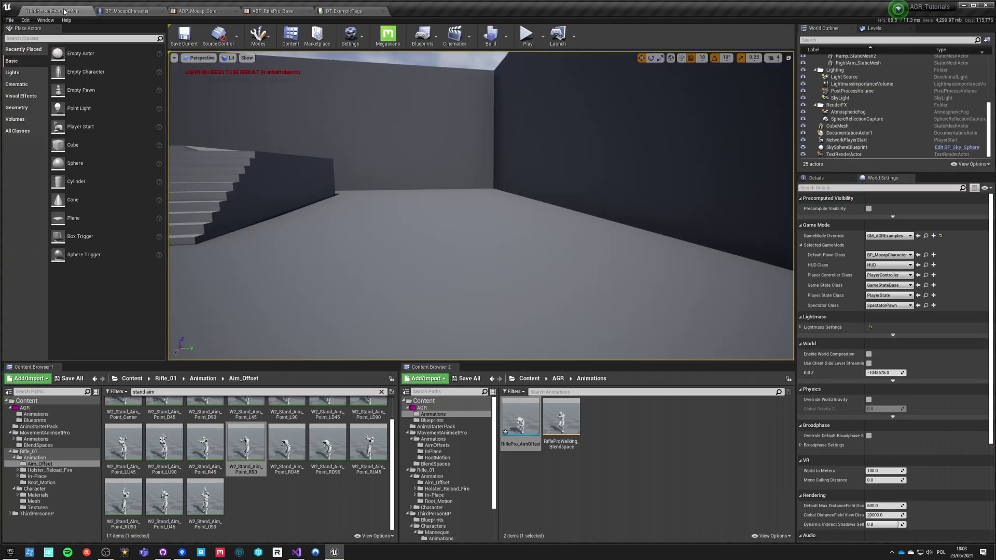
pyautogui.doubleClick(520, 426)
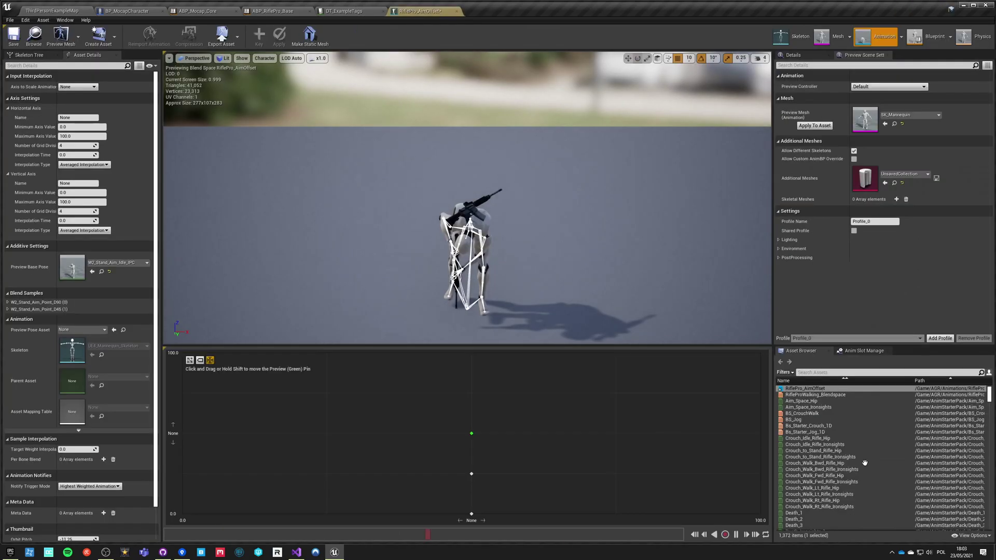
pyautogui.click(835, 372)
pyautogui.write('w2 ')
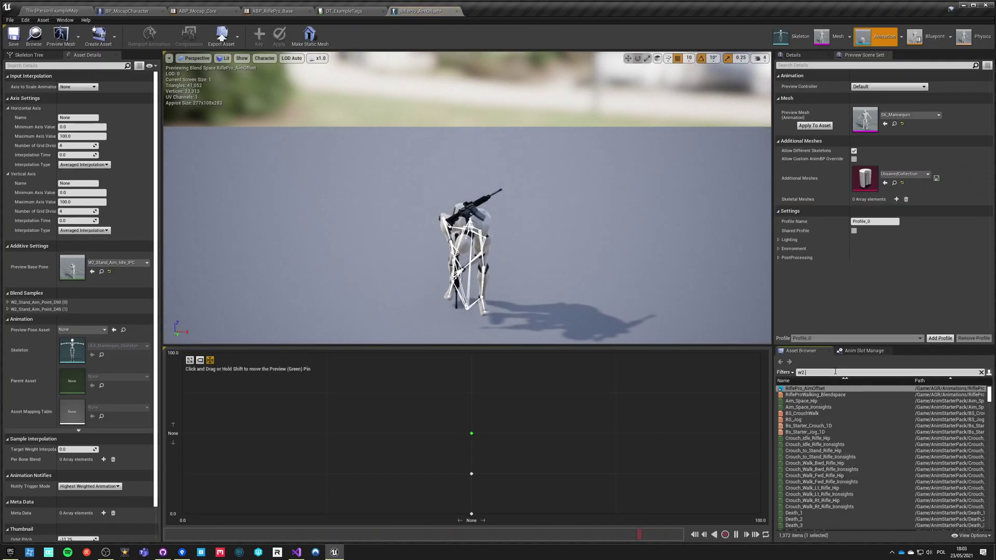
pyautogui.write('poi')
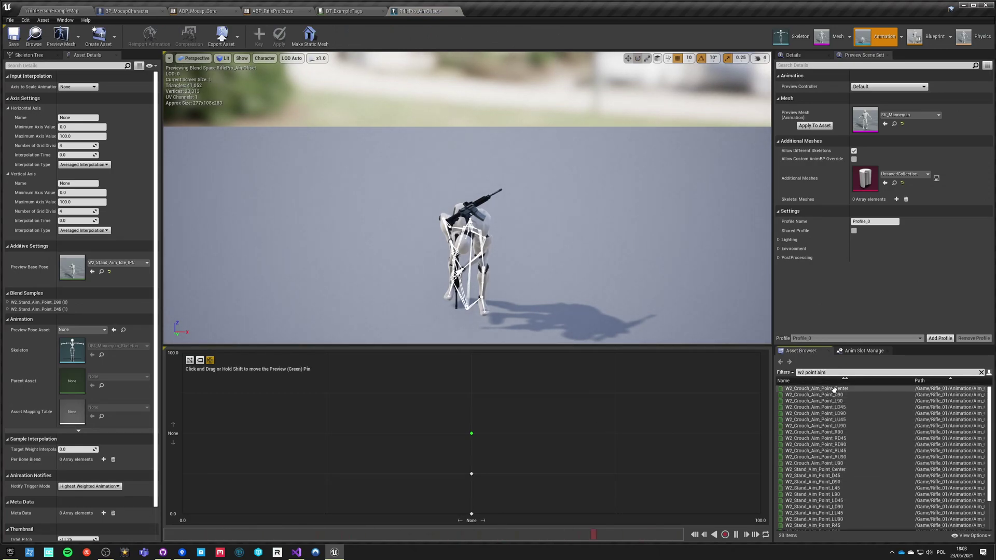
pyautogui.moveTo(834, 389)
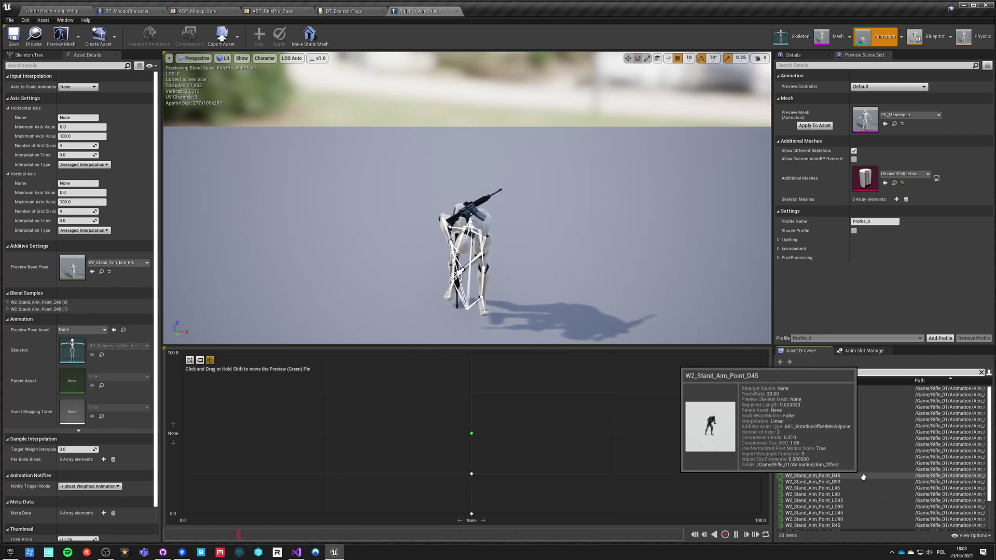
pyautogui.write('nt aim stand')
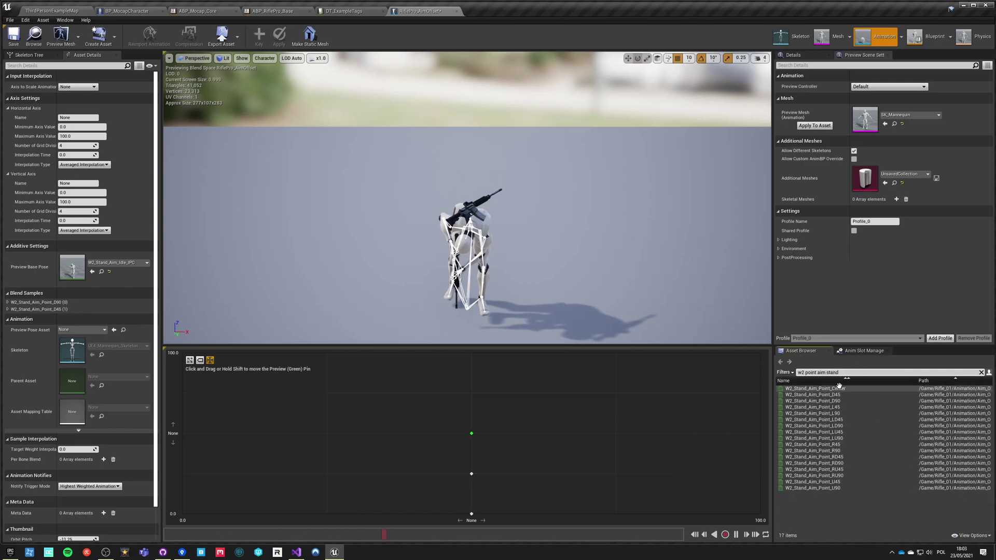
# - Place W2_Stand_Aim_Point_Center at the middle of the grid and set the Preview Base Pose to W2_Stand_Aim_Idle_IPC
pyautogui.moveTo(829, 388); pyautogui.dragTo(471, 434)
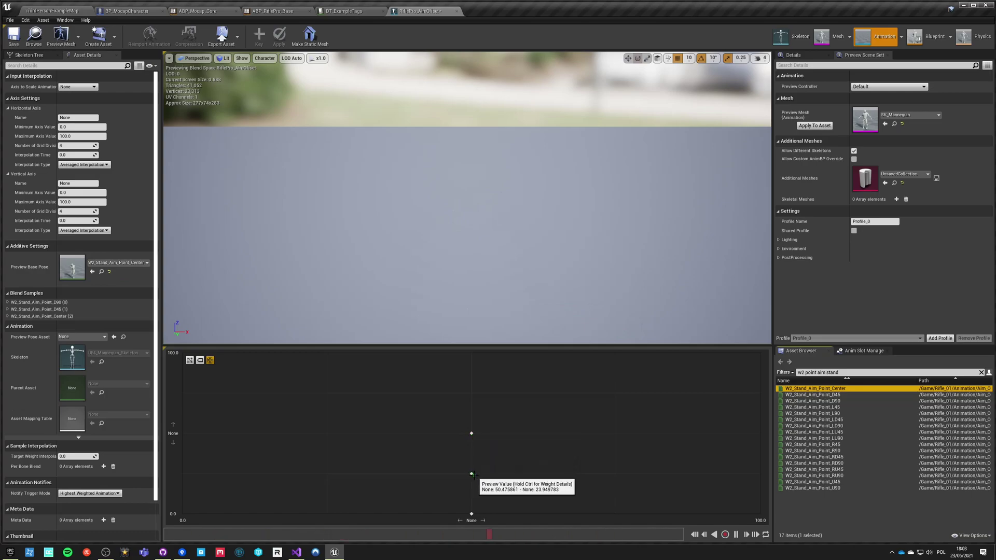
pyautogui.click(134, 263)
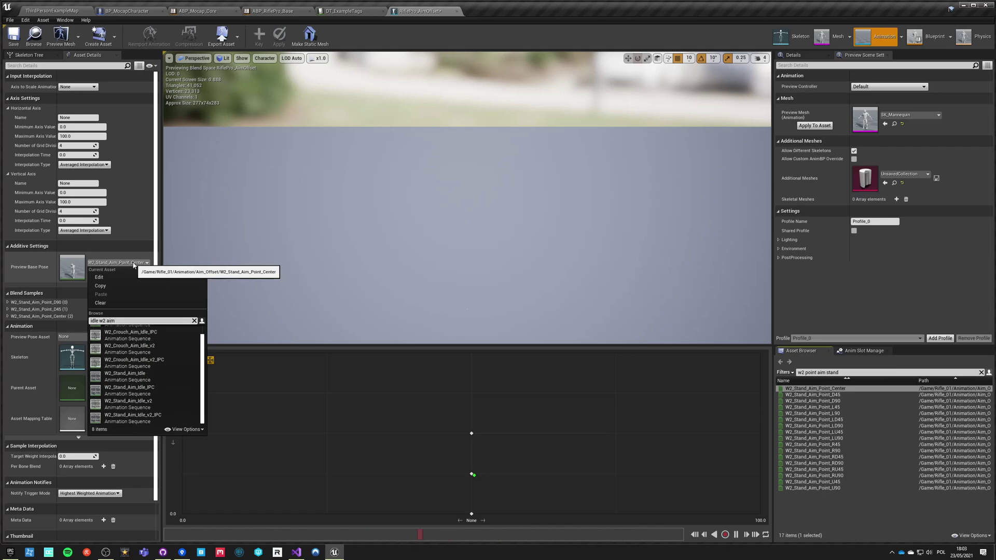
pyautogui.scroll(1, 146, 392)
pyautogui.write('w2 aim i')
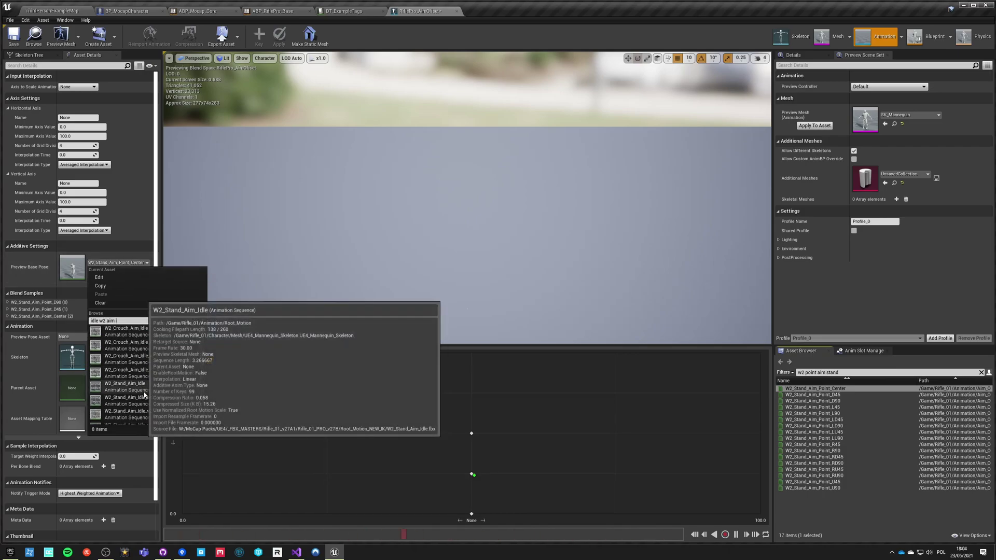
pyautogui.write('pc')
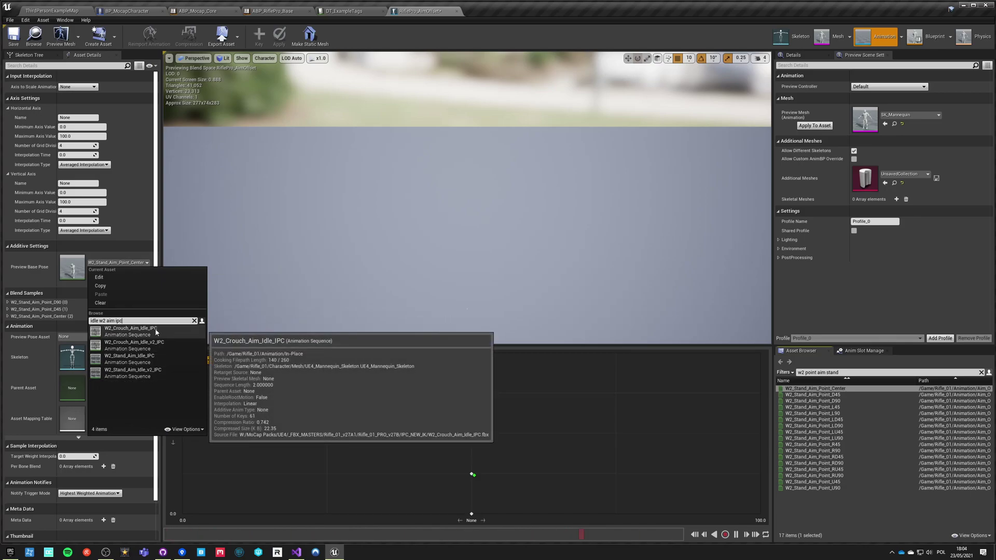
pyautogui.click(154, 358)
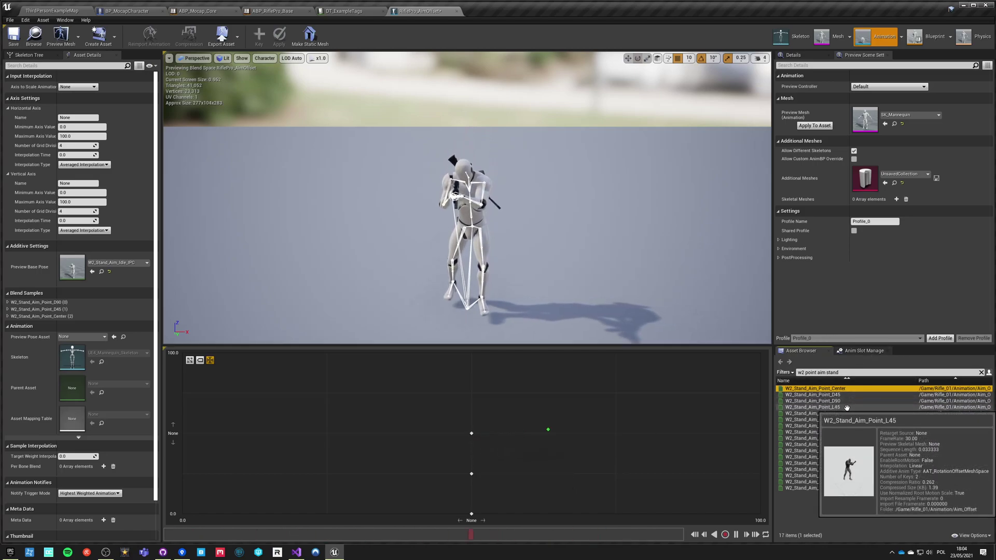
# - Place the left aim poses on the grid: L45 at (25, 50), L90 (0, 50), LD45 (25, 25), LD90 (0, 0), LU45 (25, 75), LU90 (0, 100)
pyautogui.moveTo(843, 409); pyautogui.dragTo(352, 433)
pyautogui.moveTo(812, 413); pyautogui.dragTo(201, 437)
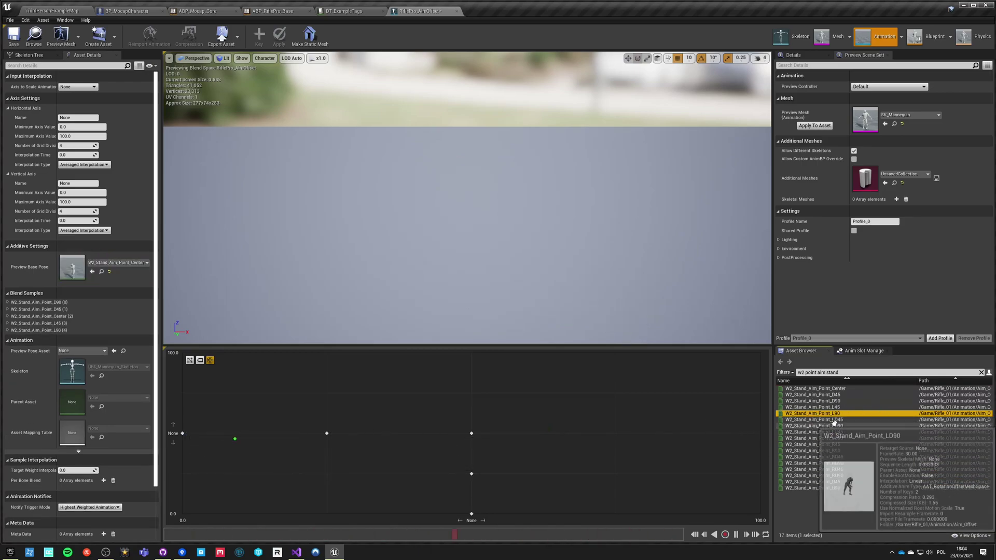
pyautogui.moveTo(832, 421); pyautogui.dragTo(326, 474)
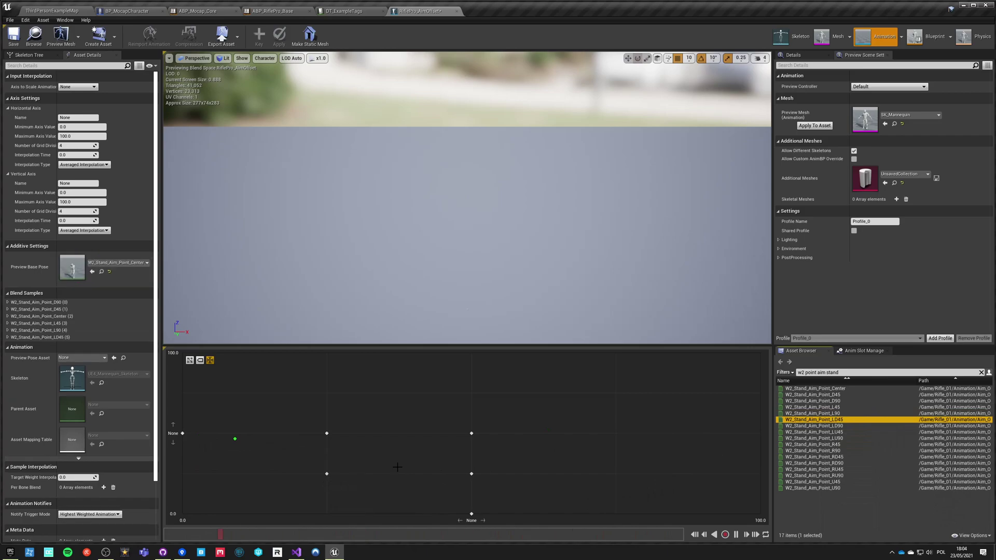
pyautogui.moveTo(832, 425); pyautogui.dragTo(183, 513)
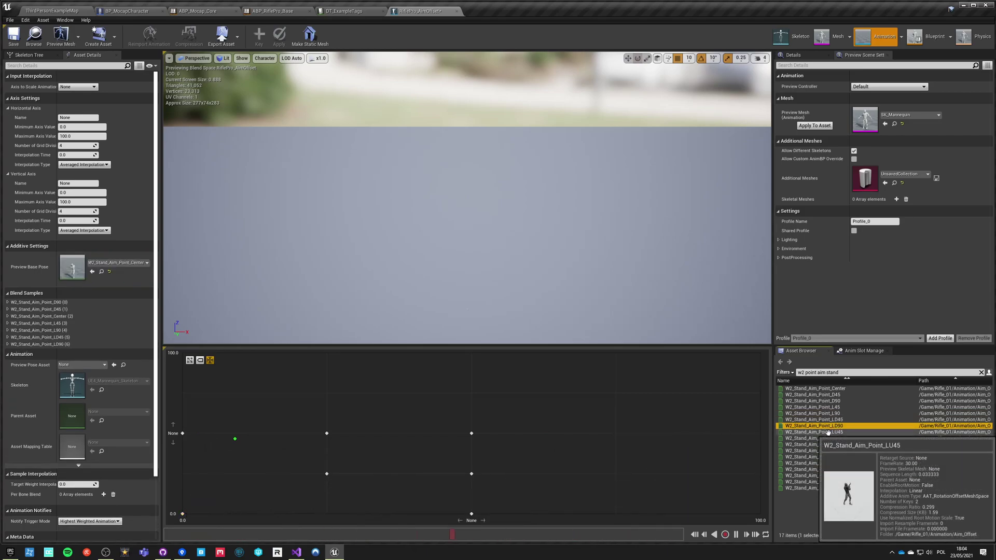
pyautogui.moveTo(828, 433); pyautogui.dragTo(327, 393)
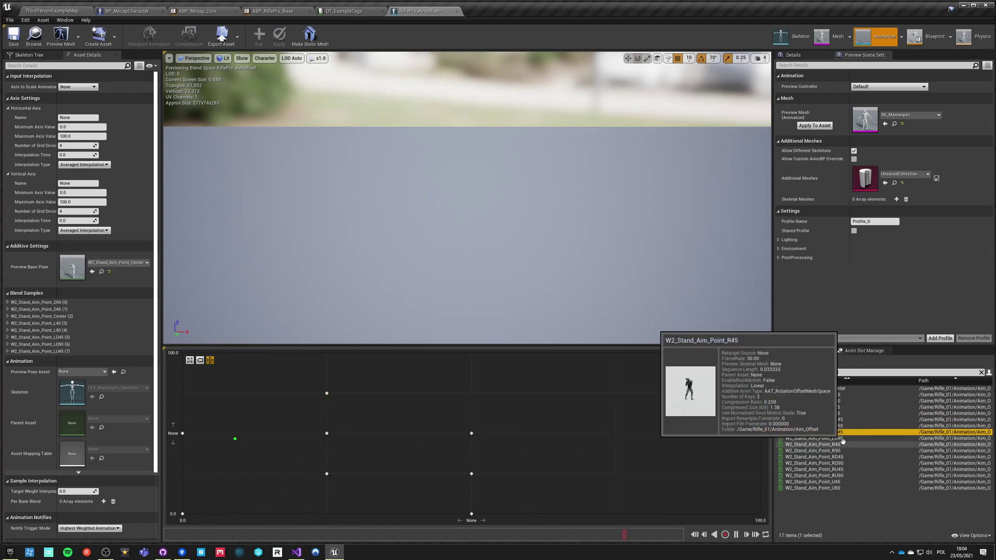
pyautogui.moveTo(843, 441); pyautogui.dragTo(184, 354)
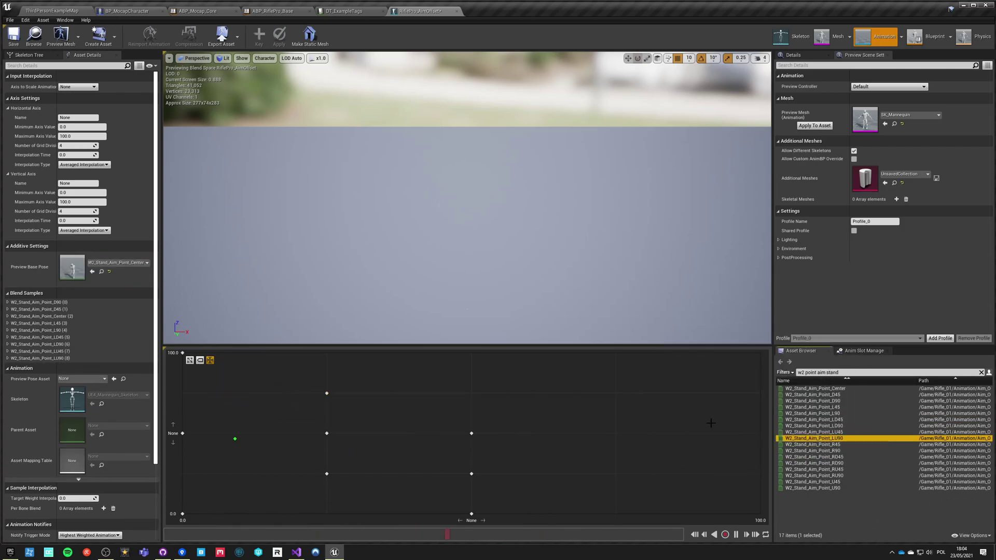
# - Place W2_Stand_Aim_Point_R45 at (75, 50) and R90 at (100, 50) on the grid, and open W2_Stand_Aim_Point_RD45 to check its additive settings
pyautogui.moveTo(813, 444); pyautogui.dragTo(615, 433)
pyautogui.moveTo(829, 450); pyautogui.dragTo(760, 434)
pyautogui.moveTo(820, 457); pyautogui.dragTo(750, 509)
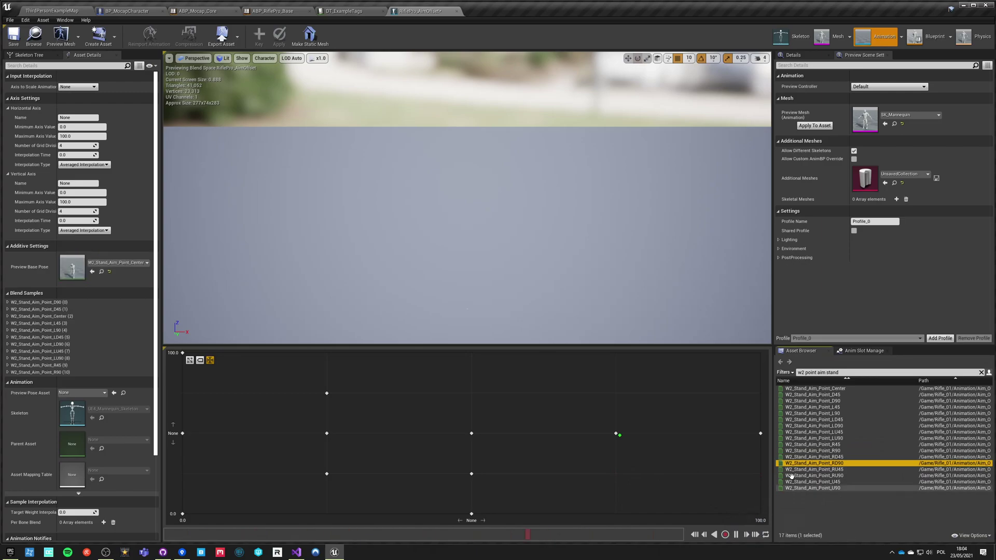
pyautogui.click(830, 457)
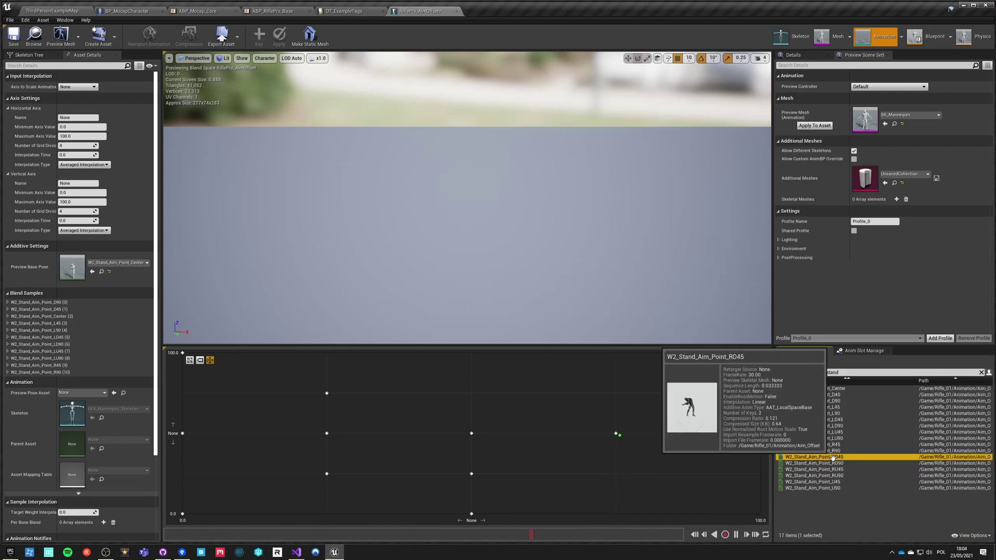
pyautogui.doubleClick(830, 457)
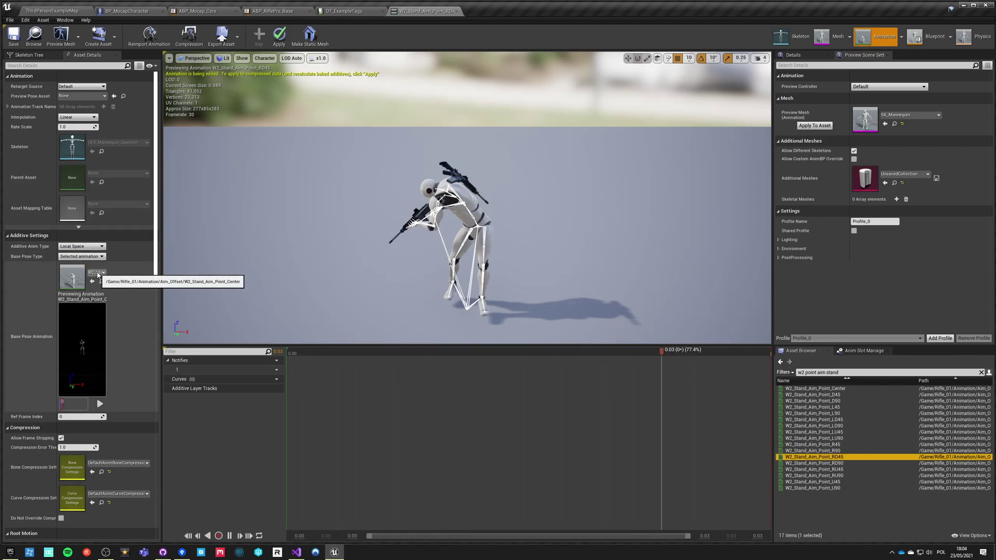
# - Open W2_Stand_Aim_Point_RD90 and set its Additive Anim Type to Mesh Space with a Selected animation base pose type
pyautogui.doubleClick(838, 463)
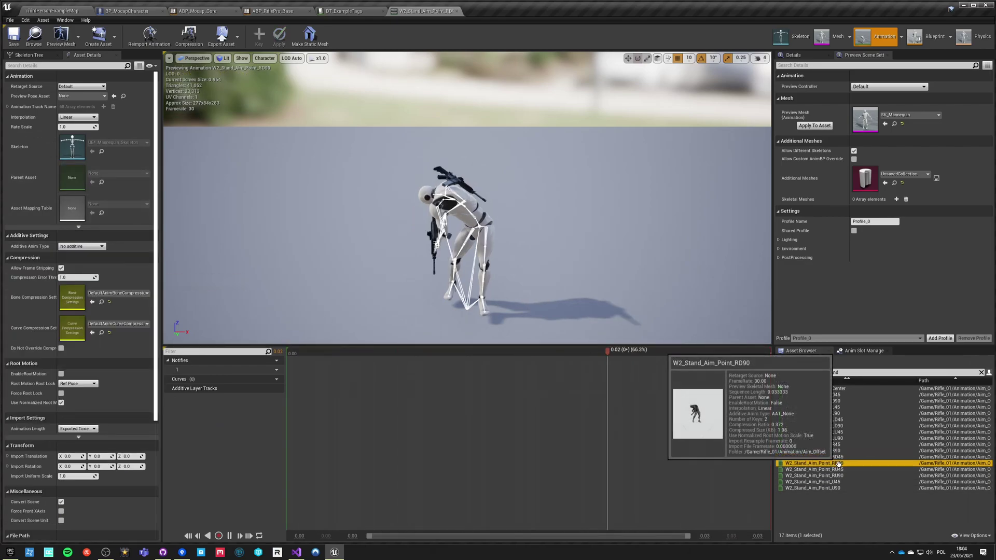
pyautogui.click(82, 246)
pyautogui.click(88, 264)
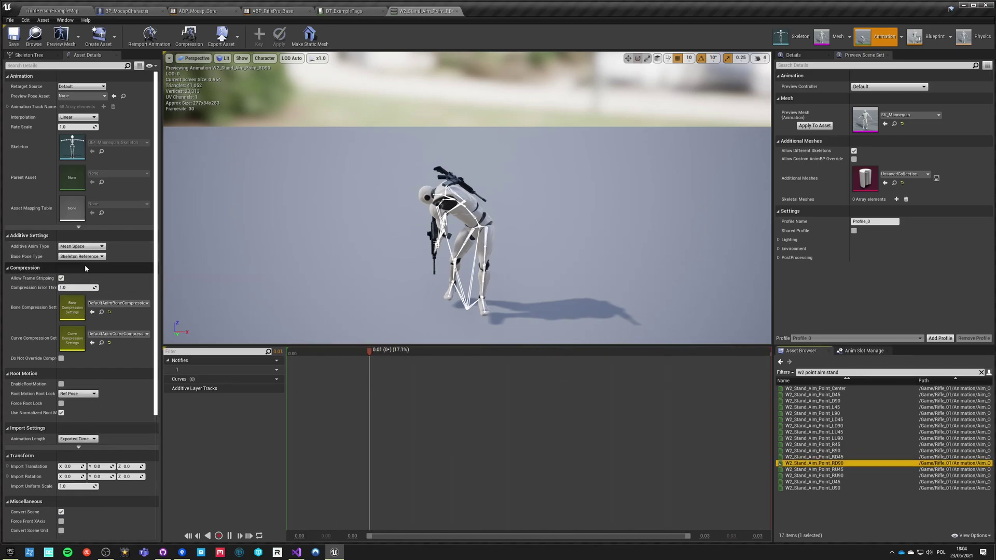
pyautogui.click(83, 257)
pyautogui.click(83, 278)
# - Choose W2_Stand_Aim_Point_Center as the Base Pose Animation of W2_Stand_Aim_Point_RD90
pyautogui.click(97, 272)
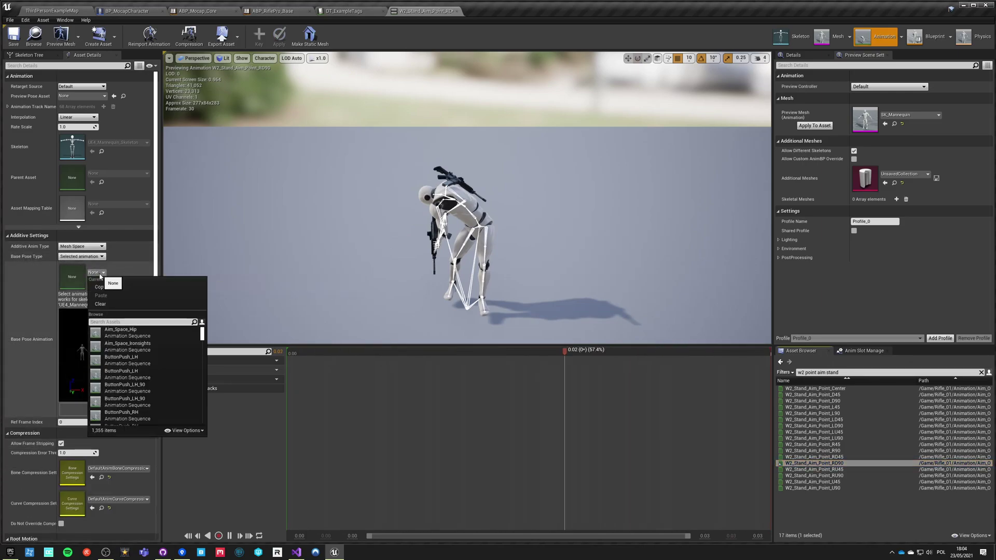
pyautogui.write('center w2')
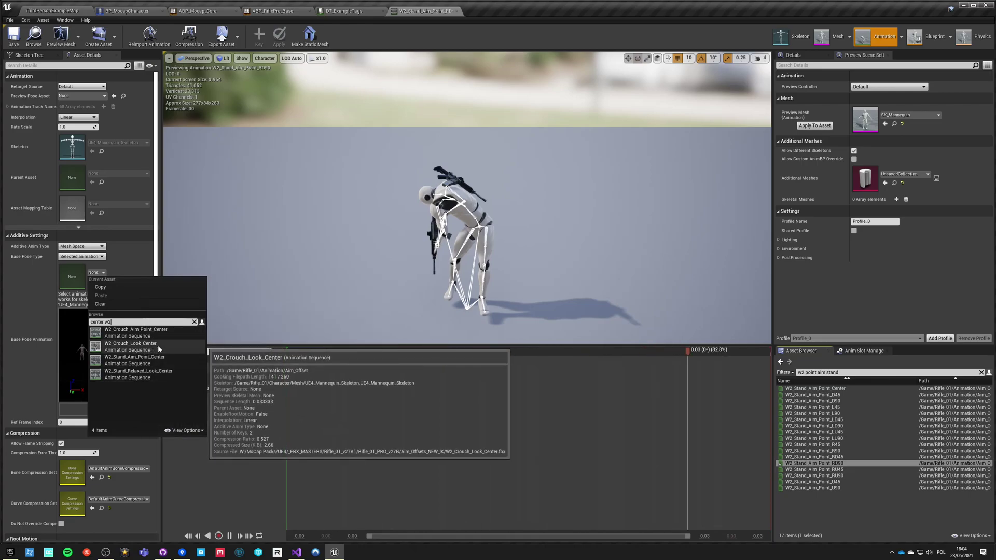
pyautogui.moveTo(148, 361)
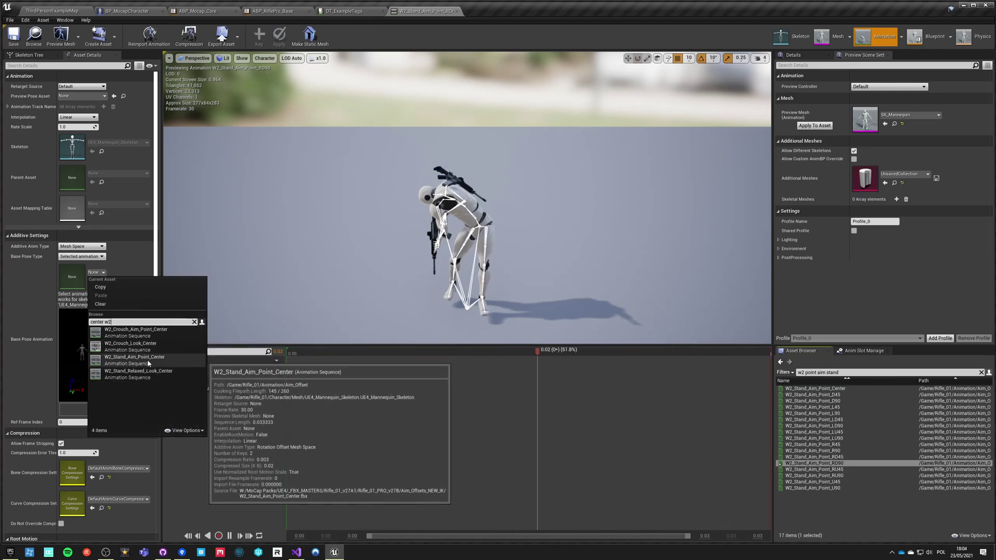
pyautogui.click(148, 359)
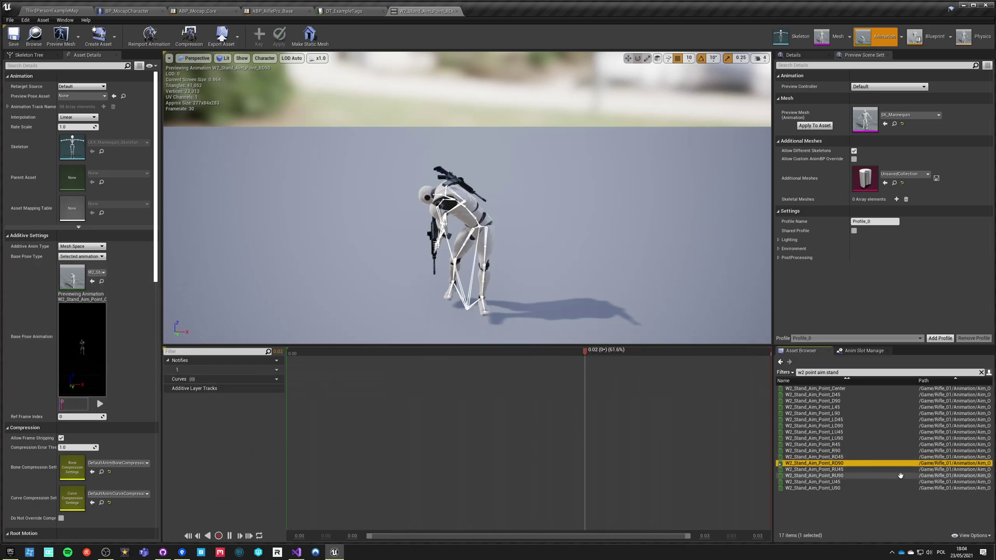
# - Open W2_Stand_Aim_Point_RU90 and set its Additive Anim Type to Mesh Space with a Selected animation base pose type
pyautogui.click(824, 476)
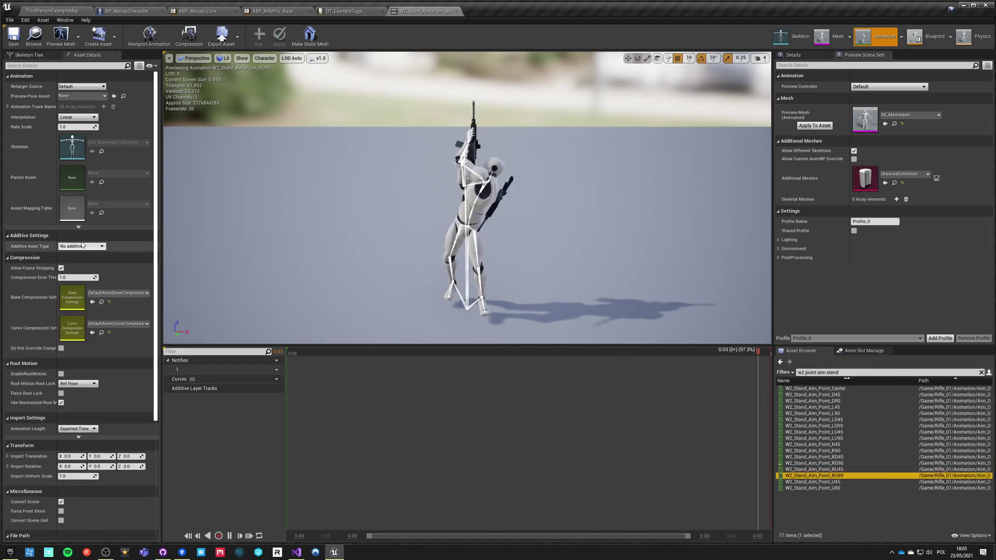
pyautogui.click(13, 236)
pyautogui.click(13, 236)
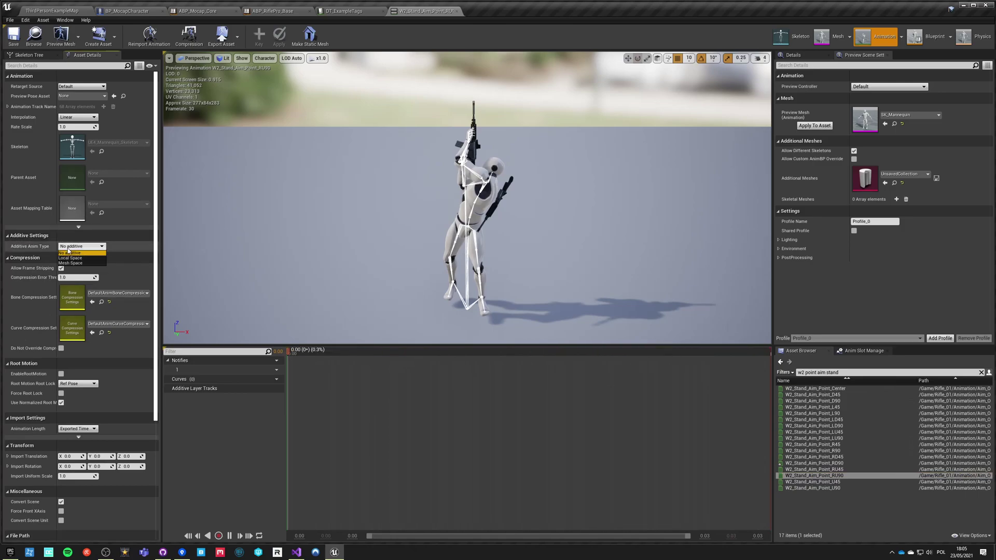
pyautogui.click(82, 256)
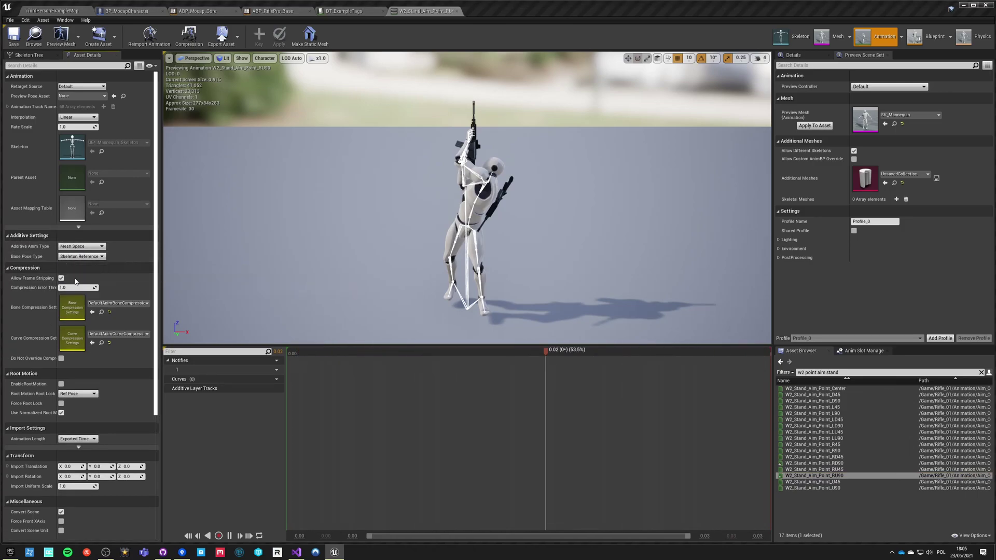
pyautogui.click(83, 278)
# - Choose W2_Stand_Aim_Point_Center as the Base Pose Animation of W2_Stand_Aim_Point_RU90
pyautogui.click(99, 272)
pyautogui.write('cente')
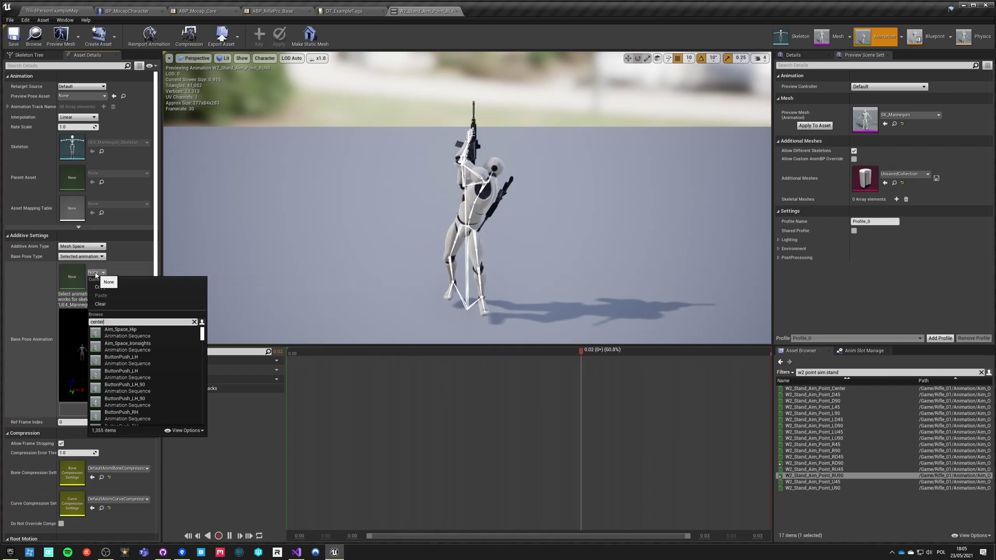
pyautogui.write('r')
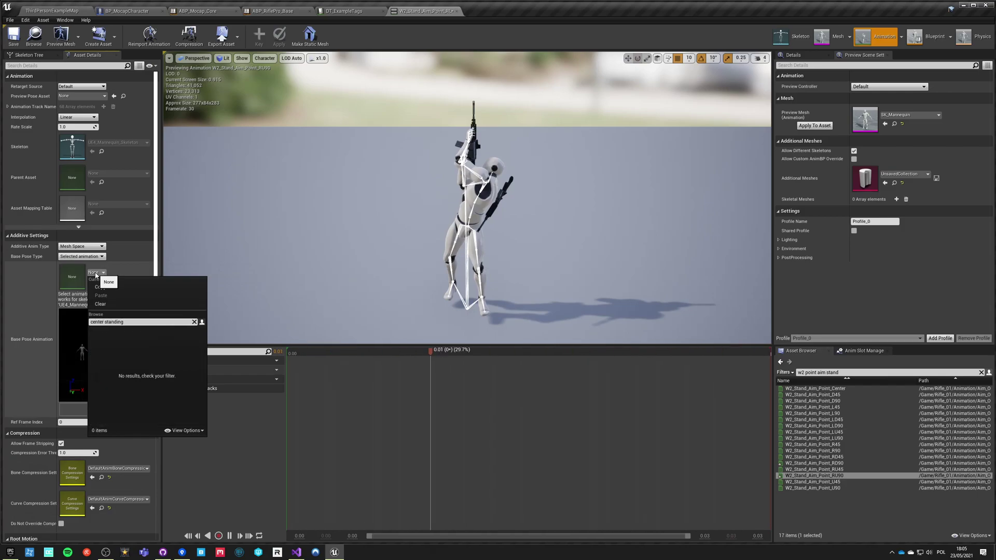
pyautogui.press('BackSpace')
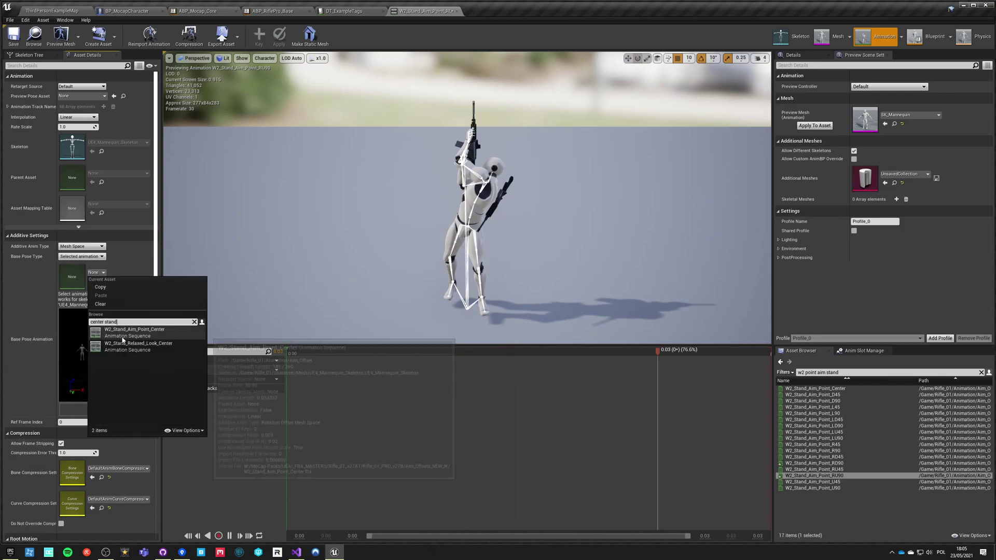
pyautogui.click(125, 336)
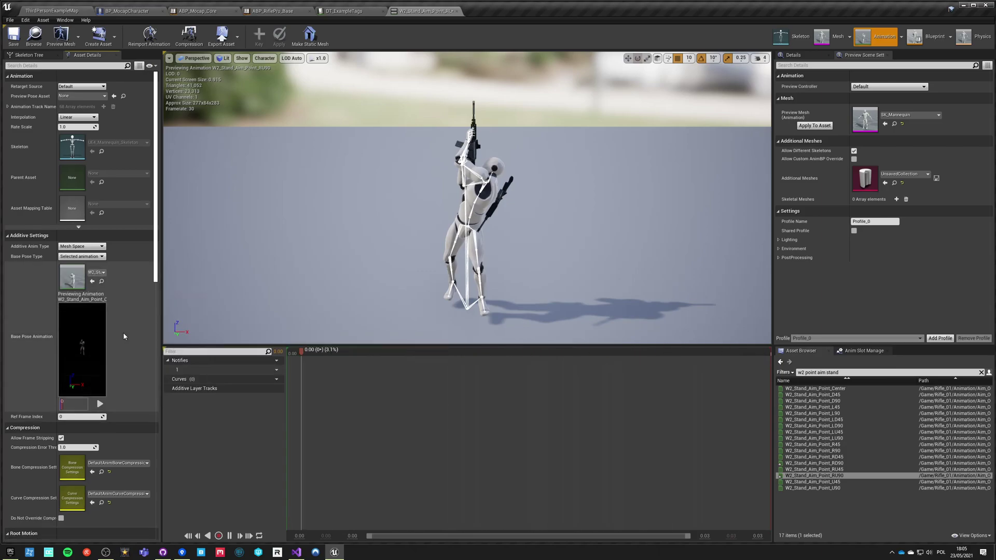
# - Check the additive settings of W2_Stand_Aim_Point_U45 and U90, and reopen RiflePro_AimOffset
pyautogui.click(828, 481)
pyautogui.click(827, 488)
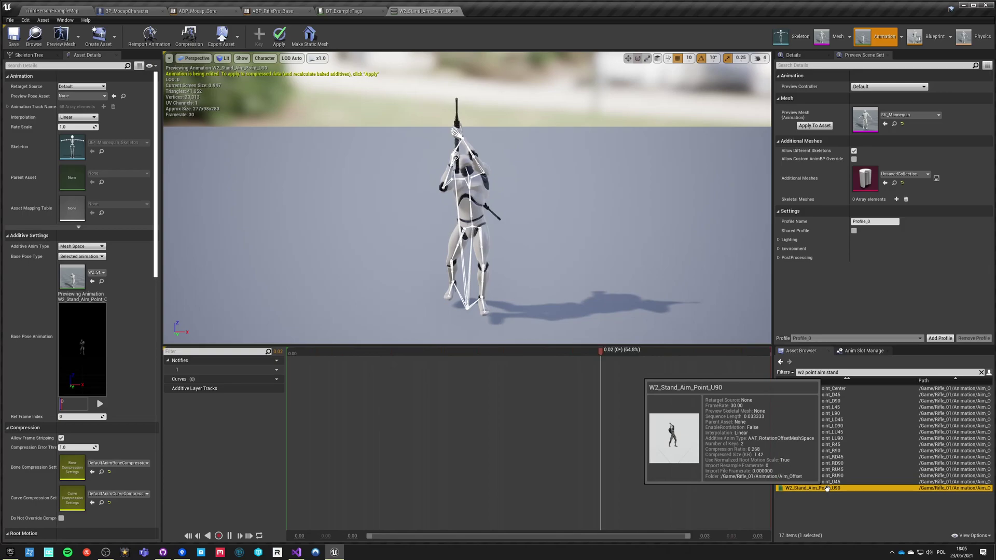
pyautogui.click(56, 11)
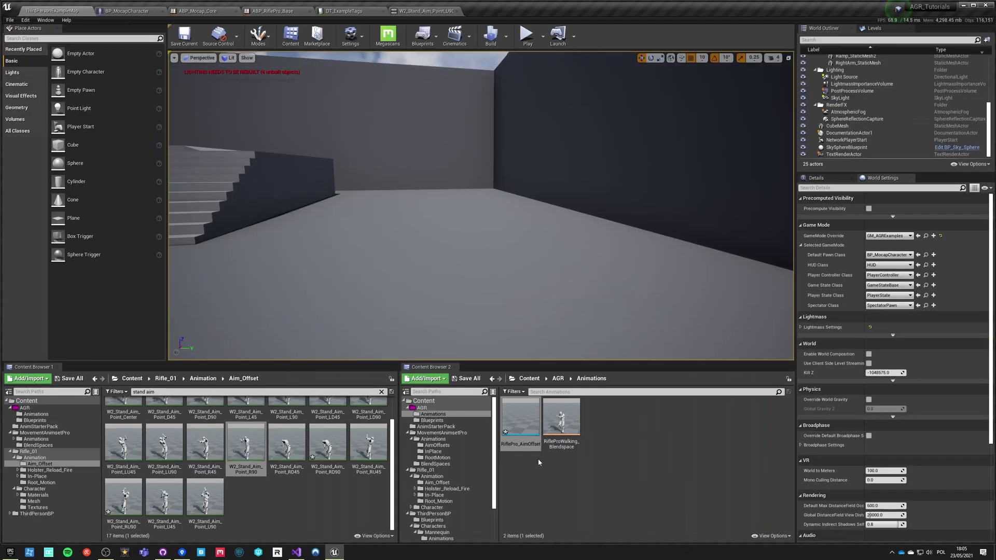
pyautogui.doubleClick(516, 410)
# - Place W2_Stand_Aim_Point_RU45 at (75, 75), RU90 at (100, 100) and RD90 at (100, 0) on the grid
pyautogui.click(823, 475)
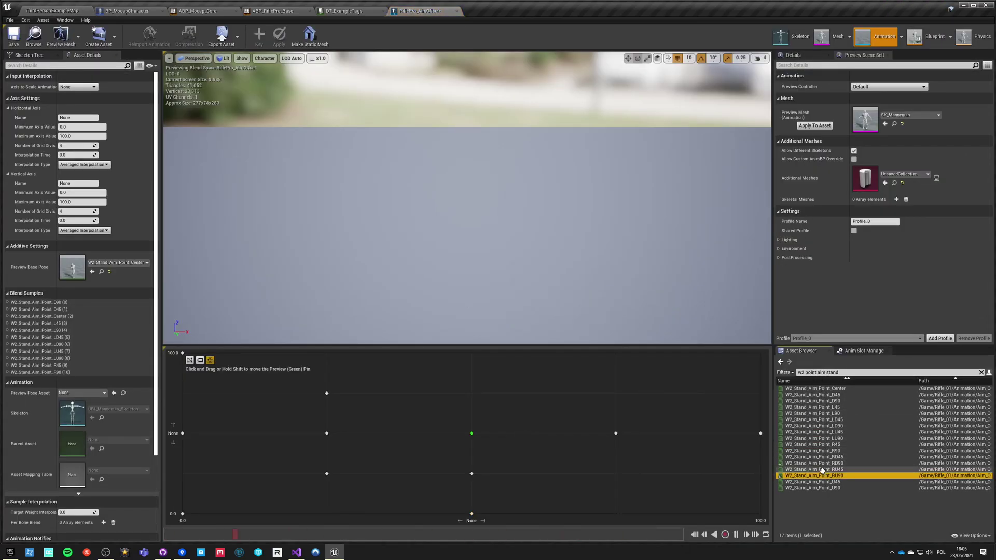
pyautogui.click(822, 470)
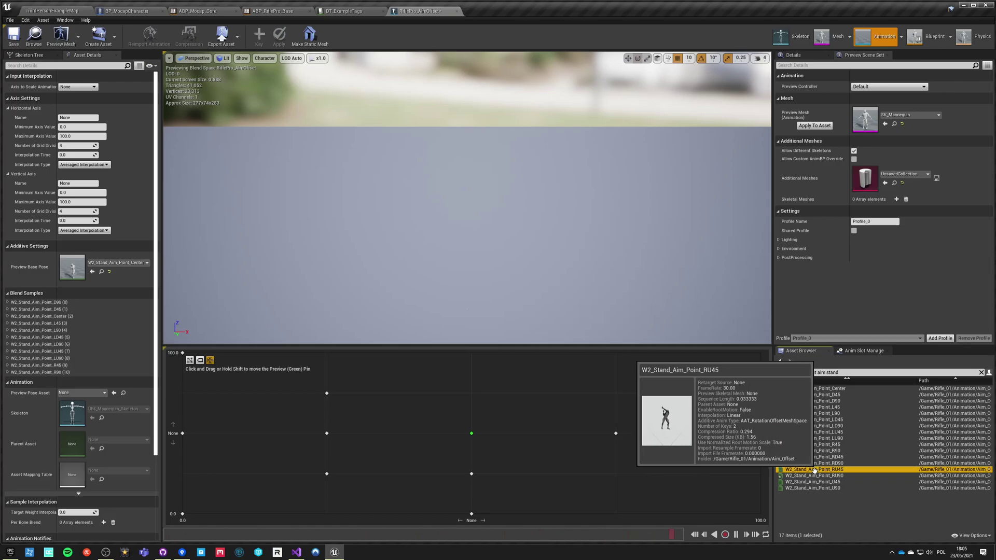
pyautogui.moveTo(820, 470); pyautogui.dragTo(751, 370)
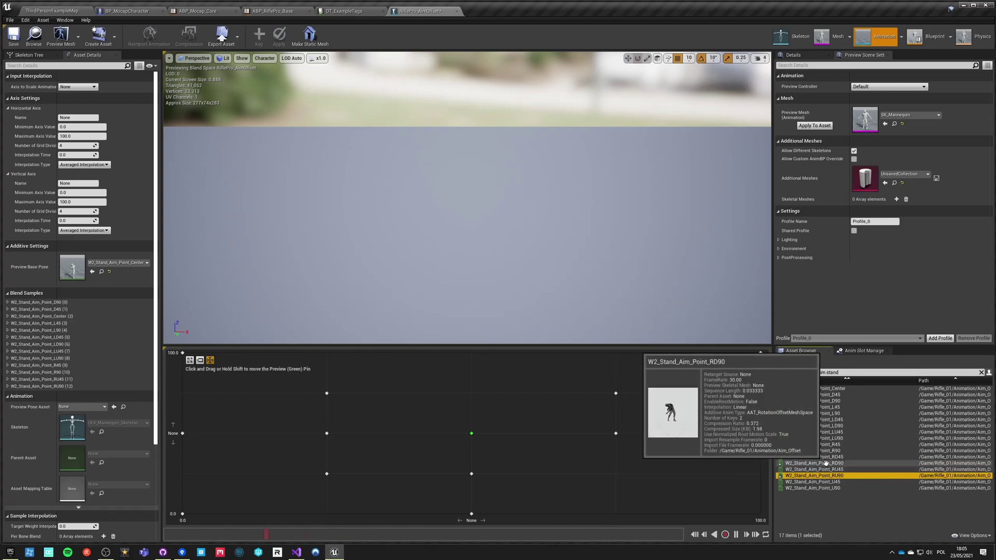
pyautogui.moveTo(826, 463); pyautogui.dragTo(759, 519)
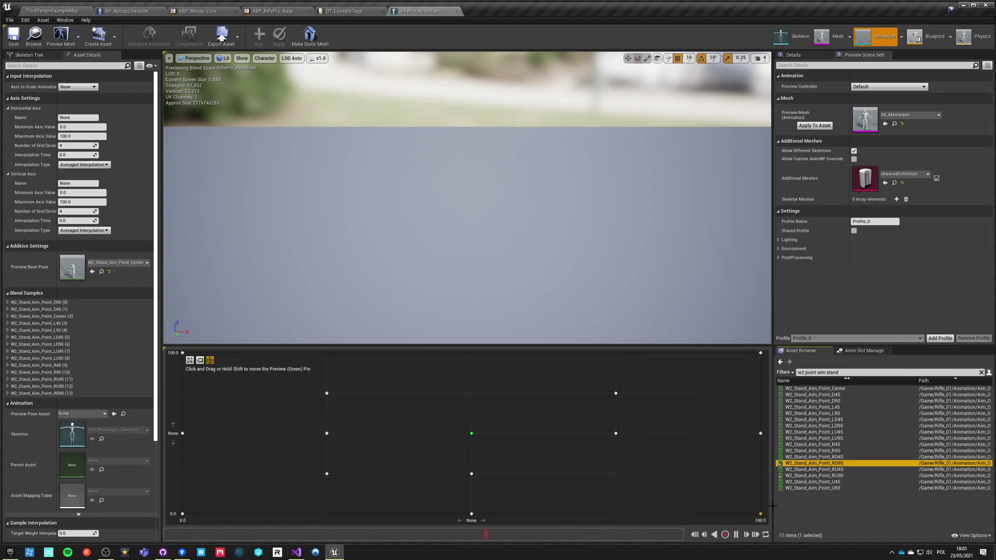
# - Try to place W2_Stand_Aim_Point_RD45 on the grid, and open the animation to check its additive settings
pyautogui.click(814, 457)
pyautogui.moveTo(814, 457); pyautogui.dragTo(638, 488)
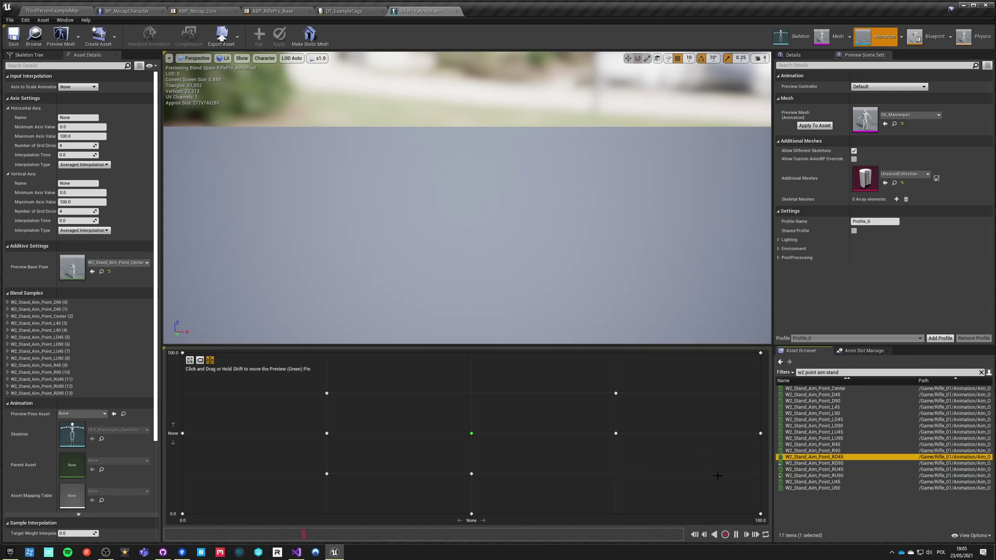
pyautogui.doubleClick(814, 457)
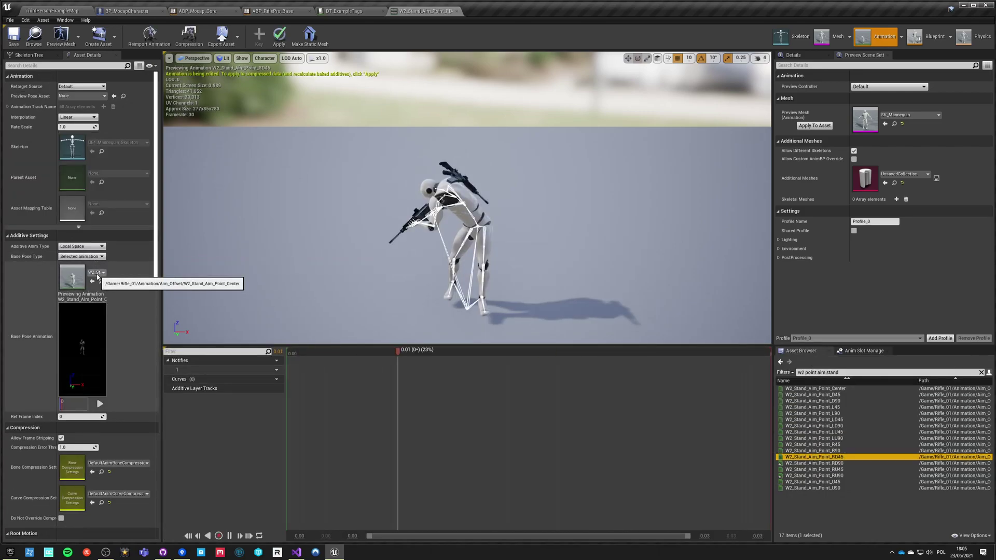
# - Reopen RiflePro_AimOffset and place W2_Stand_Aim_Point_U45 at (50, 75) and W2_Stand_Aim_Point_U90 at (50, 100) on the grid
pyautogui.click(75, 12)
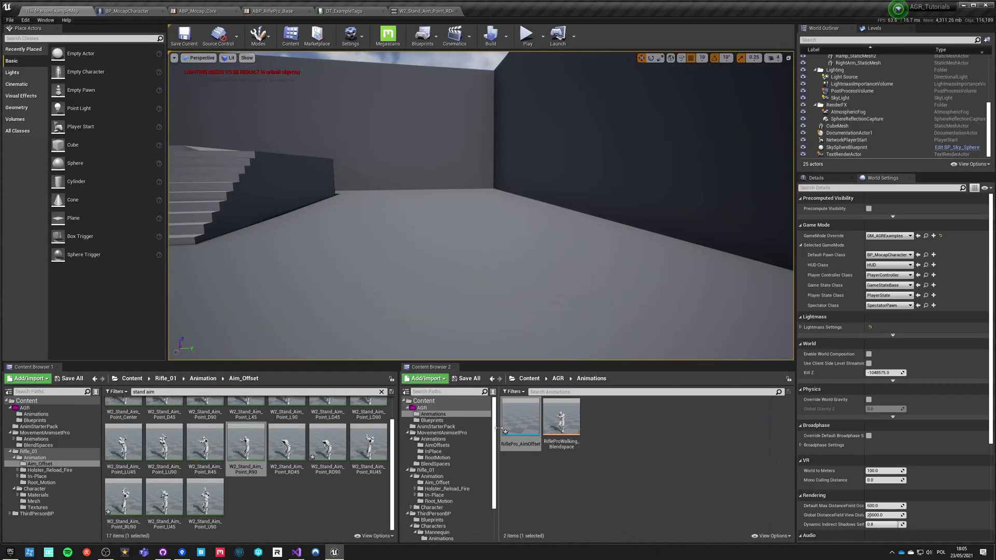
pyautogui.doubleClick(520, 418)
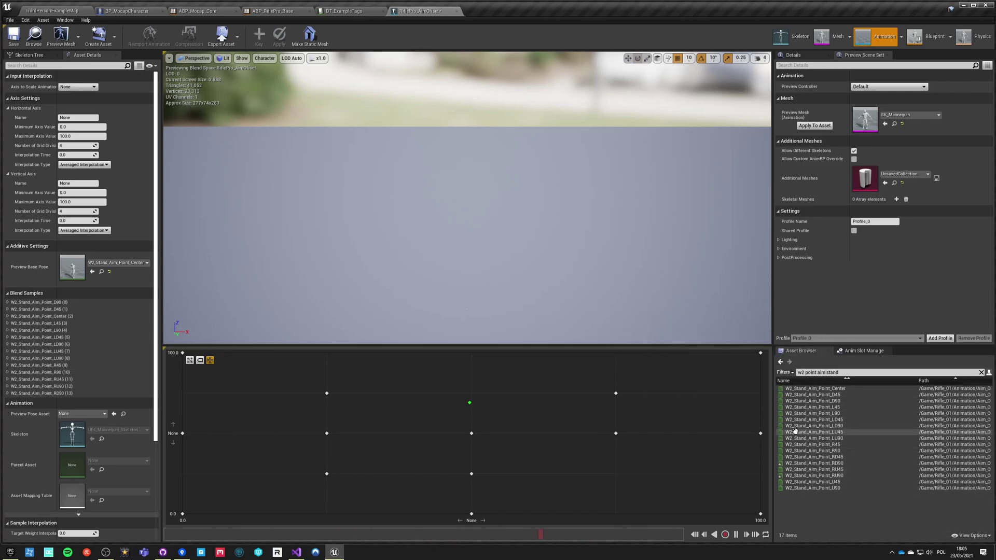
pyautogui.moveTo(812, 482); pyautogui.dragTo(473, 394)
pyautogui.moveTo(813, 488); pyautogui.dragTo(472, 353)
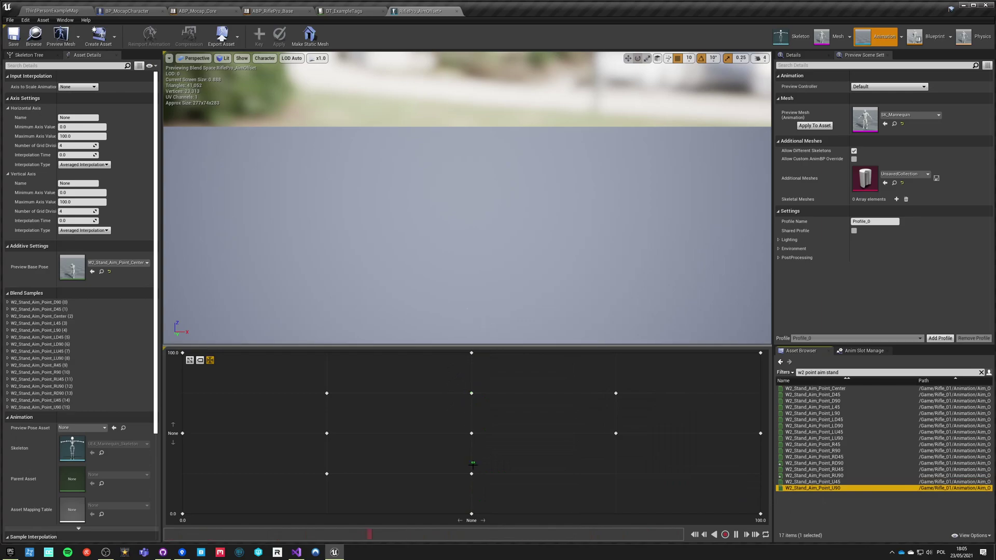
# - Set the Preview Base Pose of the aim offset to W2_Stand_Aim_Idle_IPC and save the asset
pyautogui.click(114, 263)
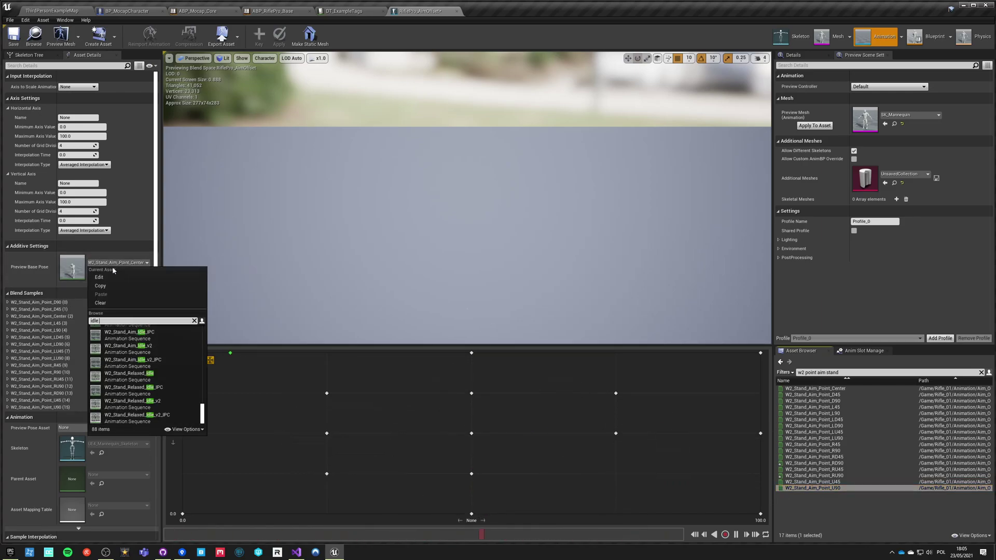
pyautogui.write('nd aim')
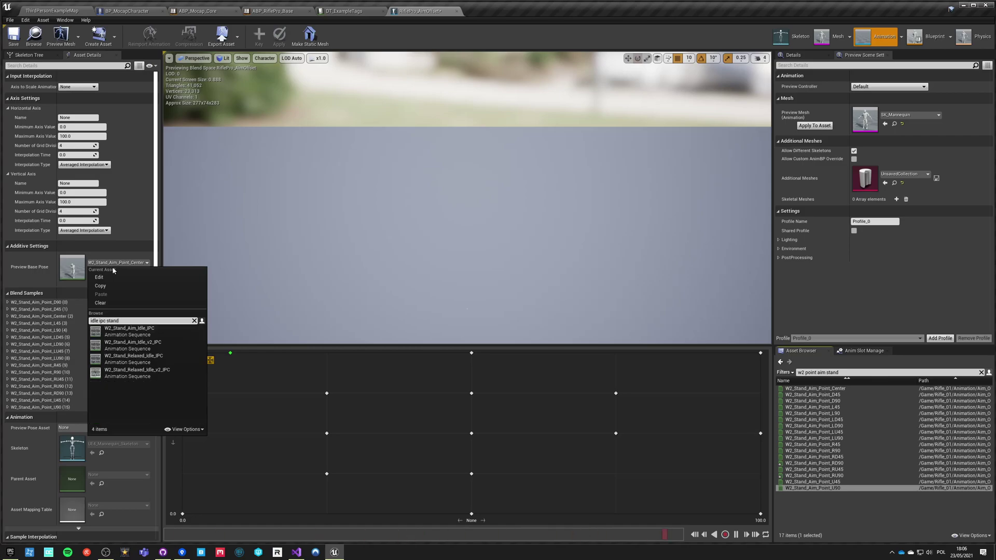
pyautogui.click(129, 330)
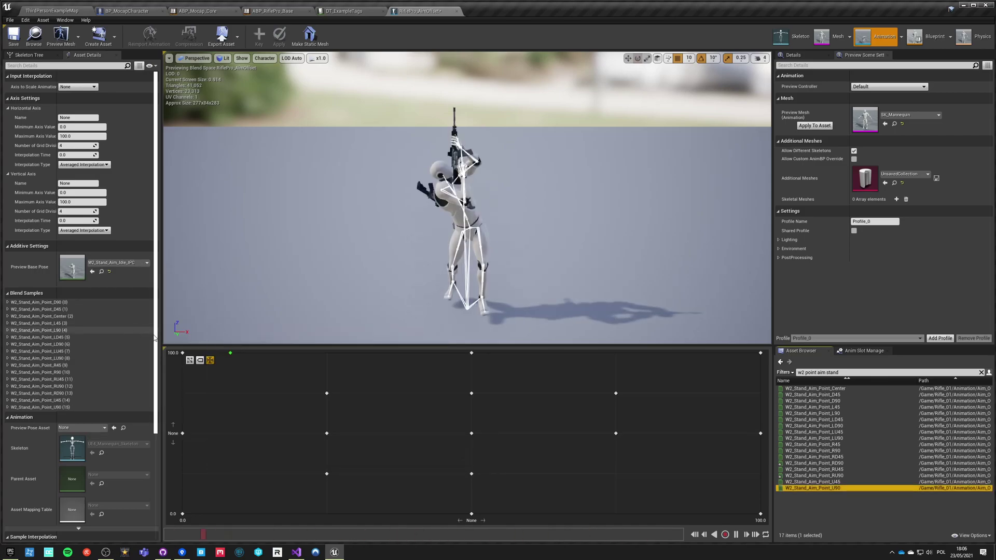
pyautogui.click(15, 42)
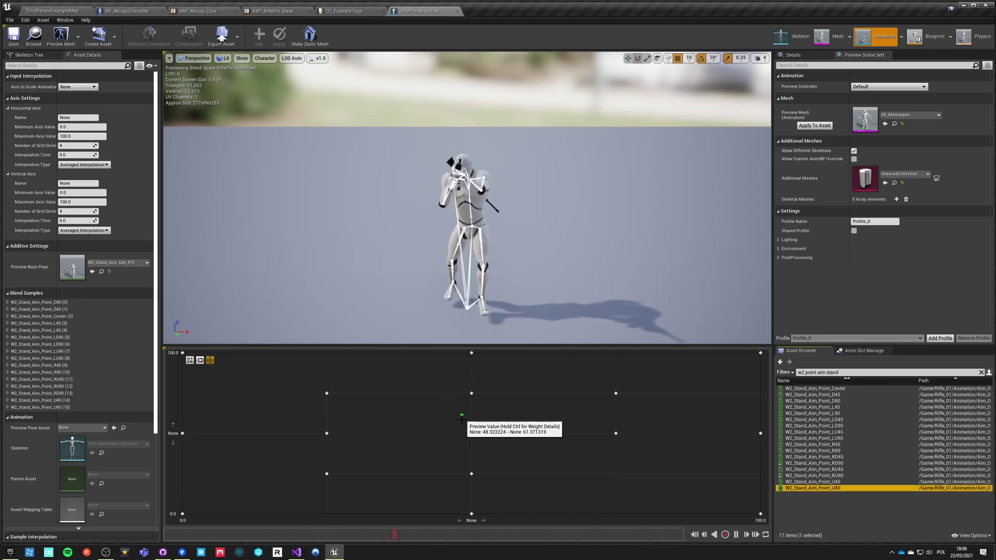
# - Open the animation of the blend sample at (50, 25) and choose W2_Stand_Aim_Point_Center as its Base Pose Animation
pyautogui.rightClick(471, 474)
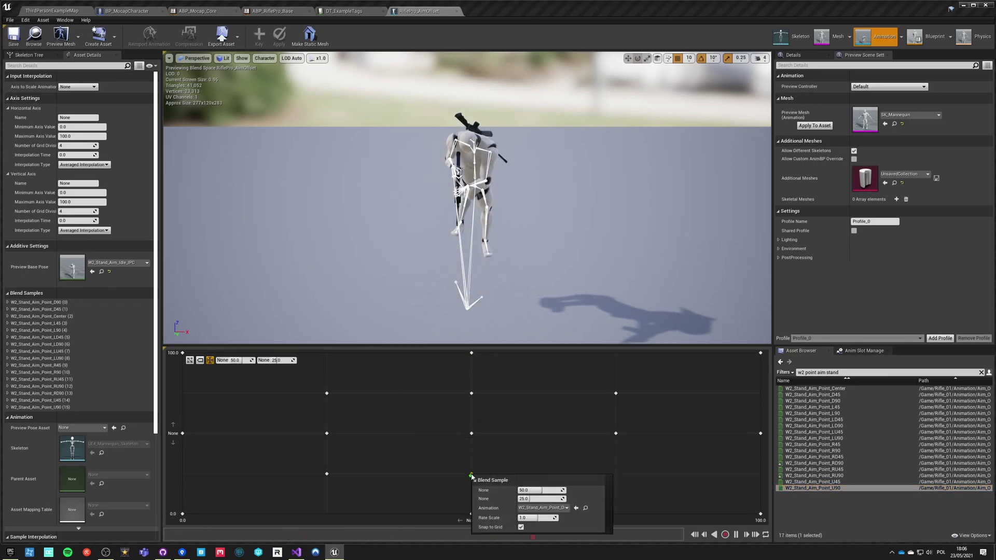
pyautogui.click(586, 511)
pyautogui.doubleClick(602, 511)
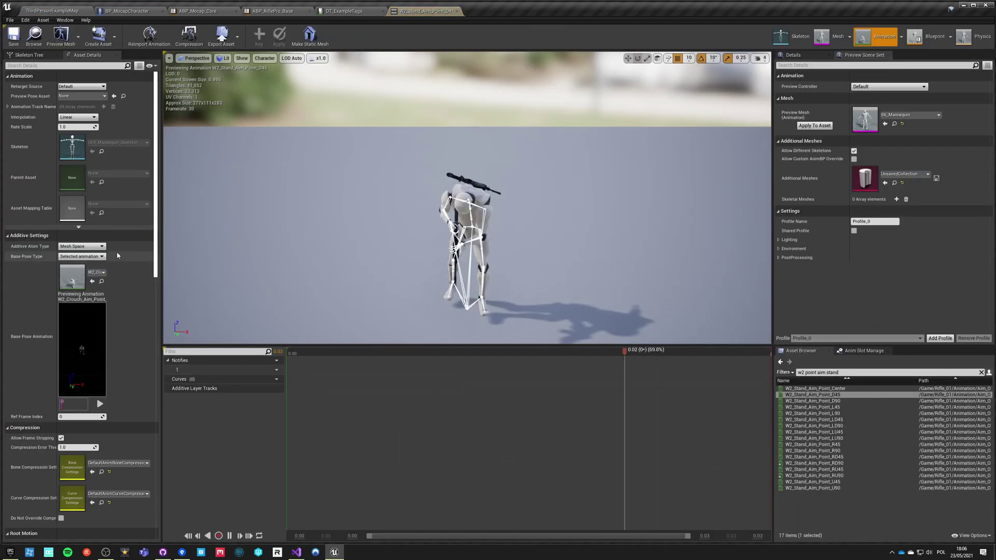
pyautogui.click(100, 273)
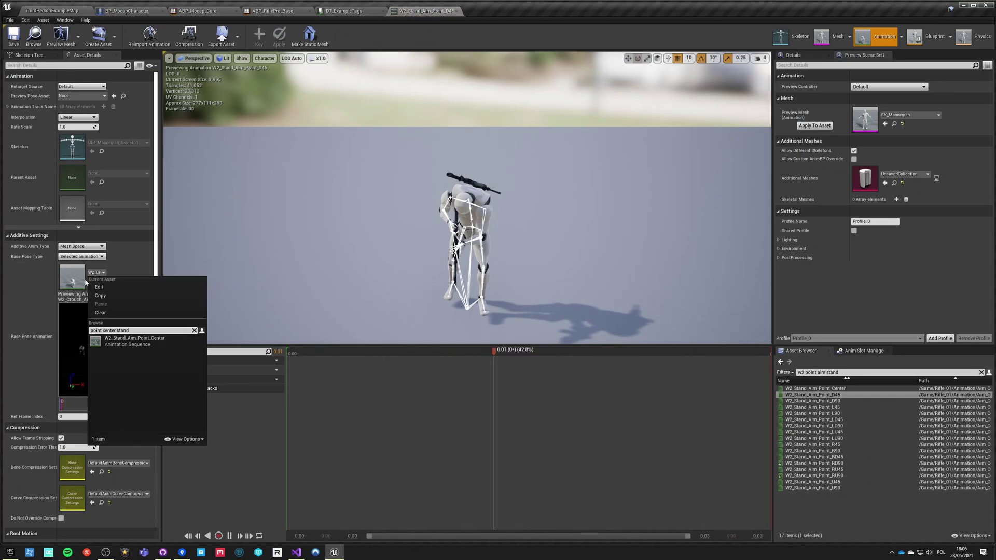
pyautogui.click(130, 341)
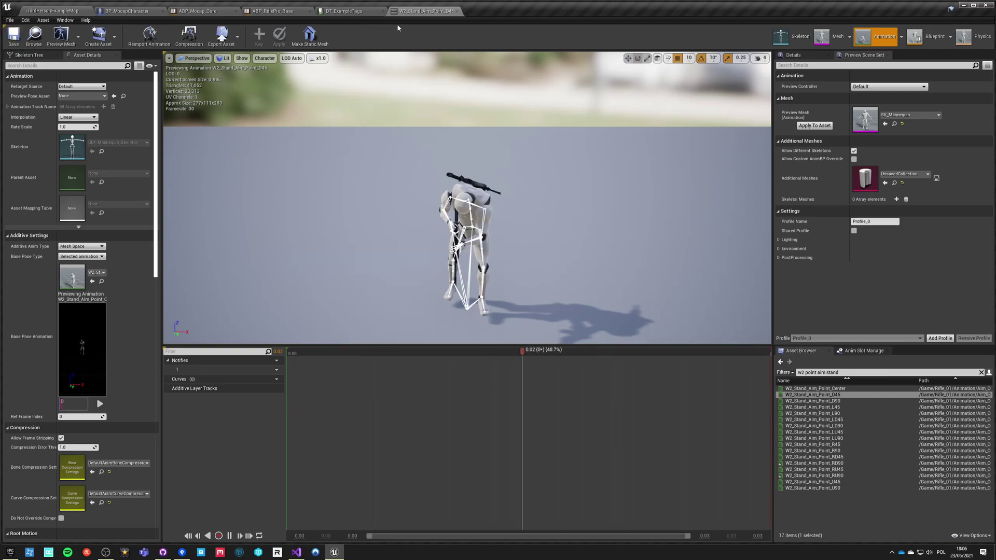
# - Reopen RiflePro_AimOffset from the AGR Animations folder and try to place W2_Stand_Aim_Point_RD45 at (75, 25)
pyautogui.click(60, 10)
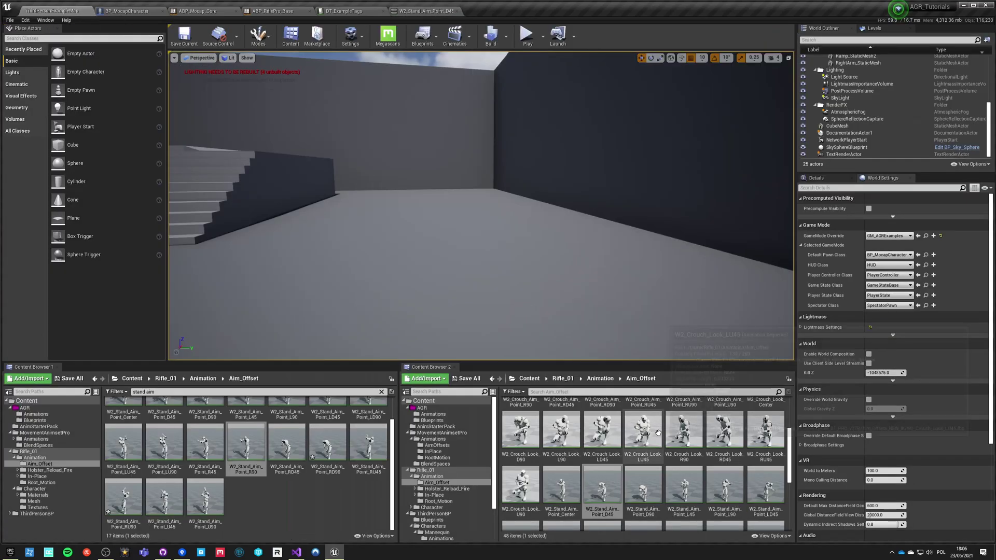
pyautogui.click(563, 379)
pyautogui.click(529, 379)
pyautogui.doubleClick(520, 417)
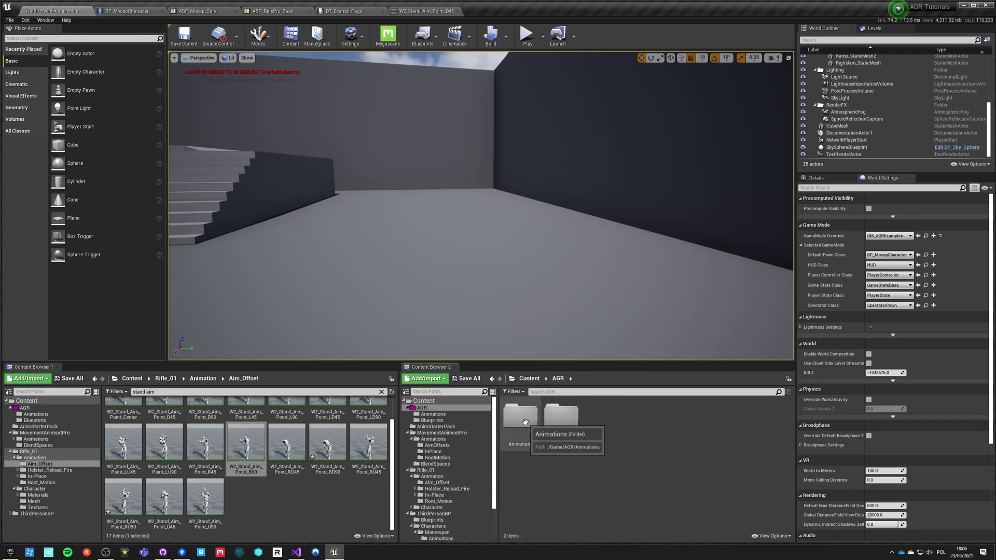
pyautogui.doubleClick(524, 420)
pyautogui.doubleClick(523, 420)
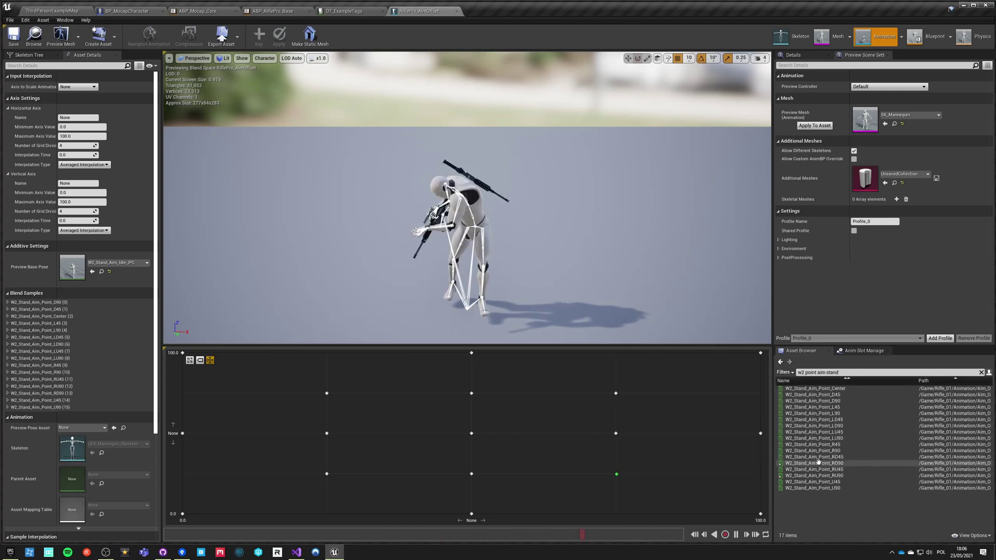
pyautogui.moveTo(819, 455); pyautogui.dragTo(616, 474)
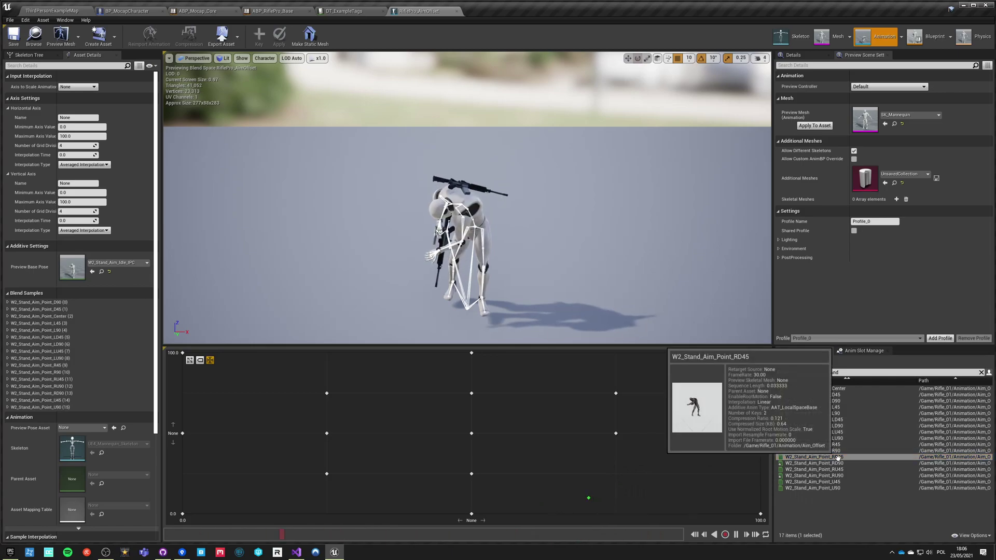
# - Open W2_Stand_Aim_Point_RD45, set its Additive Anim Type to Mesh Space with a Selected animation base pose type, and save it
pyautogui.doubleClick(838, 458)
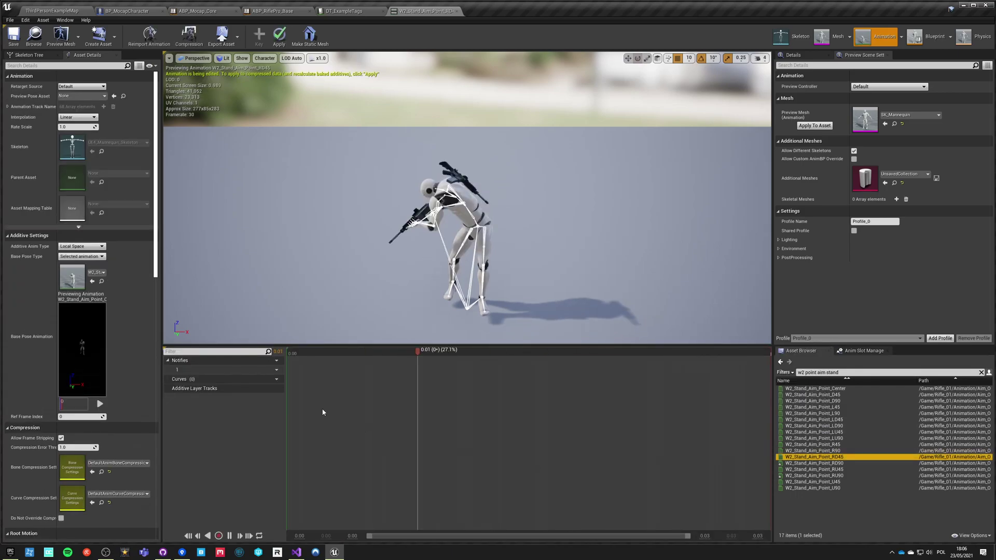
pyautogui.click(97, 247)
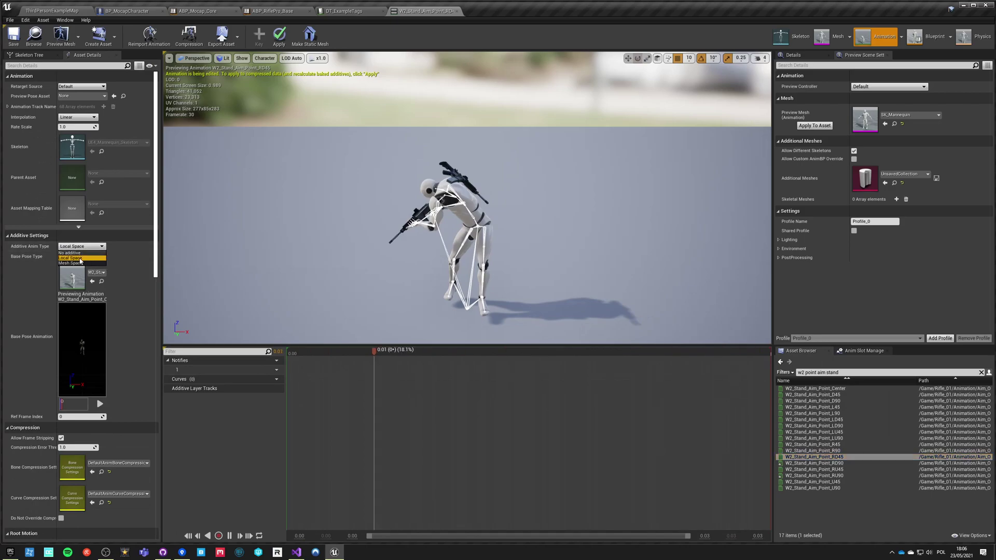
pyautogui.click(79, 263)
pyautogui.click(78, 257)
pyautogui.click(82, 279)
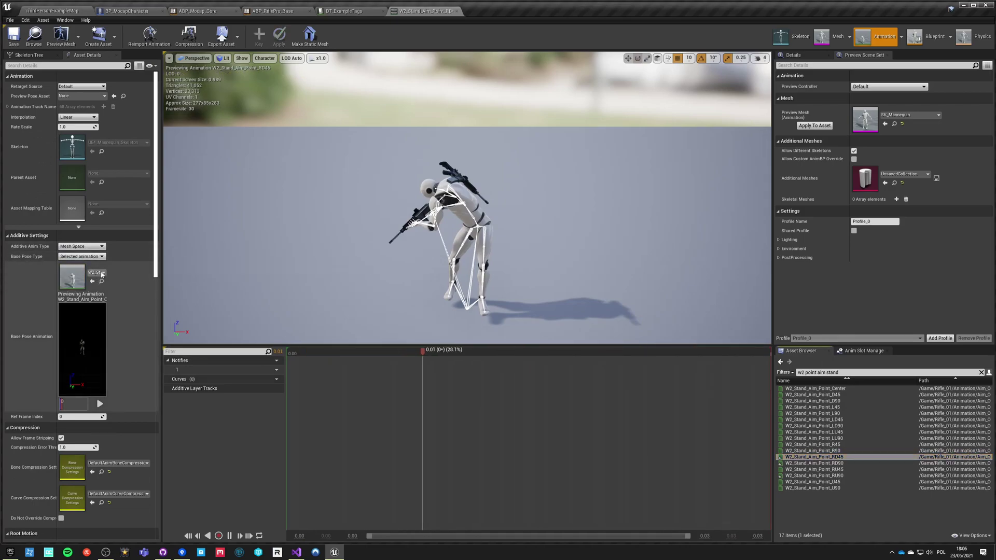
pyautogui.click(13, 42)
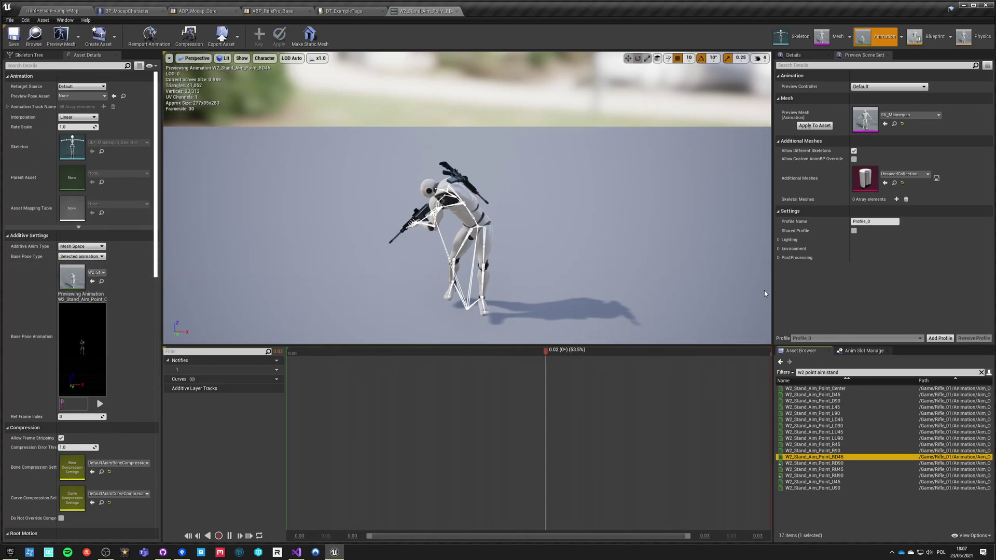
# - Return to RiflePro_AimOffset and place W2_Stand_Aim_Point_RD45 at (75, 25) on the grid
pyautogui.click(55, 11)
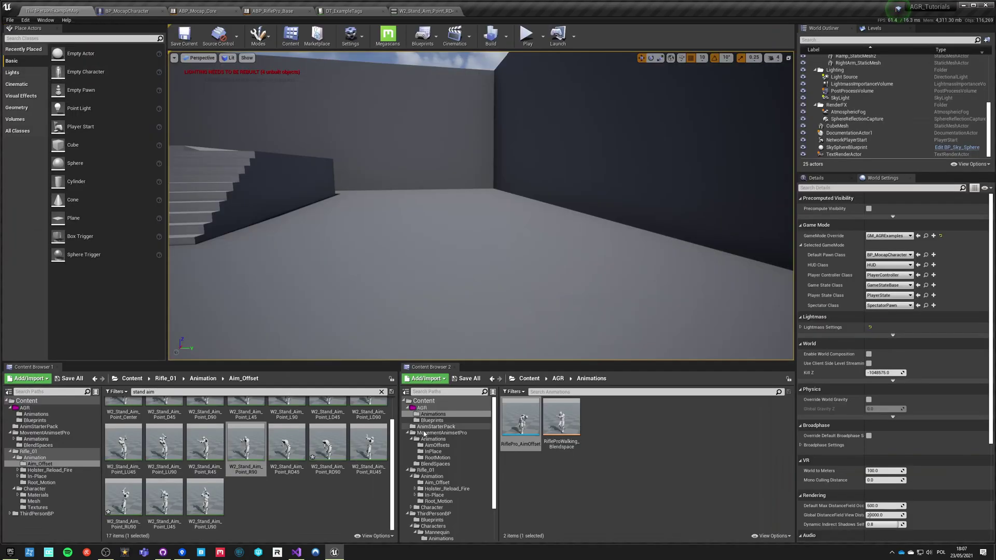
pyautogui.doubleClick(525, 418)
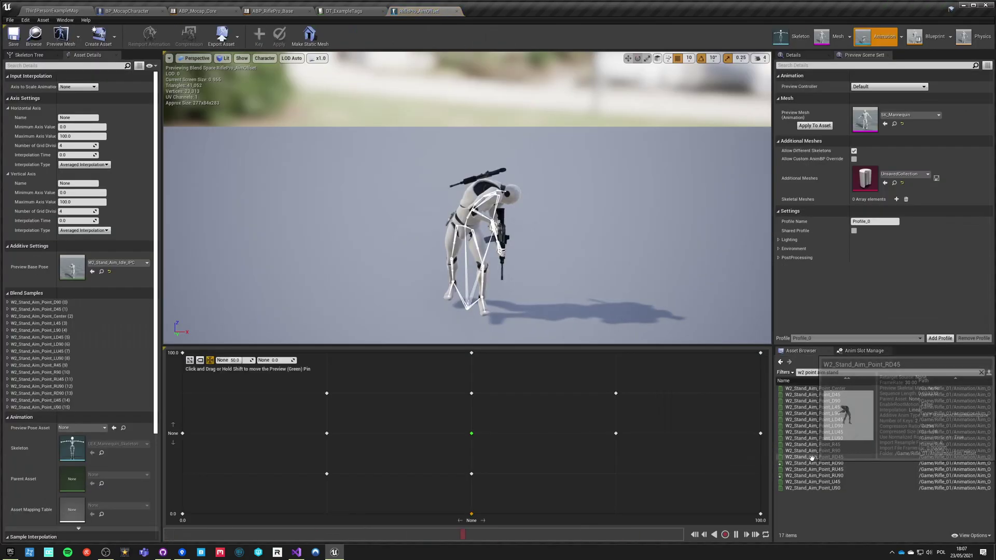
pyautogui.moveTo(812, 457); pyautogui.dragTo(615, 474)
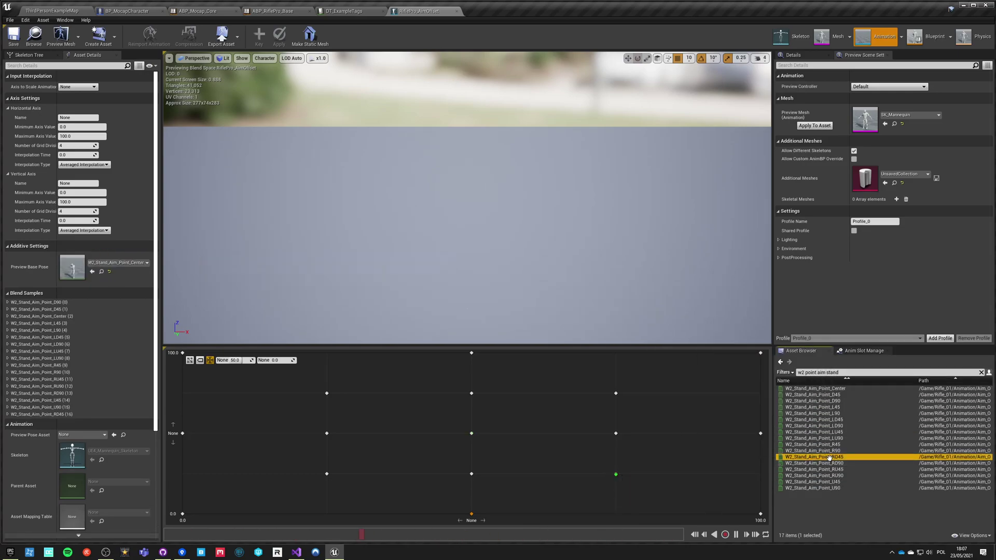
# - Check the additive settings of W2_Stand_Aim_Point_RD45, close the animation, and reopen RiflePro_AimOffset
pyautogui.doubleClick(827, 456)
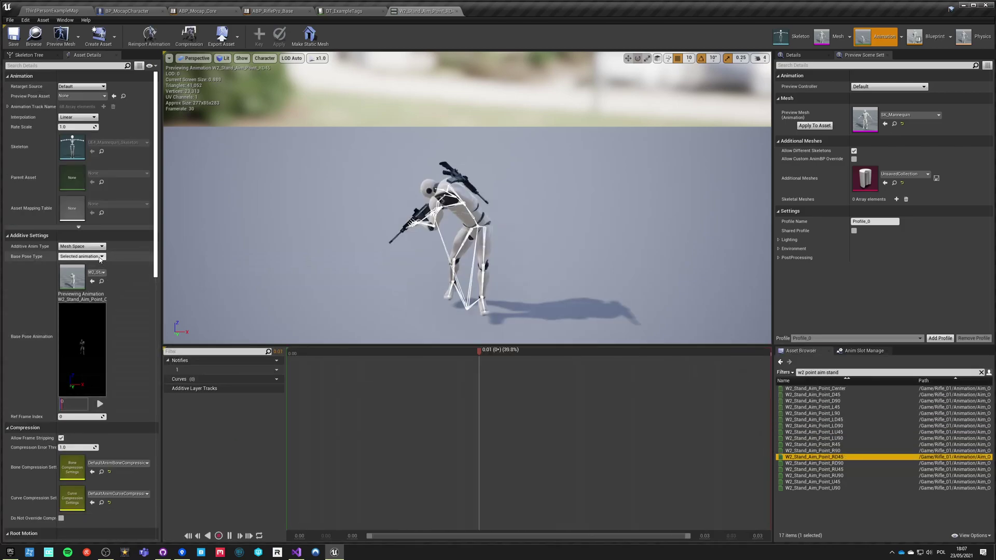
pyautogui.click(81, 256)
pyautogui.click(86, 279)
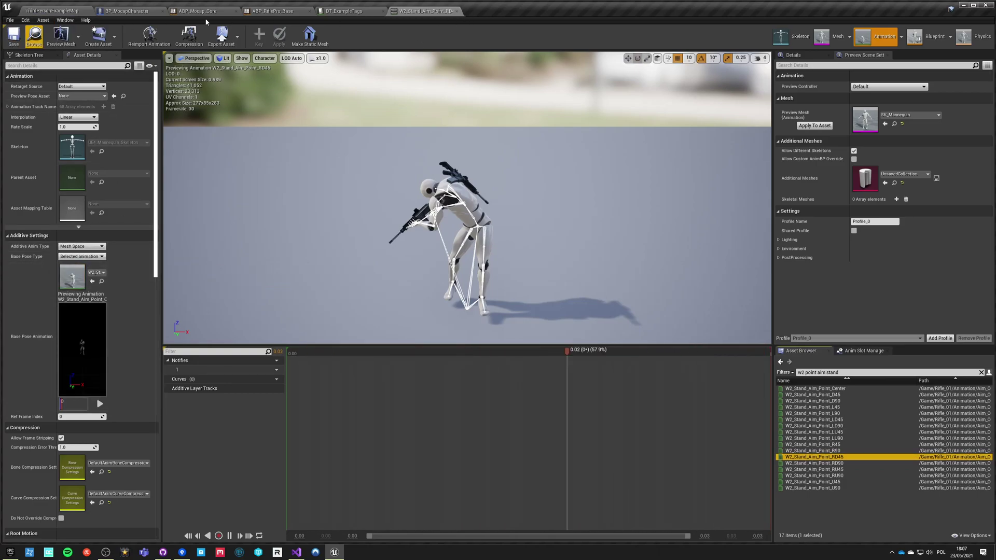
pyautogui.click(456, 12)
pyautogui.click(52, 11)
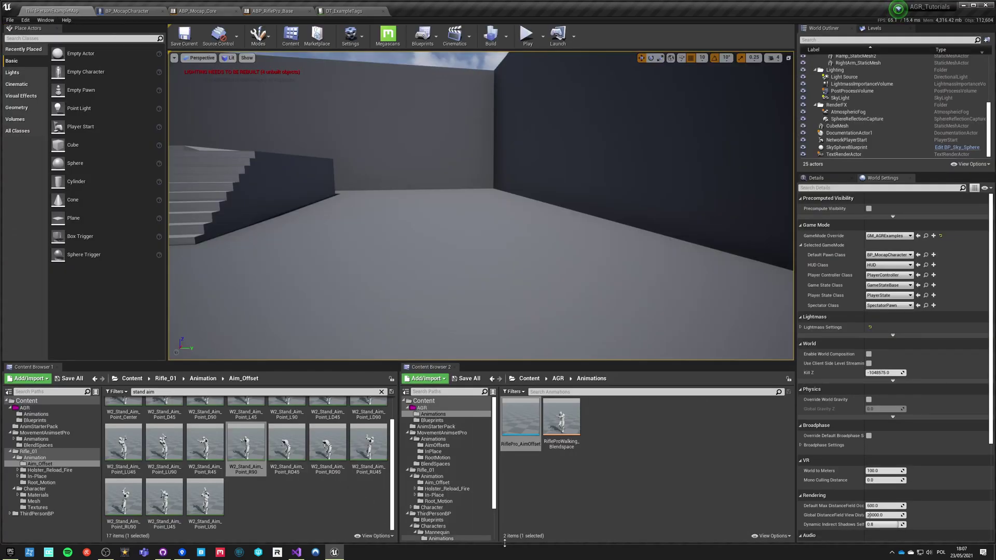
pyautogui.doubleClick(513, 412)
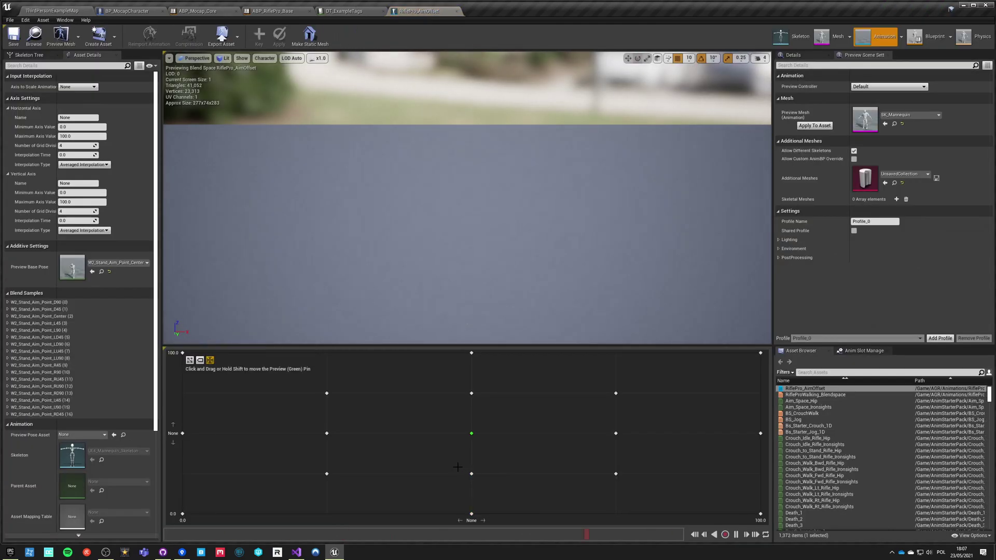
# - Inspect the blend sample at (75, 25) and delete it from the grid
pyautogui.rightClick(616, 474)
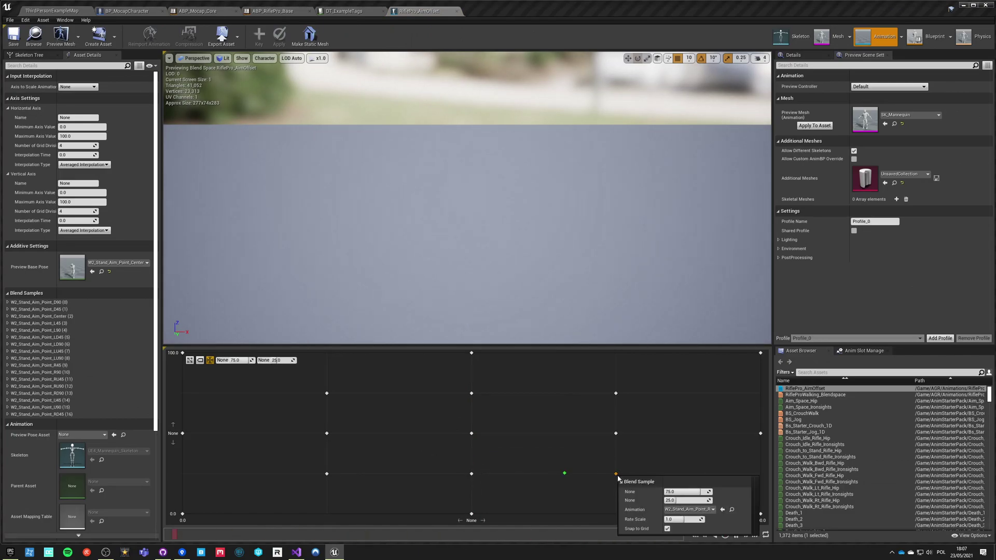
pyautogui.click(616, 475)
pyautogui.press('Delete')
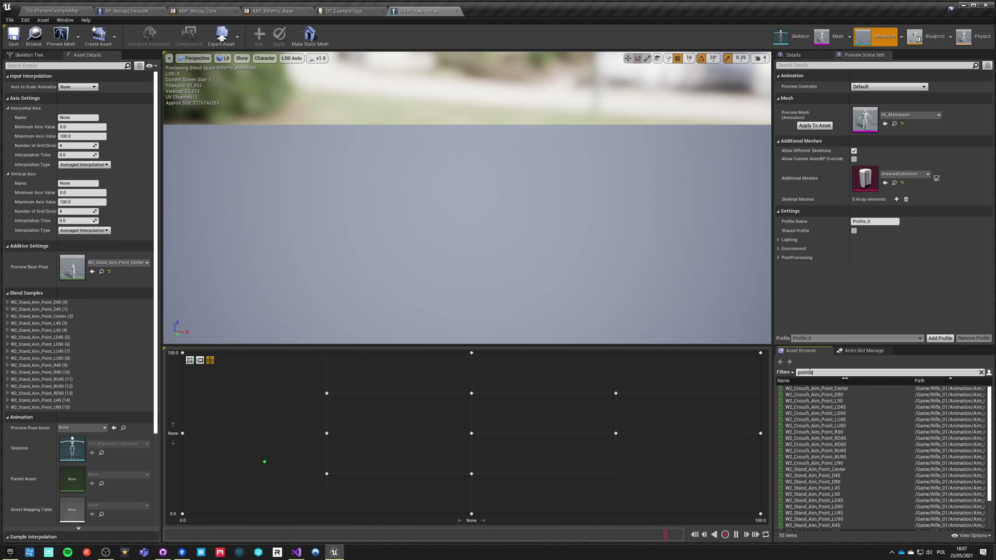
# - Filter the animations by "point stand aim", place W2_Stand_Aim_Point_RD45 at (75, 25), and save the aim offset
pyautogui.write('aim')
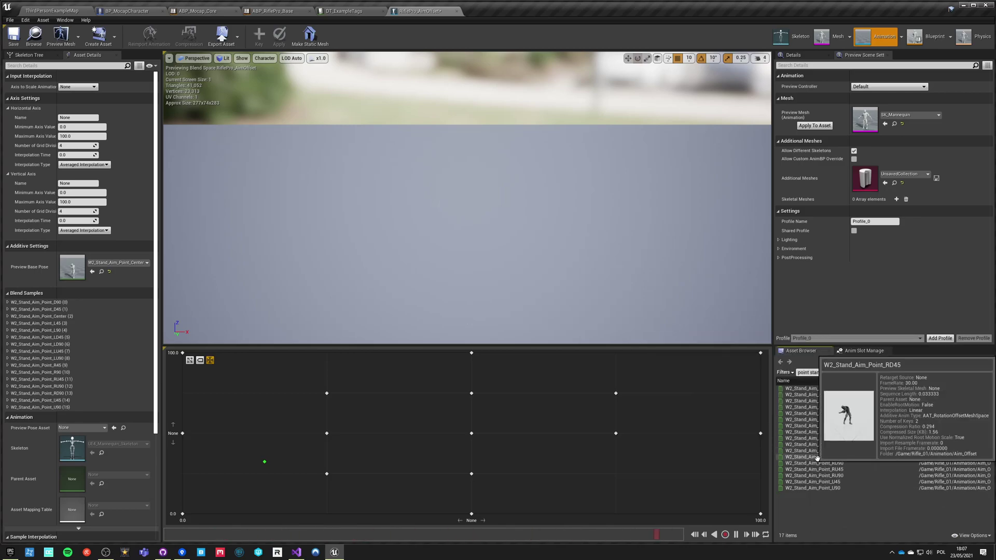
pyautogui.moveTo(816, 458); pyautogui.dragTo(616, 474)
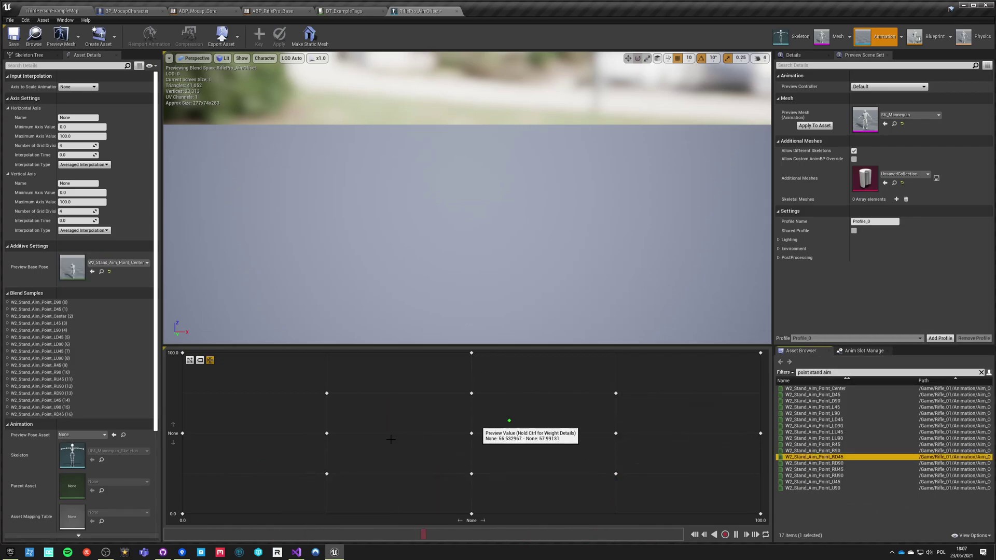
pyautogui.click(16, 36)
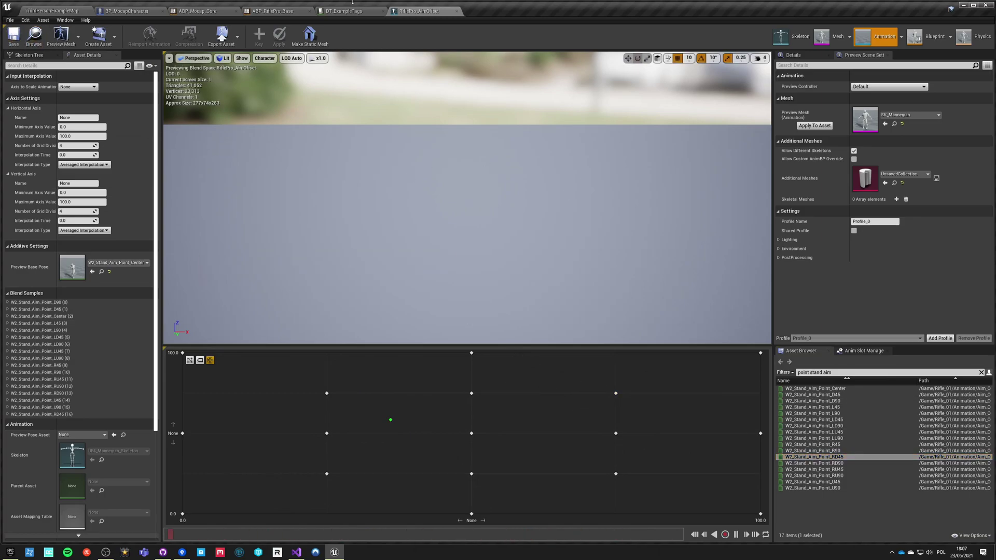
# - In ABP_RiflePro_Base's AnimGraph, insert the RiflePro_AimOffset node after Inertialization and connect it to the Output Pose
pyautogui.click(127, 11)
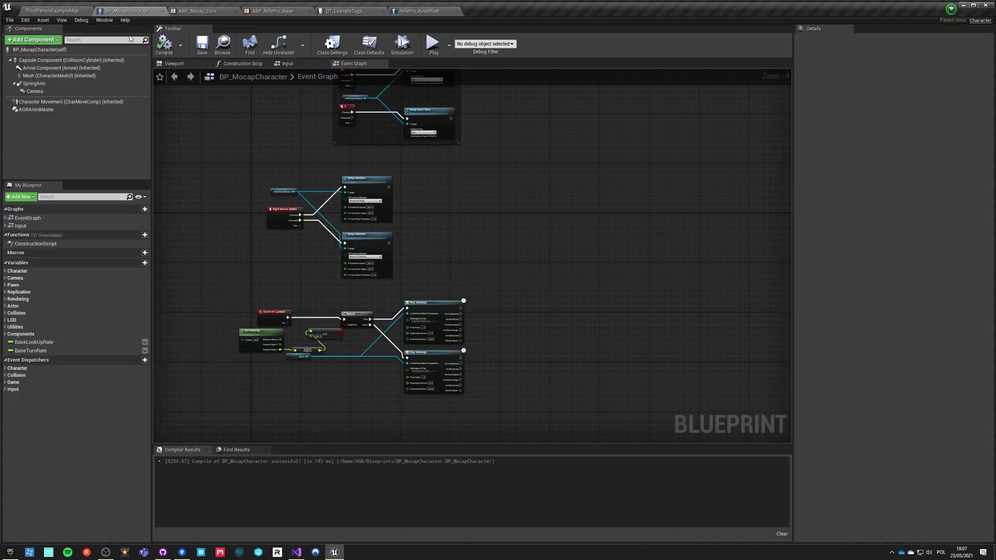
pyautogui.click(271, 12)
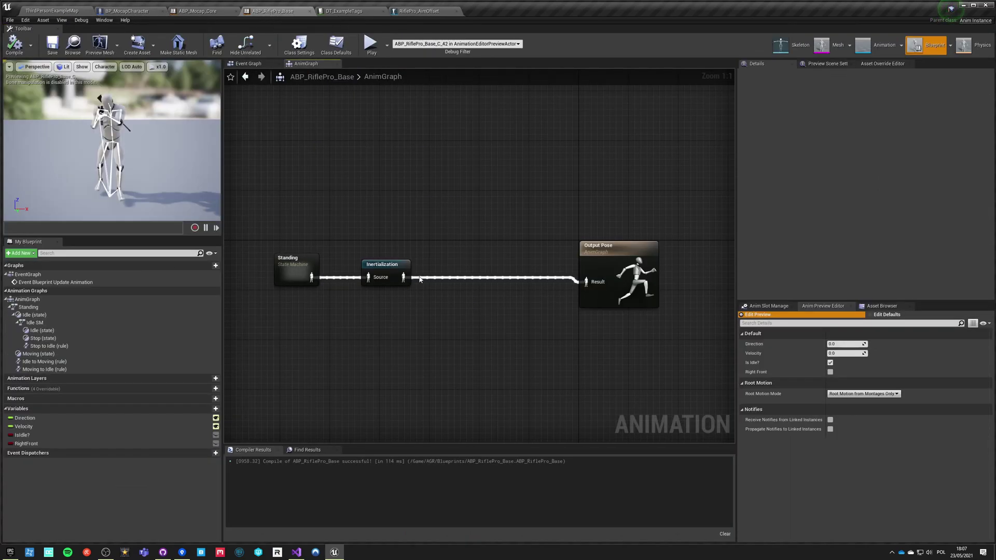
pyautogui.moveTo(407, 279); pyautogui.dragTo(458, 288)
pyautogui.write('aim offset')
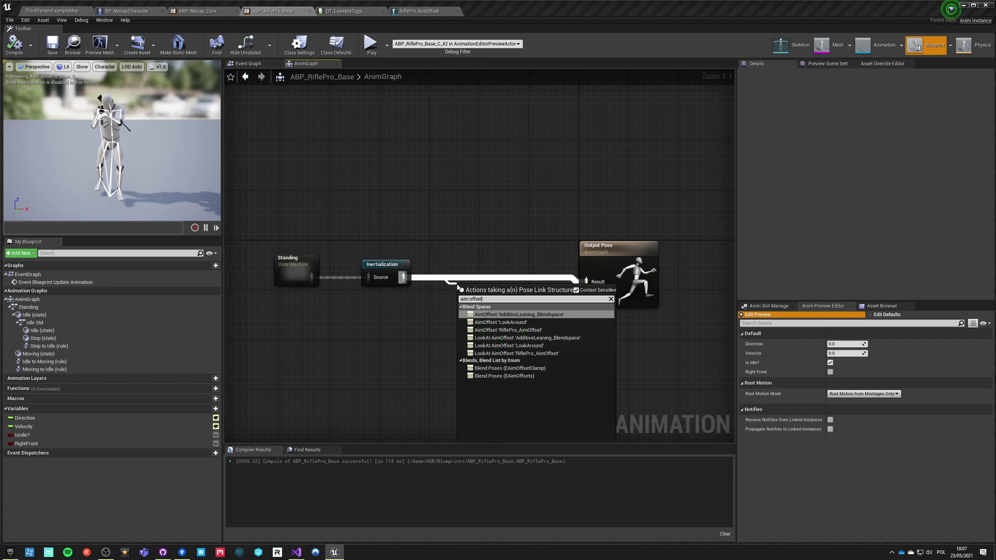
pyautogui.click(508, 330)
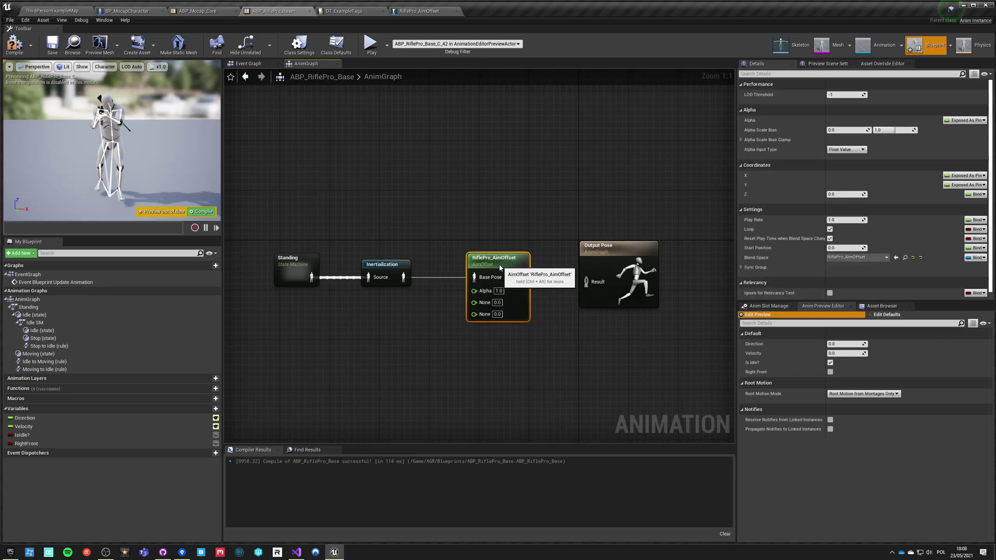
pyautogui.moveTo(499, 266); pyautogui.dragTo(593, 286)
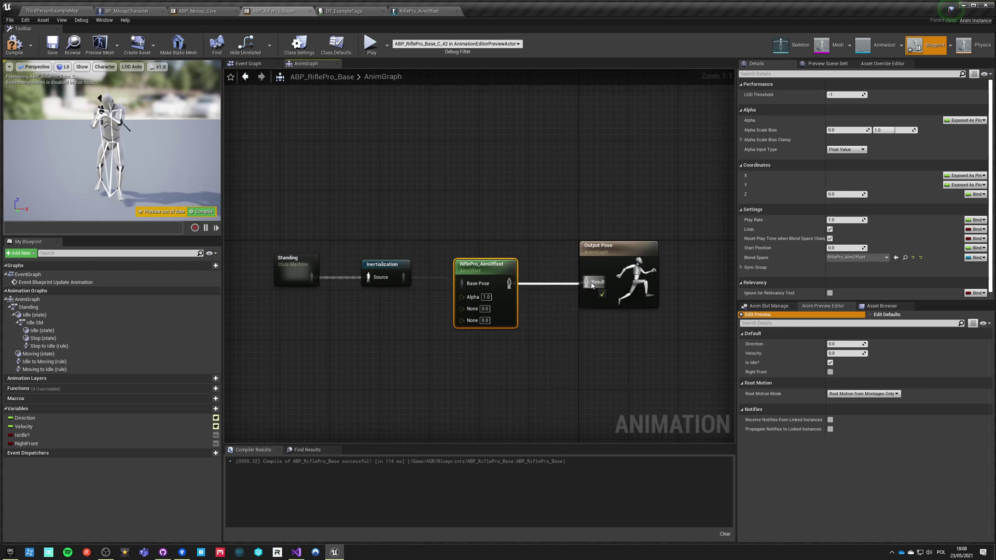
# - Create a variable named AimOffset in ABP_RiflePro_Base with the type Vector 2D
pyautogui.click(263, 371)
pyautogui.click(207, 409)
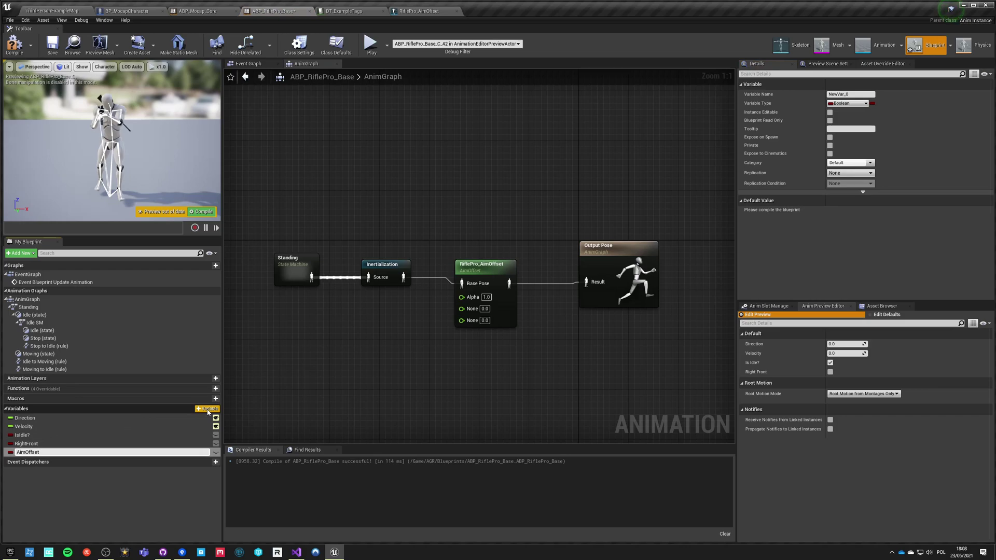
pyautogui.press('Return')
pyautogui.click(865, 103)
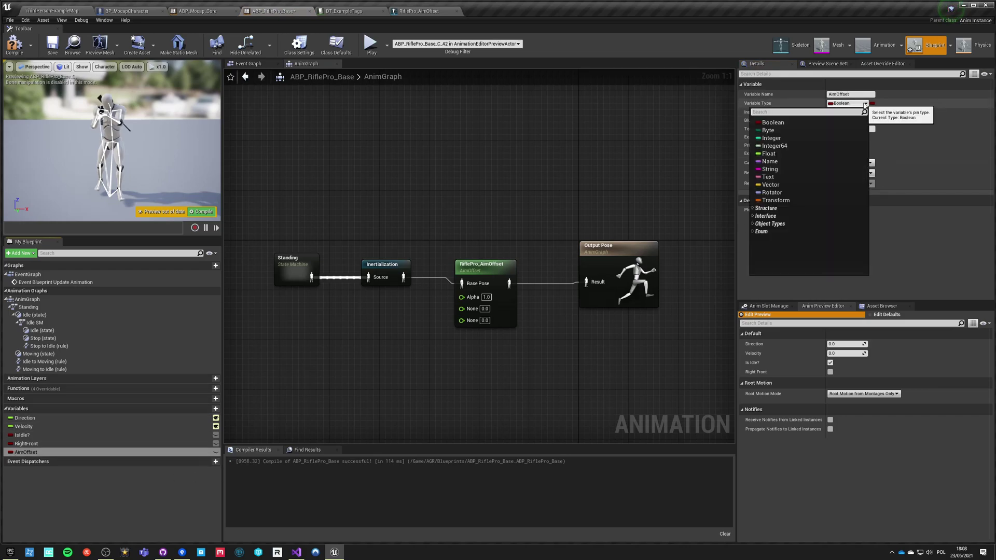
pyautogui.write('vector')
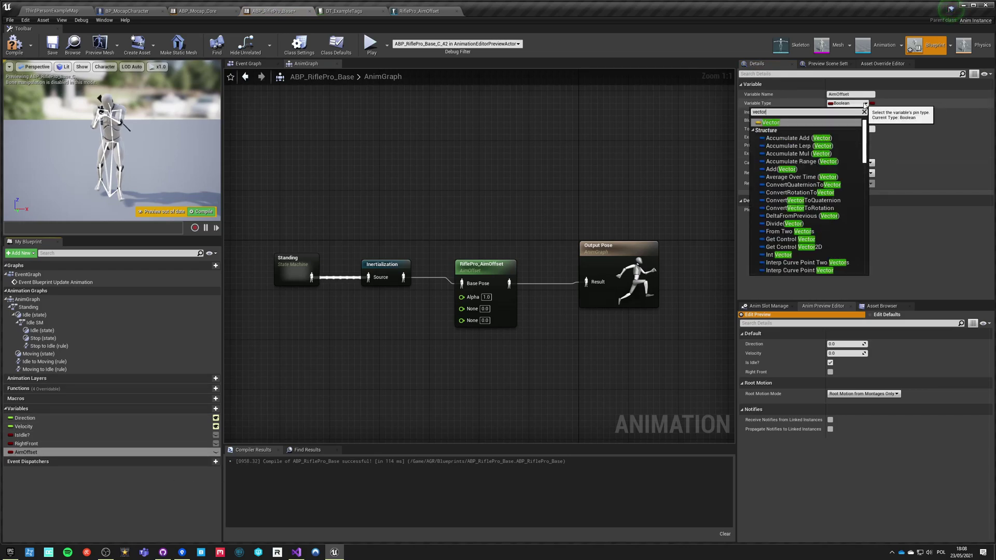
pyautogui.write('2d')
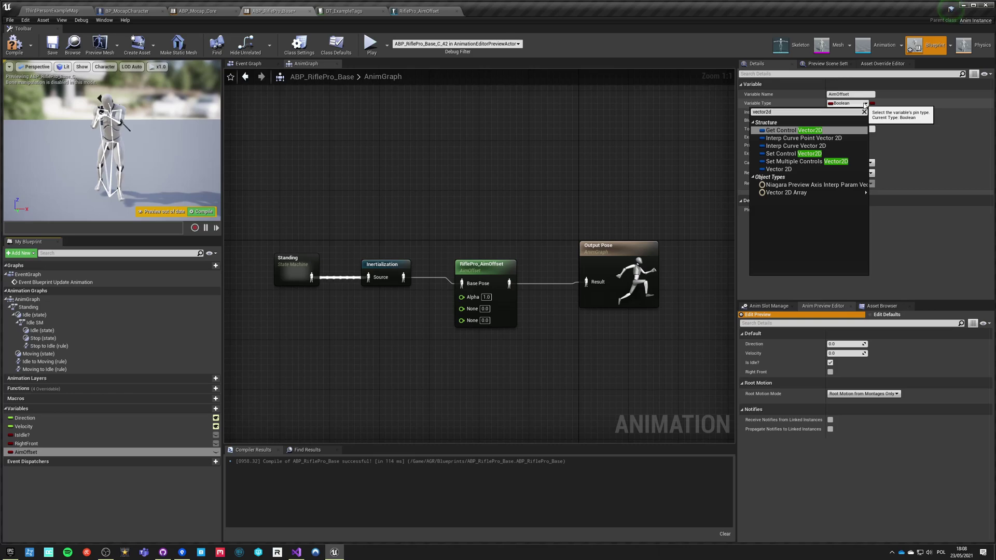
pyautogui.click(778, 169)
# - Place an AimOffset getter in the AnimGraph, split it into X and Y, and connect both to the aim offset node's axis inputs
pyautogui.keyDown('ctrl'); pyautogui.moveTo(57, 452); pyautogui.dragTo(403, 368); pyautogui.keyUp('ctrl')
pyautogui.rightClick(402, 359)
pyautogui.click(426, 397)
# - In RiflePro_AimOffset, name the axes Horizontal and Vertical, set both ranges from -90 to 90, and save the asset
pyautogui.doubleClick(480, 264)
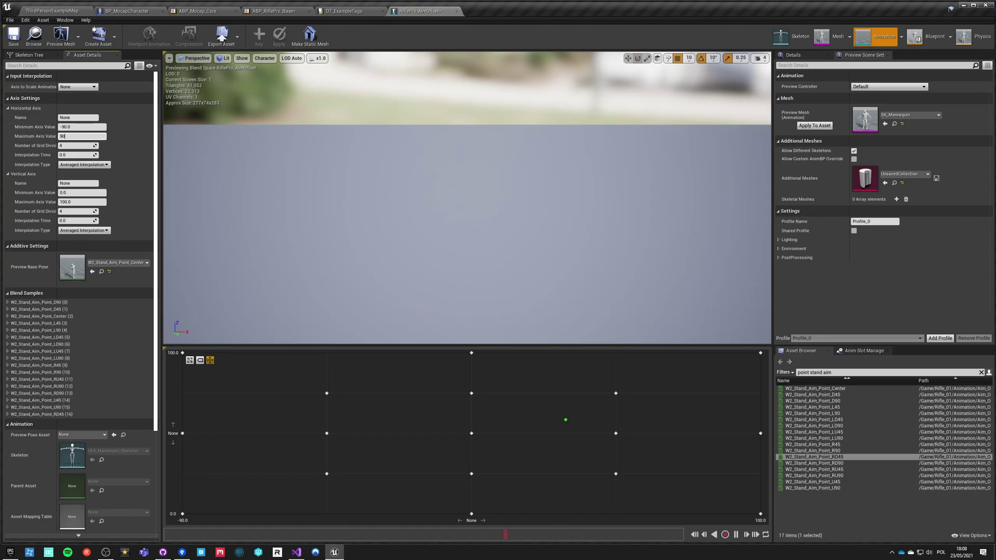
pyautogui.moveTo(70, 193); pyautogui.dragTo(49, 195)
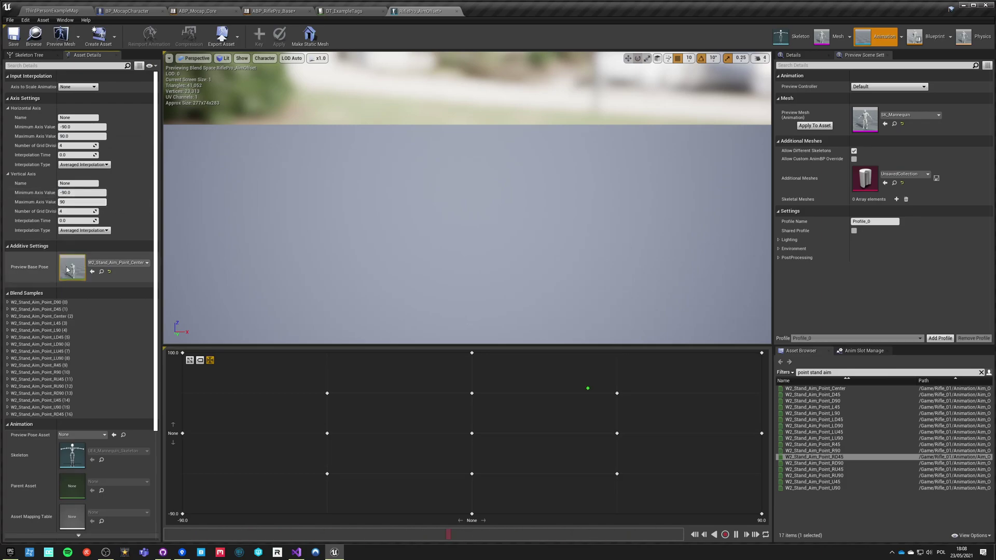
pyautogui.scroll(-3, 73, 389)
pyautogui.click(72, 480)
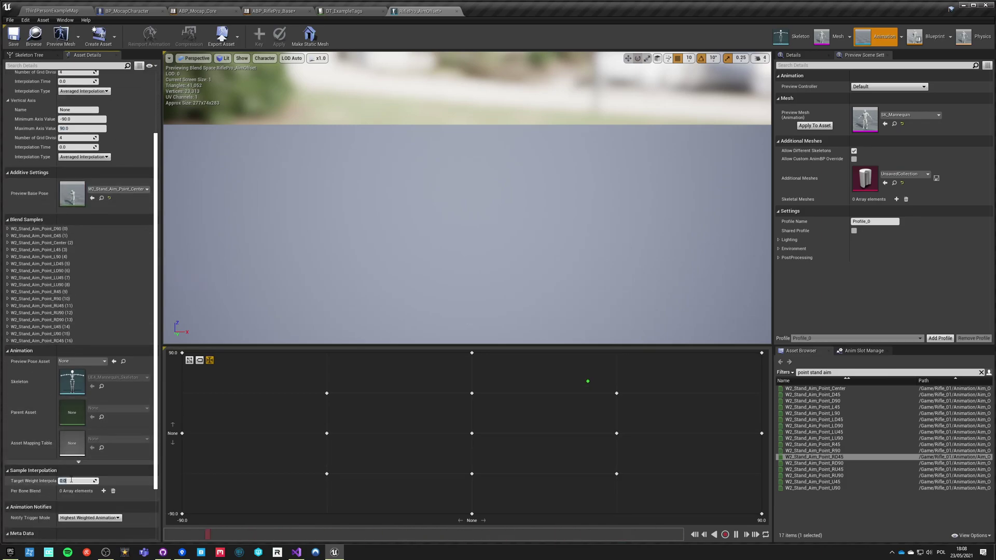
pyautogui.scroll(3, 73, 363)
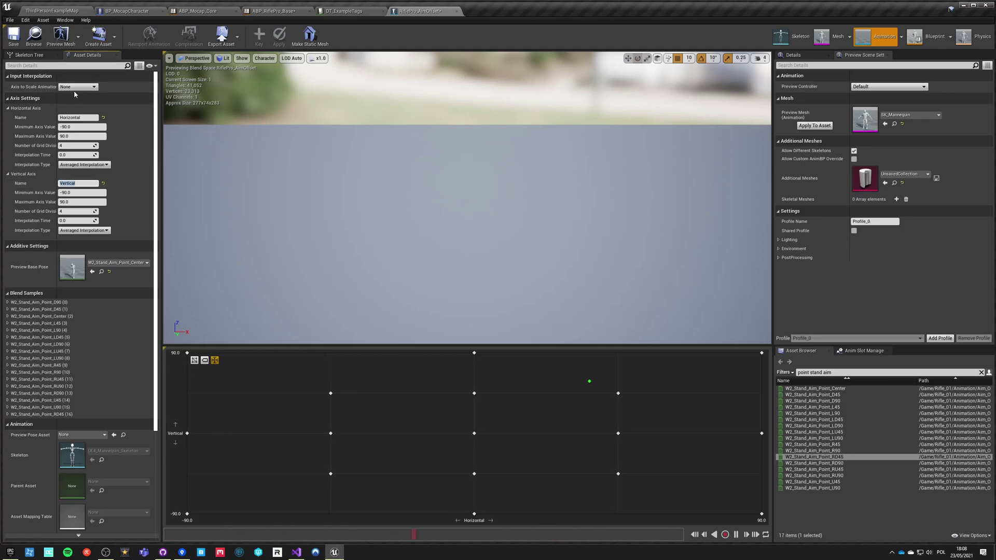
pyautogui.click(14, 34)
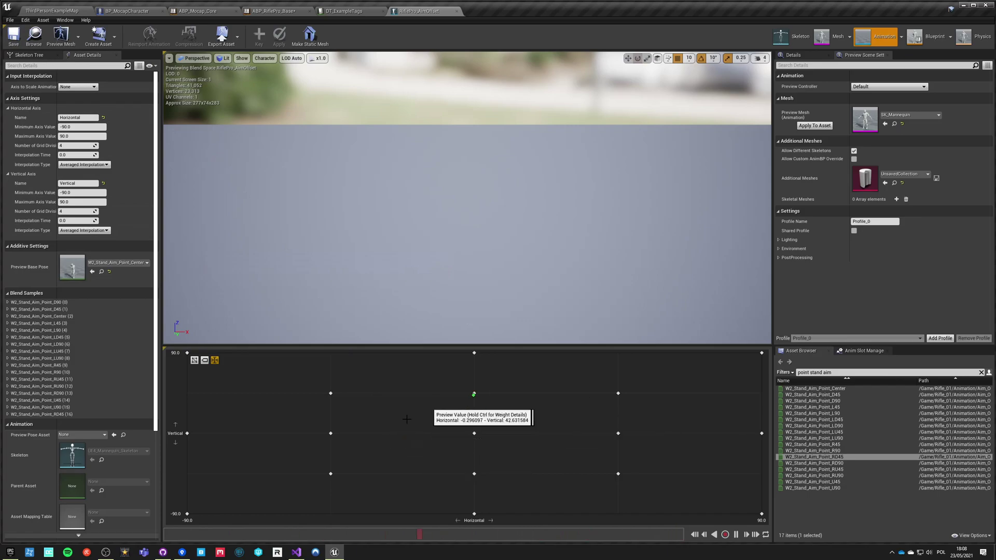
# - Check the AimOffset connections in ABP_RiflePro_Base and the exposable properties of the Linked Anim Graph node in ABP_Mocap_Core's RiflePro state
pyautogui.click(124, 11)
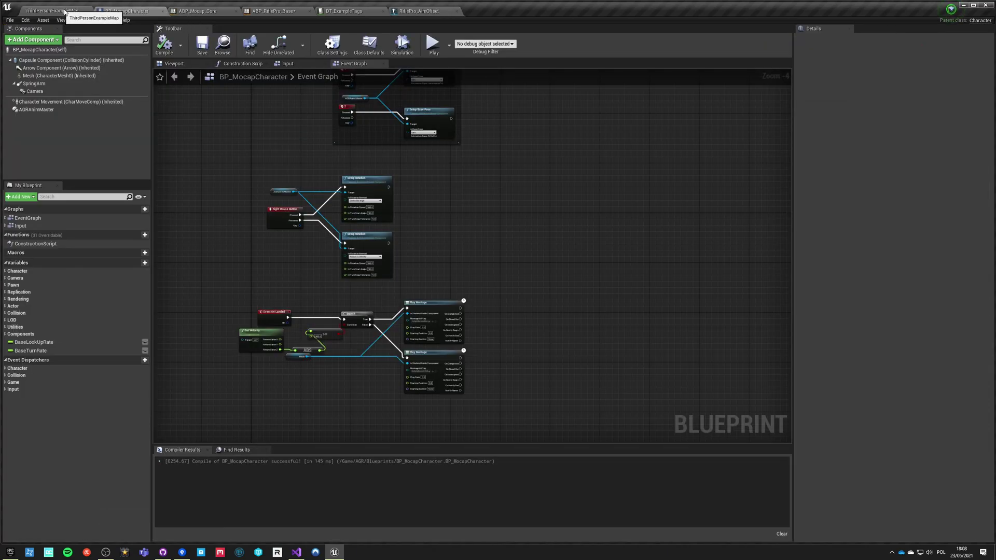
pyautogui.click(274, 11)
pyautogui.click(508, 355)
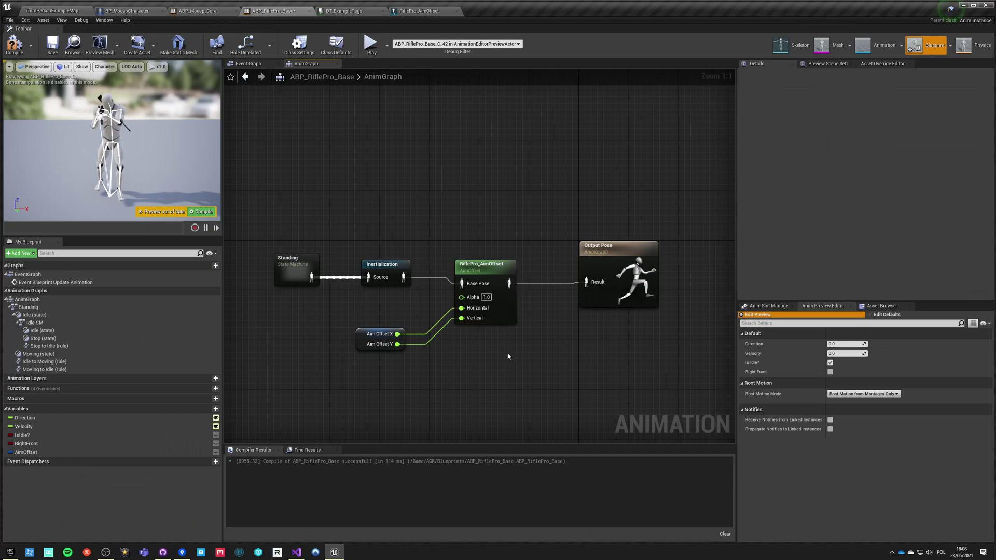
pyautogui.click(194, 13)
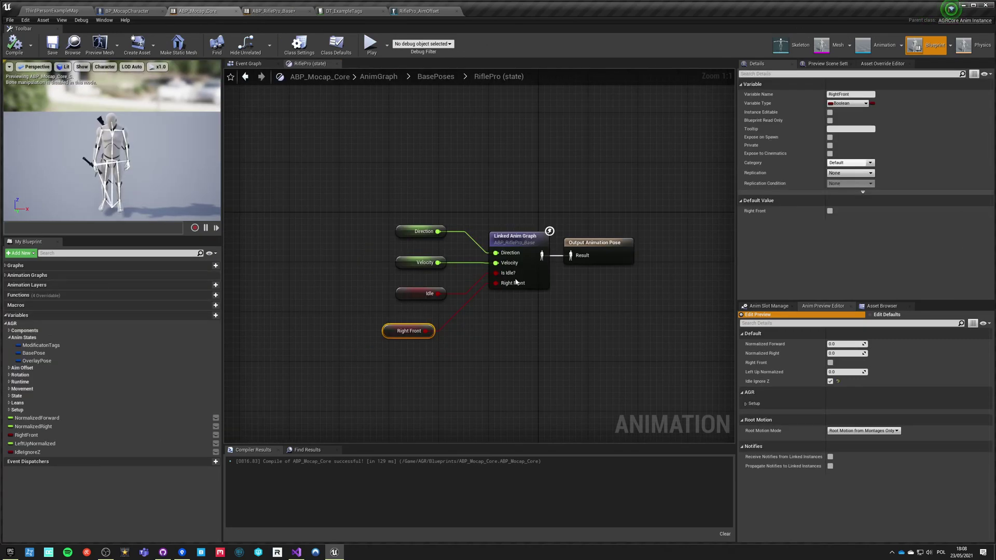
pyautogui.click(500, 284)
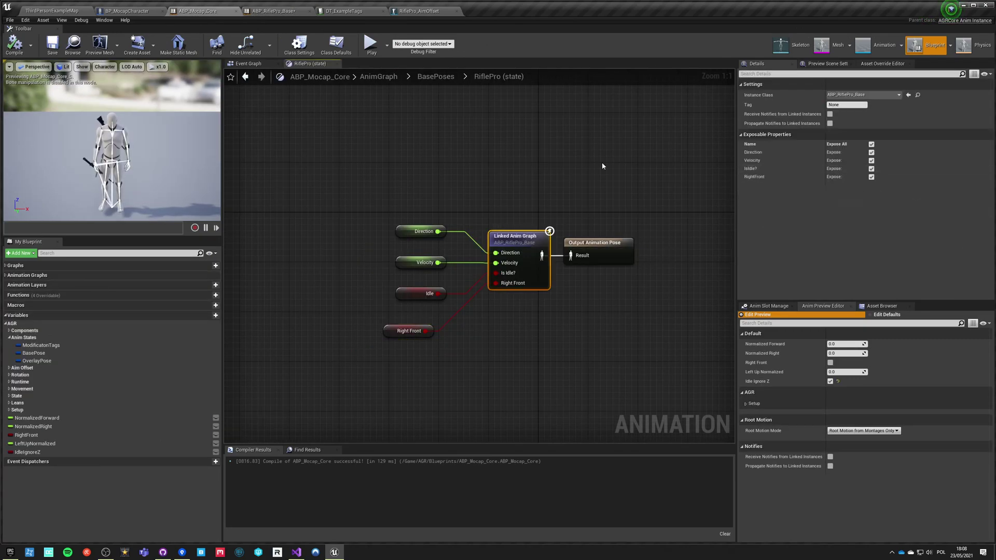
# - Compile and save ABP_RiflePro_Base, and make its variables AimOffset, RightFront and IsIdle? public
pyautogui.click(274, 11)
pyautogui.click(14, 43)
pyautogui.click(53, 45)
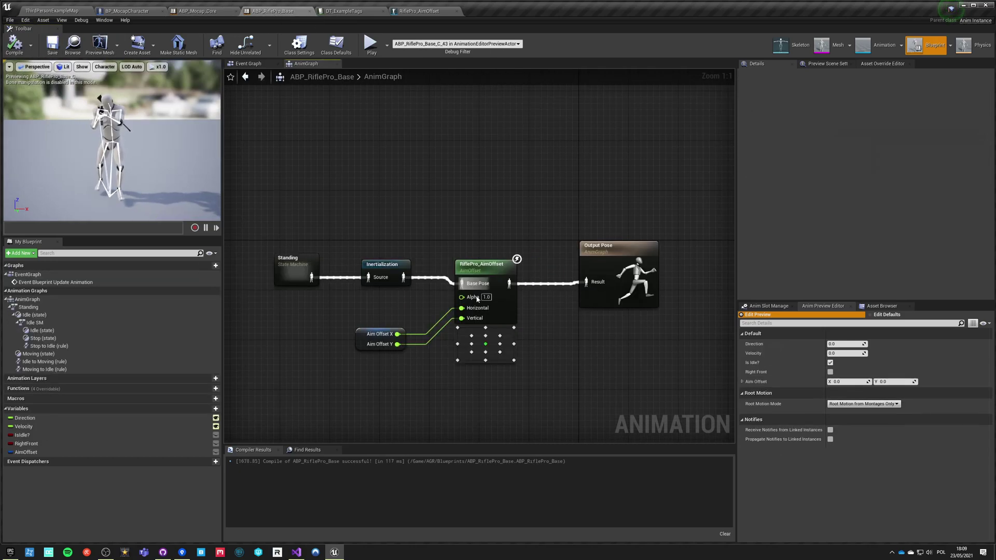
pyautogui.click(216, 452)
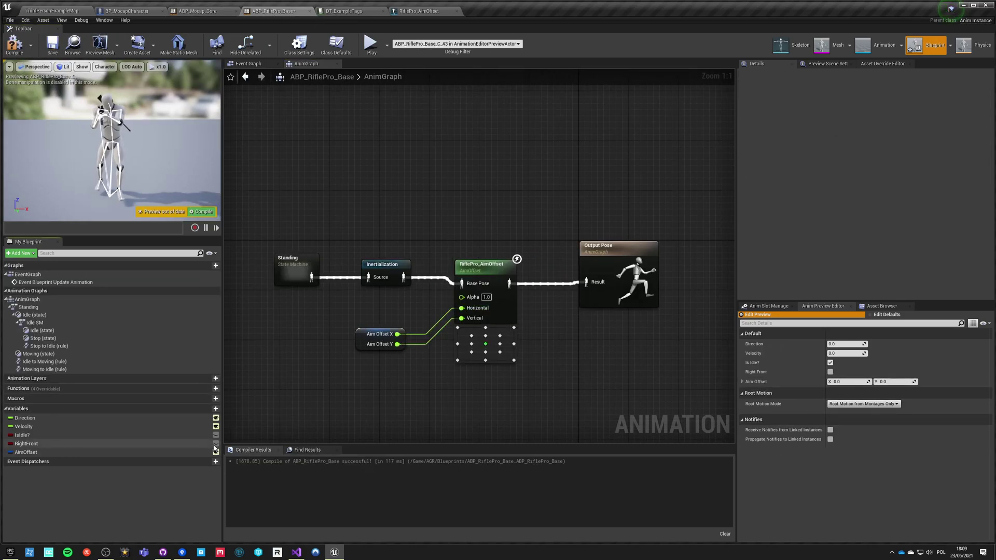
pyautogui.click(215, 444)
pyautogui.click(215, 435)
# - Expose the AimOffset property on the Linked Anim Graph node in the RiflePro state of ABP_Mocap_Core
pyautogui.click(198, 12)
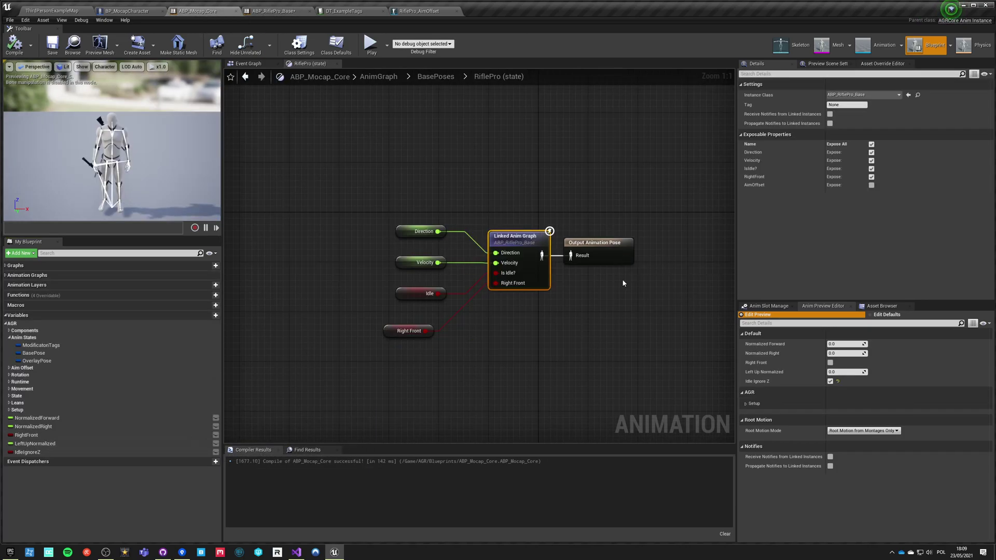
pyautogui.click(871, 186)
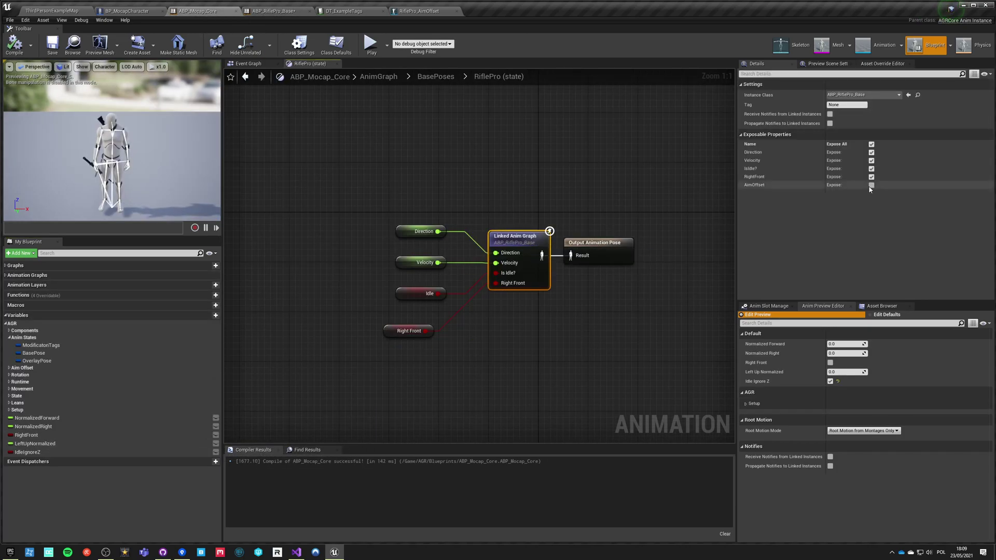
pyautogui.click(567, 383)
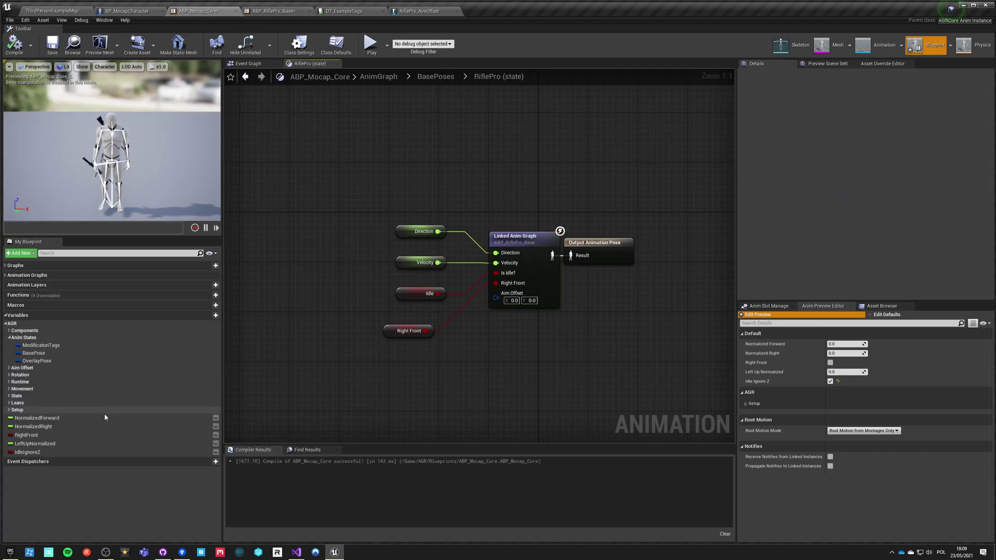
# - Connect a FinalAimOffset getter to the linked graph's Aim Offset input, and compile and save ABP_Mocap_Core
pyautogui.click(9, 367)
pyautogui.click(39, 407)
pyautogui.moveTo(39, 407); pyautogui.dragTo(430, 366)
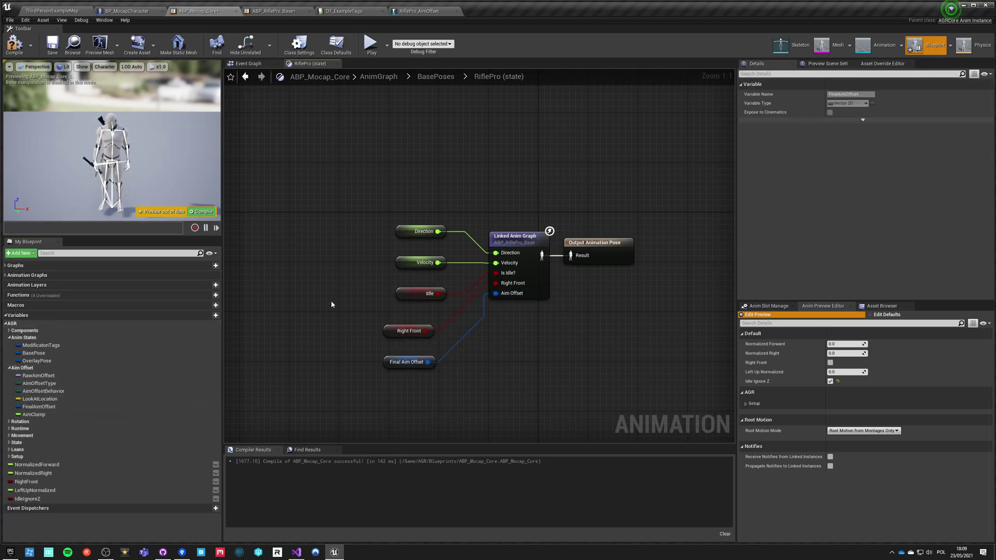
pyautogui.click(14, 45)
pyautogui.click(52, 45)
# - Play-test ThirdPersonExampleMap, moving the character and aiming around to check the rifle aim offset, and end the session
pyautogui.click(56, 11)
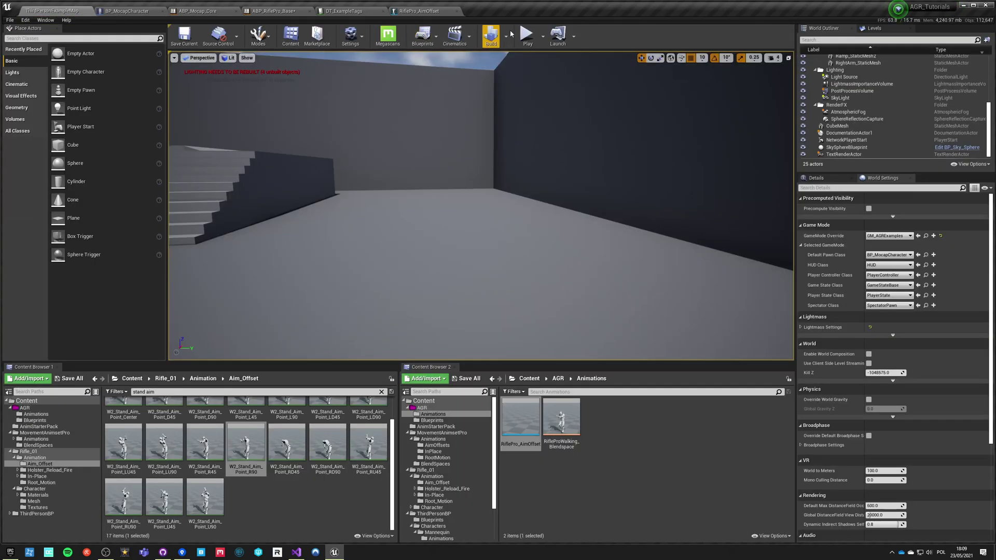
pyautogui.click(527, 35)
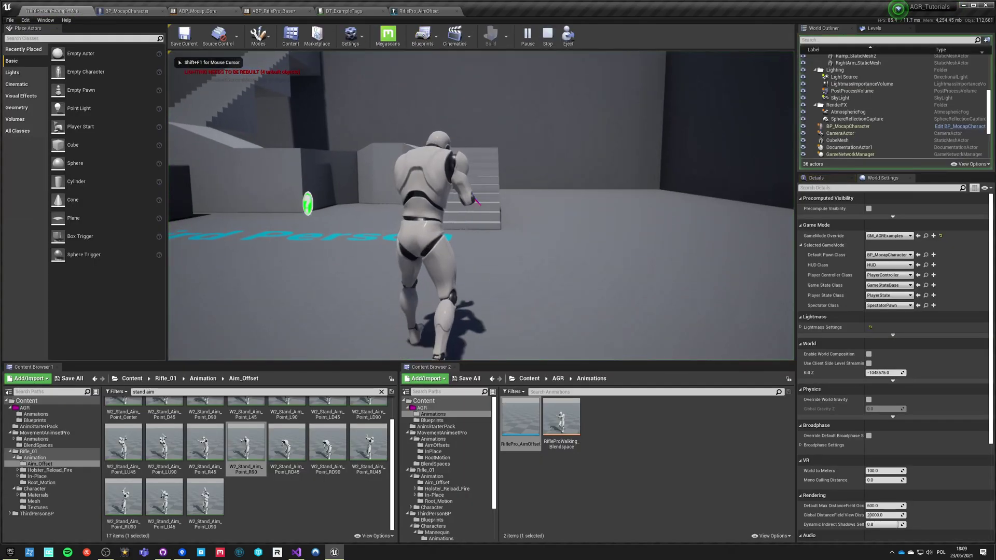
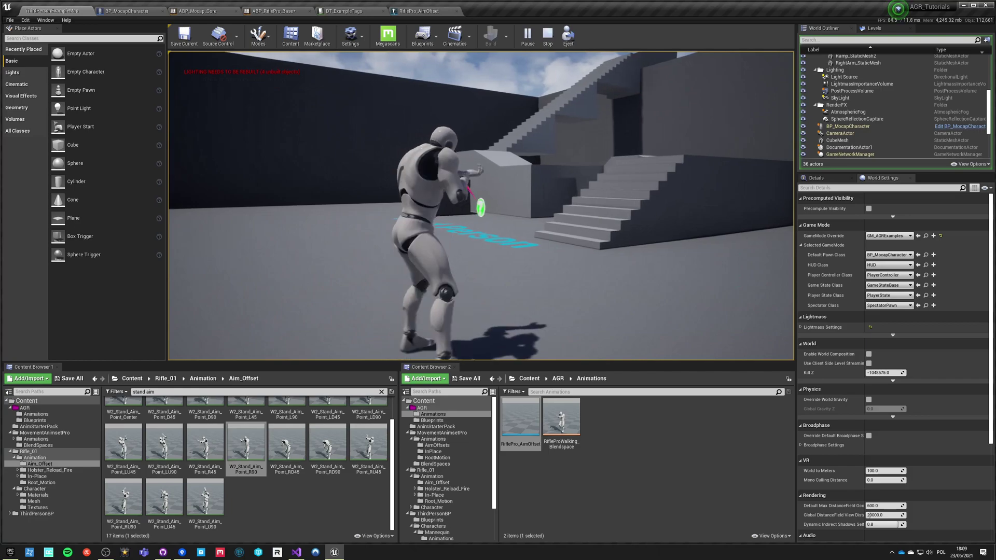
pyautogui.press('w')
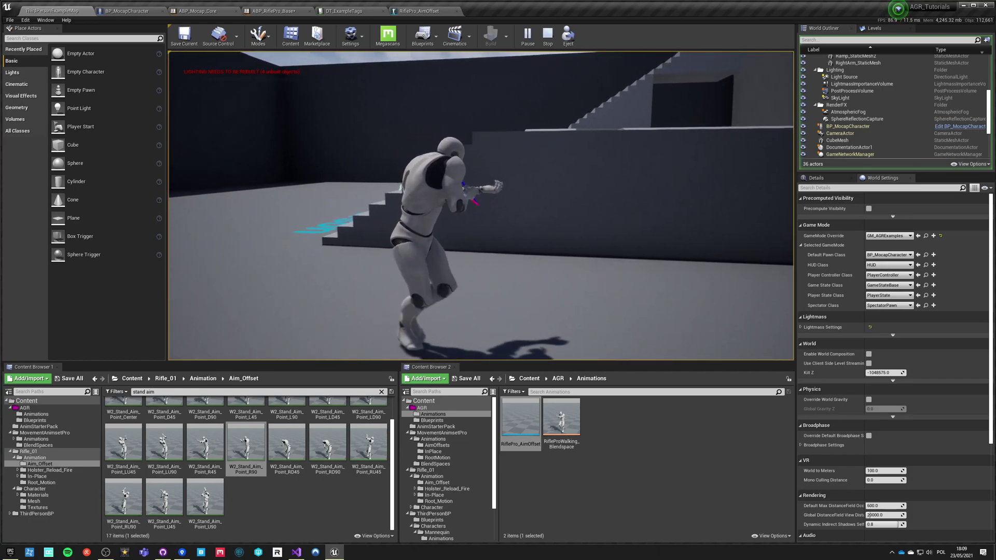
pyautogui.press('a')
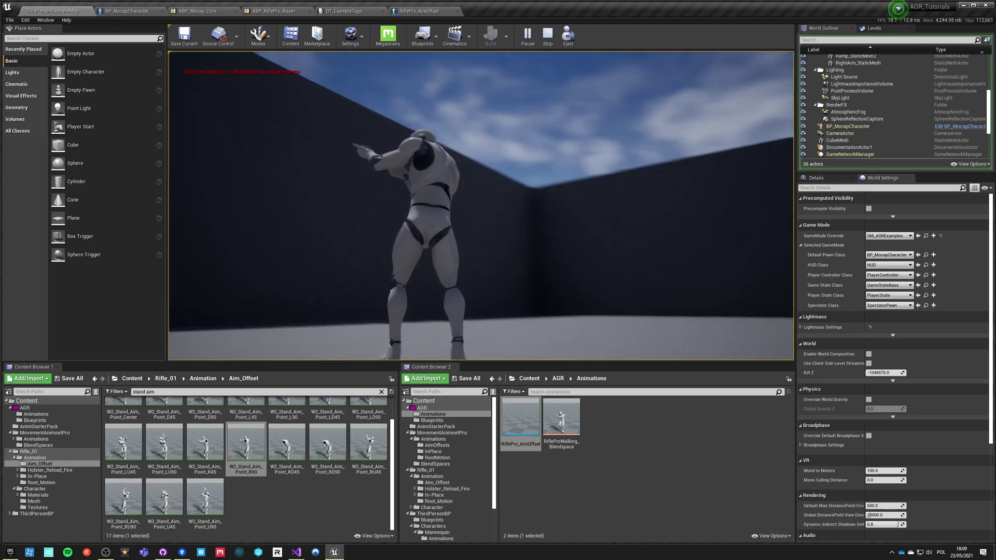
pyautogui.press('s')
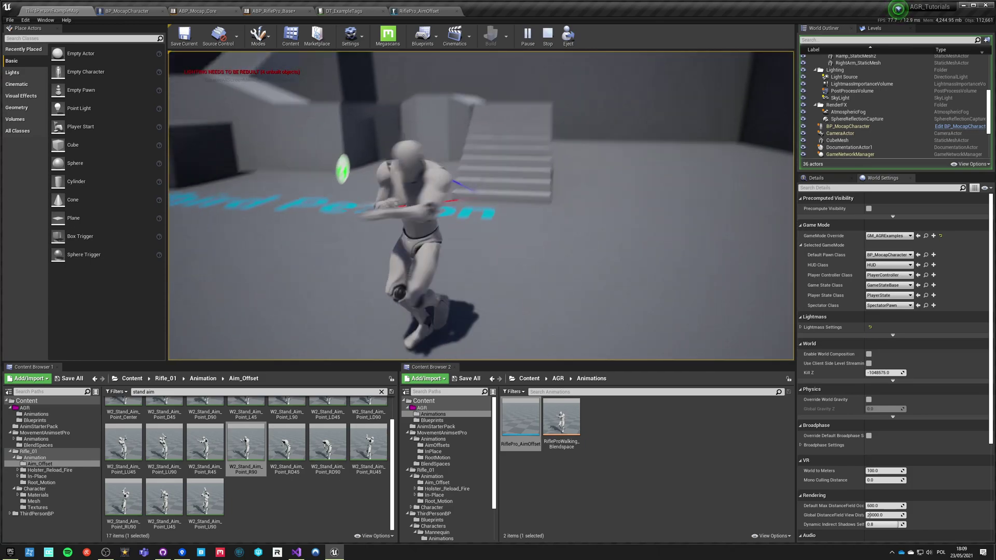
pyautogui.press('a')
pyautogui.press('w')
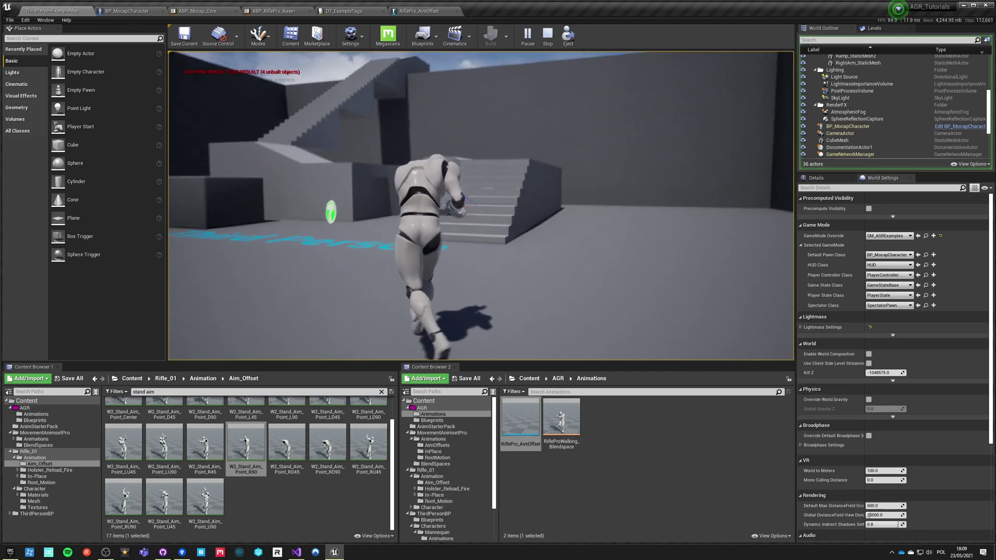
pyautogui.press('Escape')
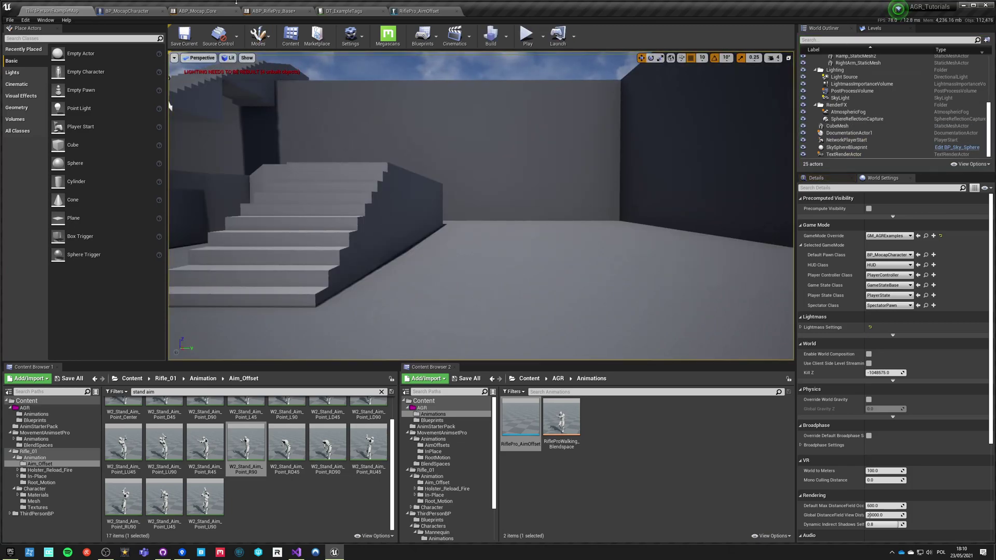
# - Examine the switch poses nodes in the event graph of BP_MocapCharacter
pyautogui.click(139, 11)
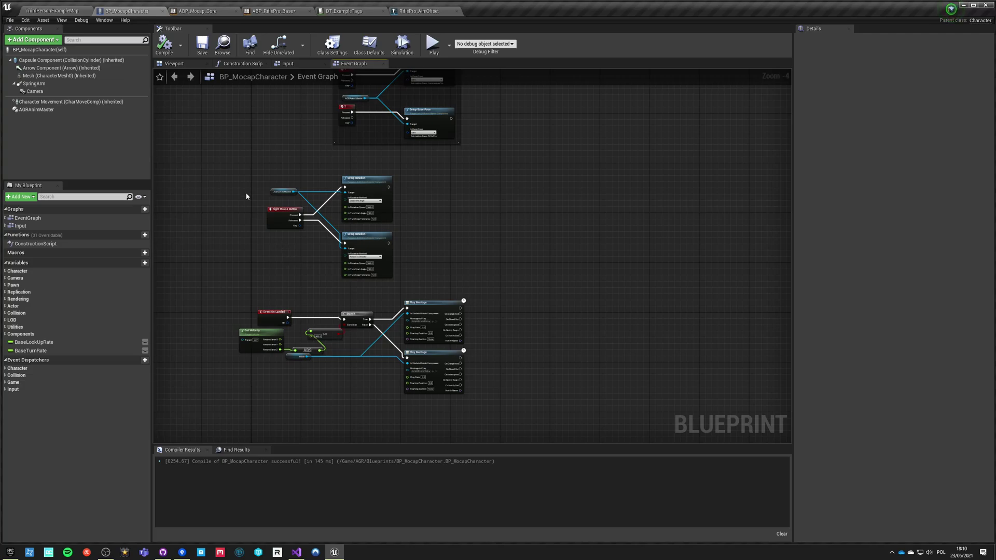
pyautogui.moveTo(239, 301); pyautogui.dragTo(469, 386)
pyautogui.moveTo(322, 294); pyautogui.dragTo(322, 280, button='right')
pyautogui.click(303, 265)
pyautogui.moveTo(275, 240); pyautogui.dragTo(181, 436, button='right')
pyautogui.scroll(4, 322, 267)
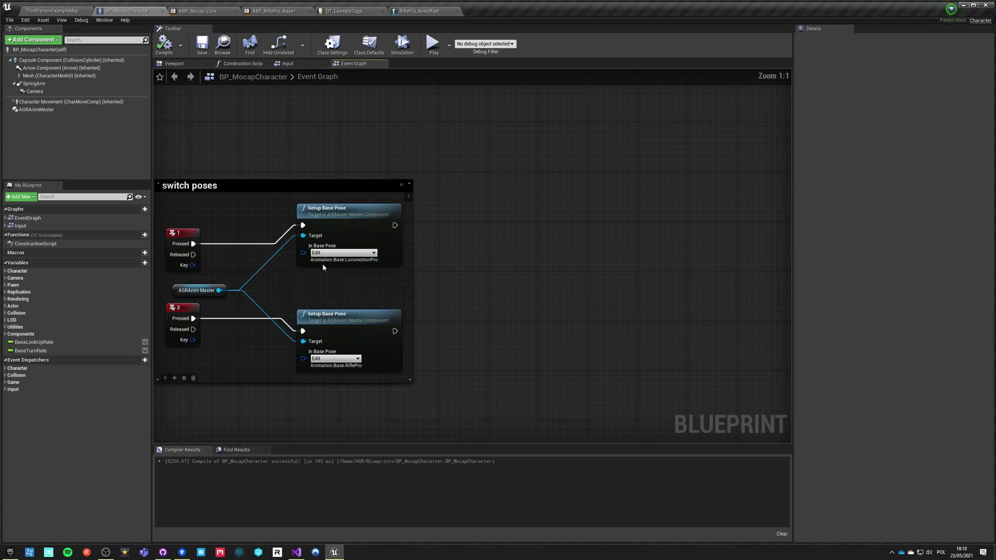
pyautogui.moveTo(323, 286); pyautogui.dragTo(267, 274, button='right')
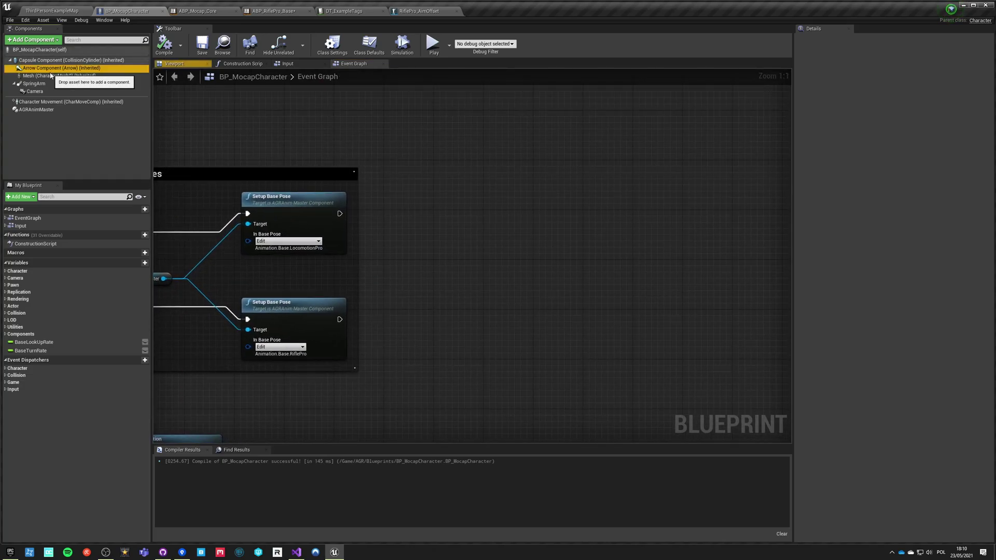
# - Add SM_M4_Rifle_01 from Rifle_01/Character/Mesh as a skeletal mesh component under the character Mesh in BP_MocapCharacter
pyautogui.click(46, 75)
pyautogui.click(51, 11)
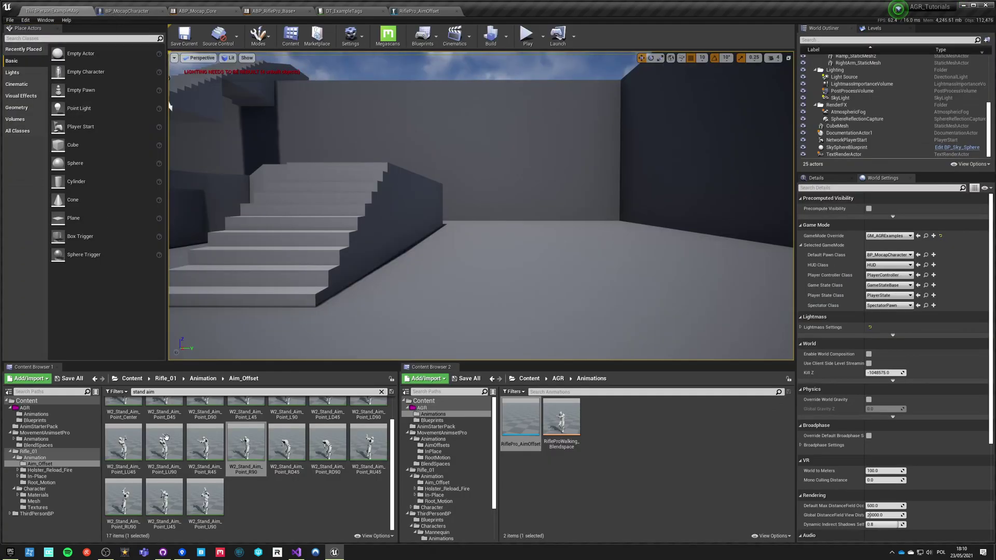
pyautogui.click(166, 378)
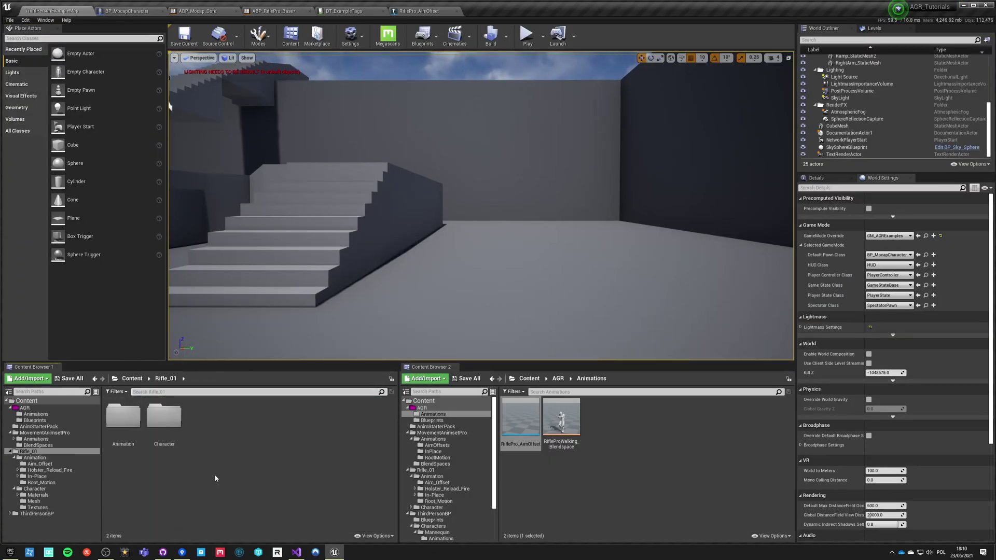
pyautogui.doubleClick(152, 425)
pyautogui.doubleClick(162, 423)
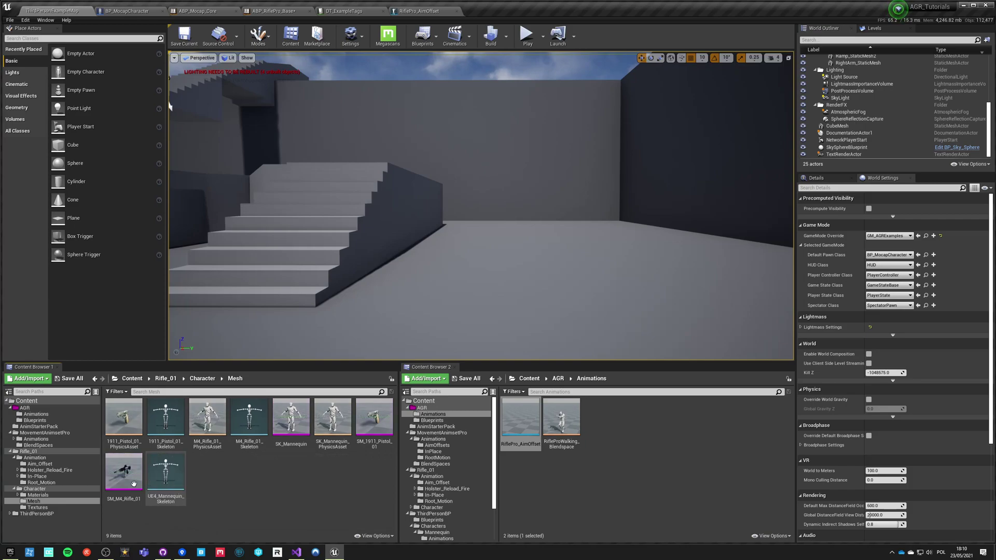
pyautogui.click(127, 11)
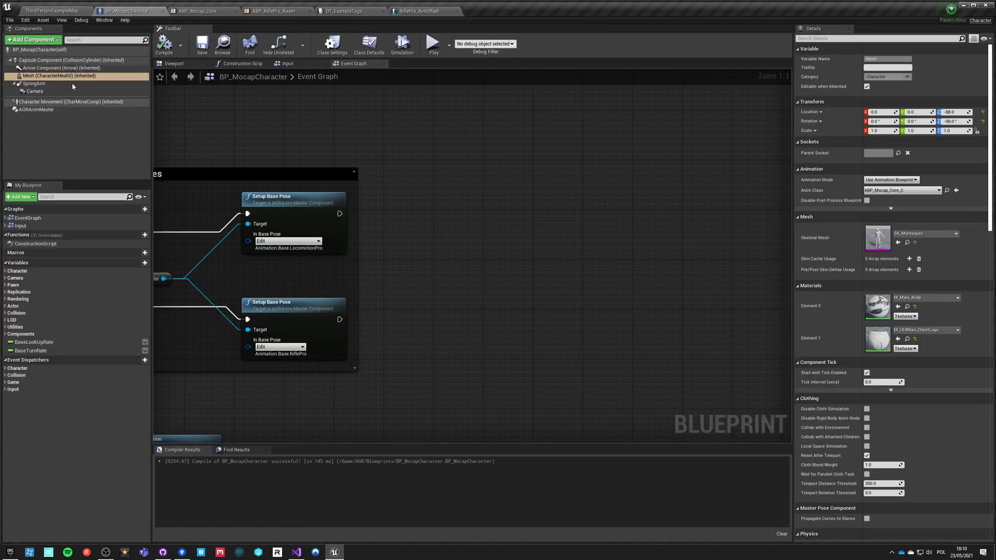
pyautogui.click(35, 40)
pyautogui.click(33, 140)
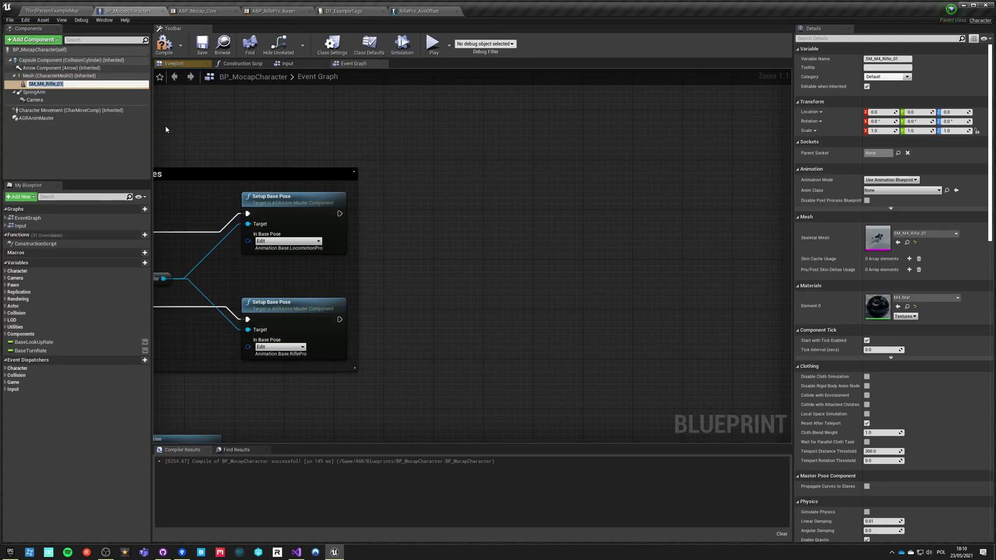
# - Attach the rifle component to the ik_hand_gunSocket parent socket, and compile and save BP_MocapCharacter
pyautogui.click(897, 153)
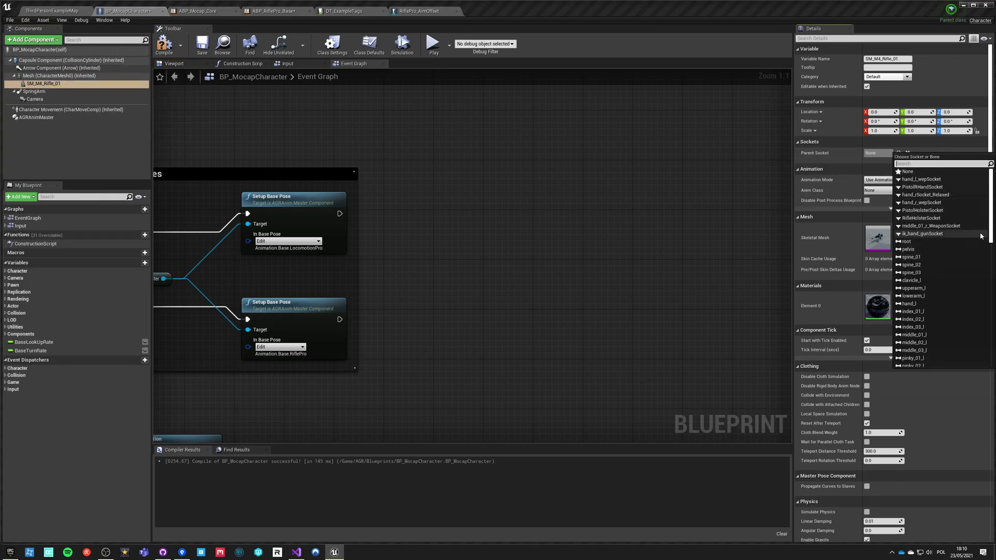
pyautogui.click(919, 234)
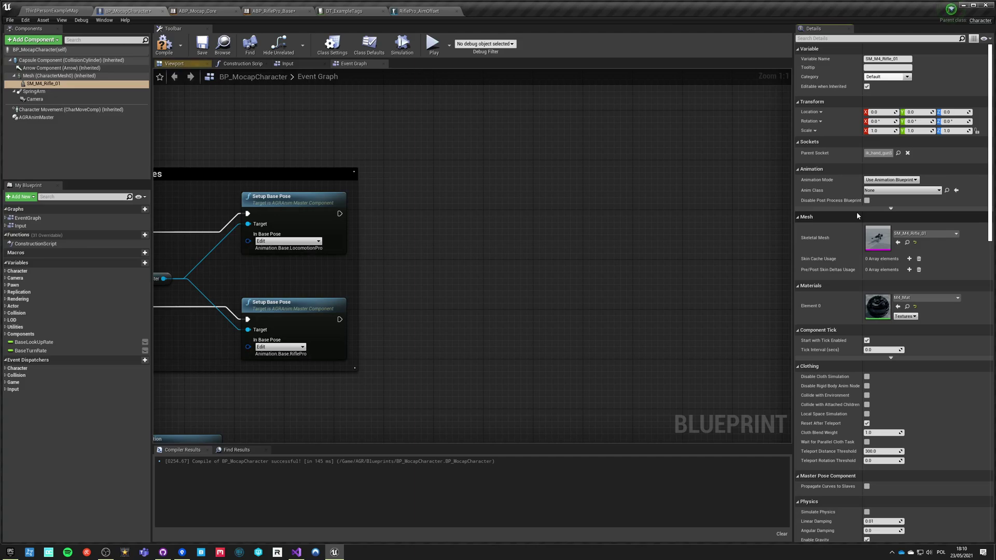
pyautogui.click(157, 46)
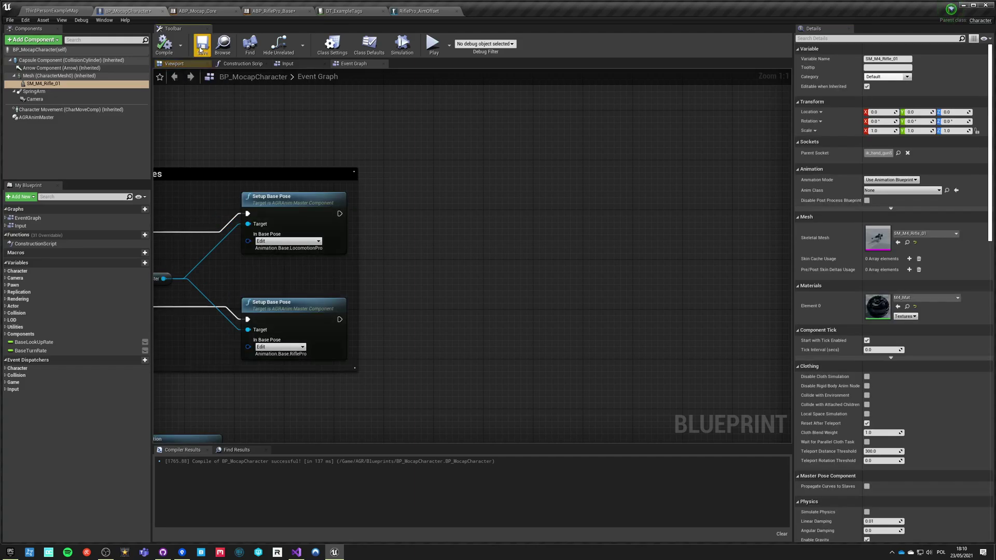
# - Play-test ThirdPersonExampleMap, running and aiming around with the M4 rifle attached to the character
pyautogui.click(69, 12)
pyautogui.click(527, 37)
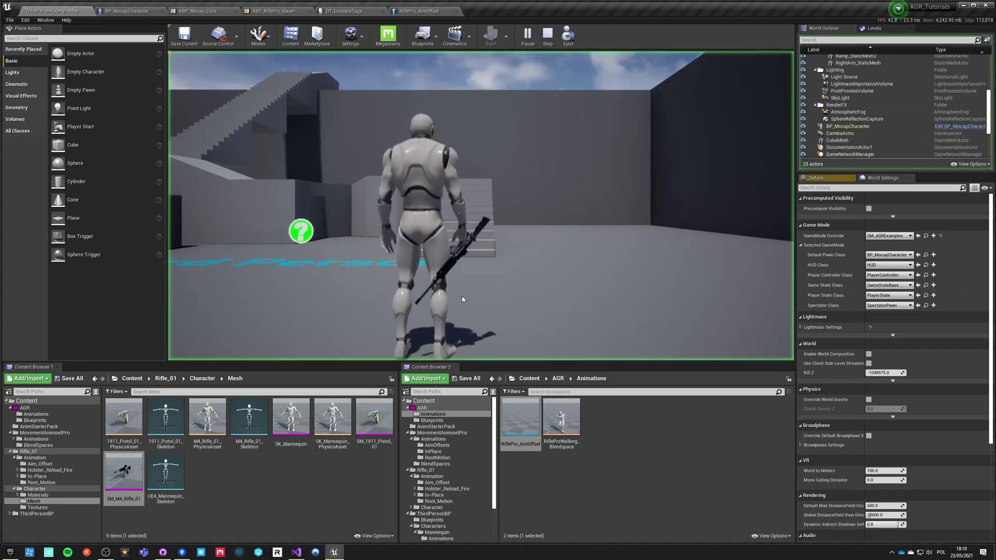
pyautogui.press('w')
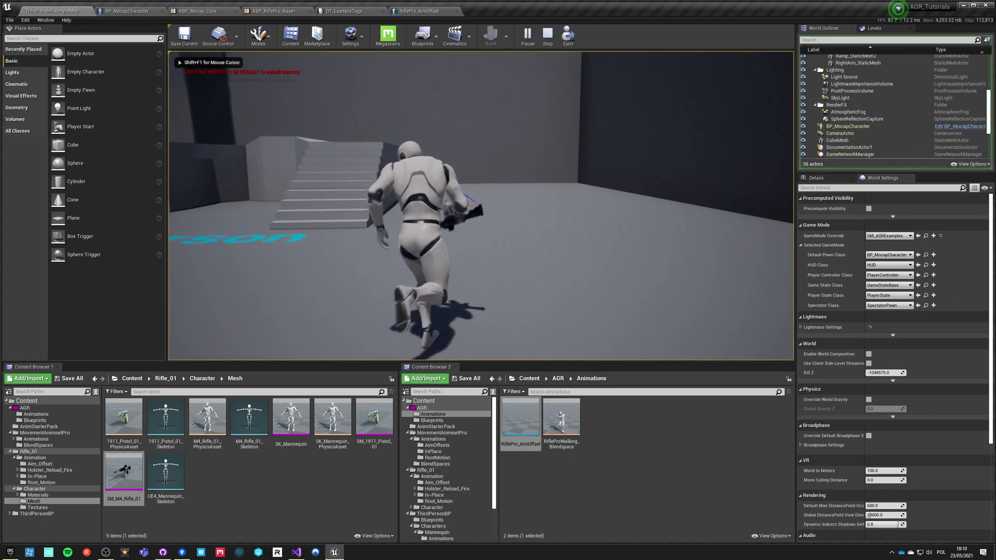
pyautogui.press('w')
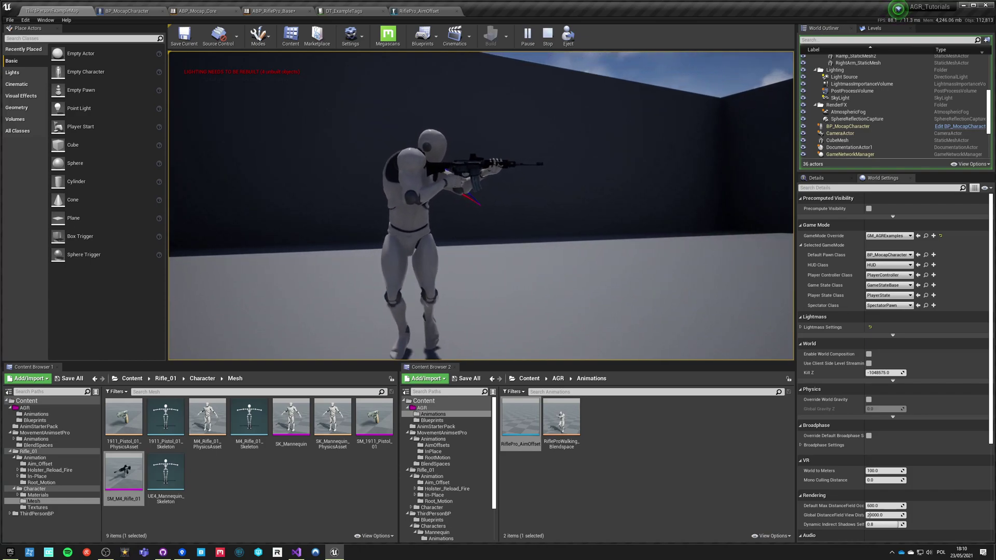
pyautogui.press('w')
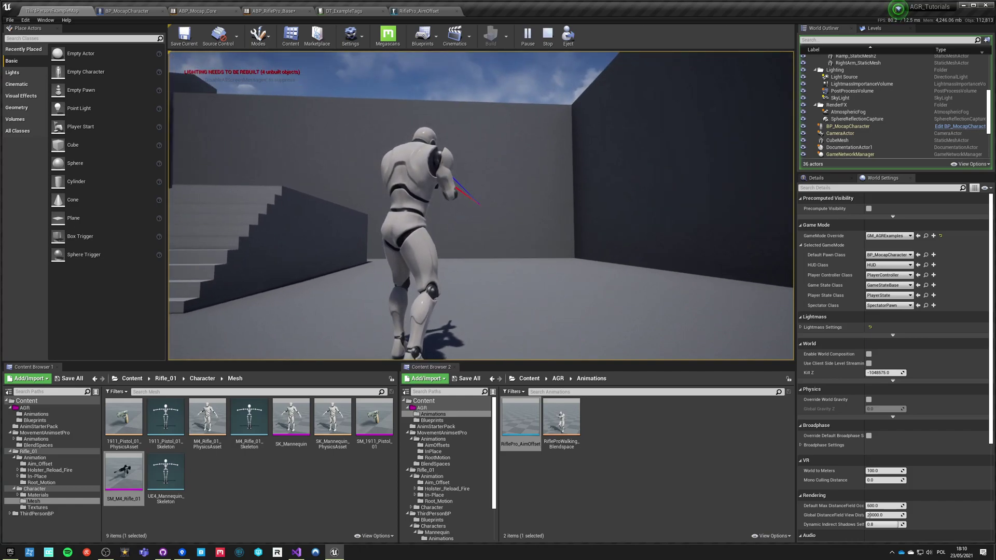
# - Eject from the character, examine the aiming pose and rifle from outside with the free camera, and end the session
pyautogui.press('F8')
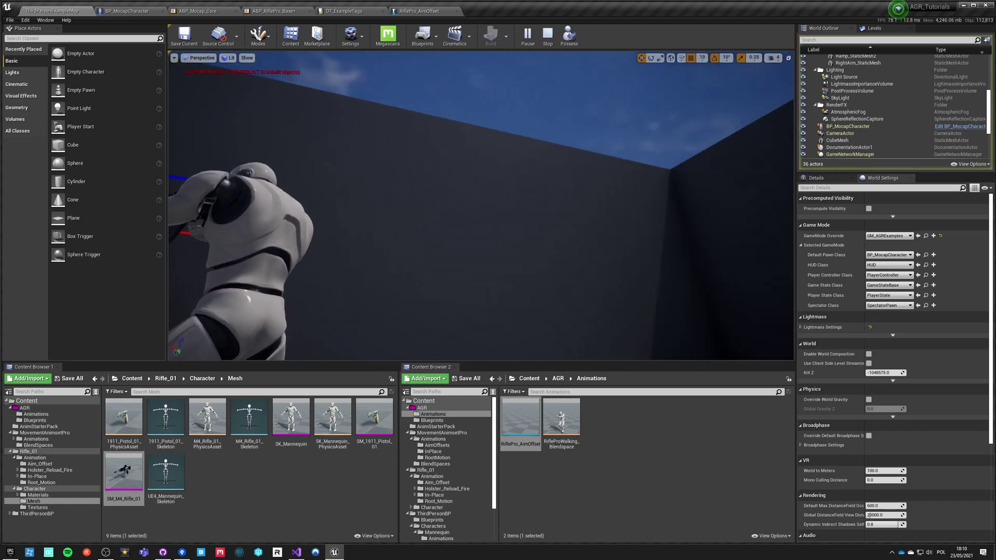
pyautogui.moveTo(481, 206); pyautogui.dragTo(659, 233, button='right')
pyautogui.press('s')
pyautogui.press('w')
pyautogui.press('a')
pyautogui.press('s')
pyautogui.moveTo(313, 211); pyautogui.dragTo(282, 197, button='right')
pyautogui.press('d')
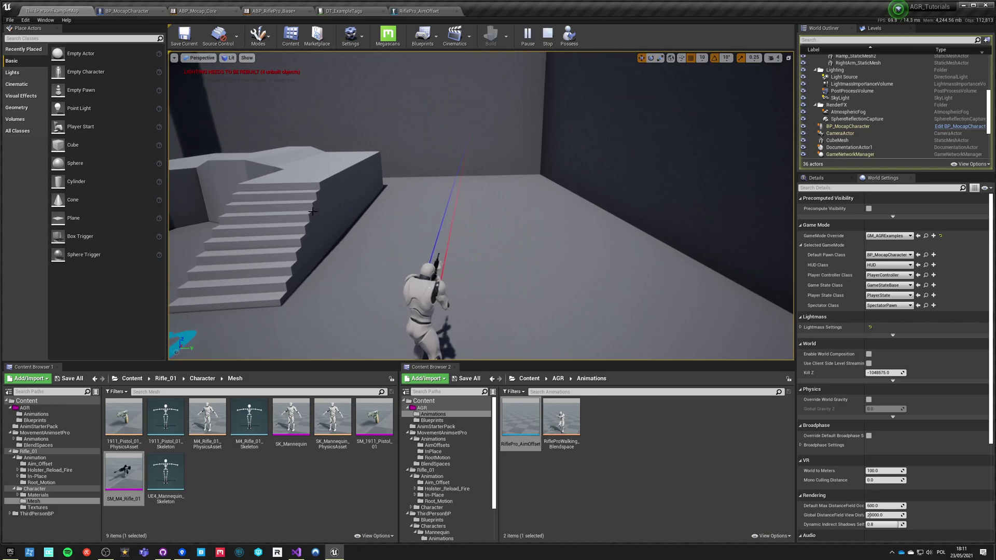
pyautogui.press('Escape')
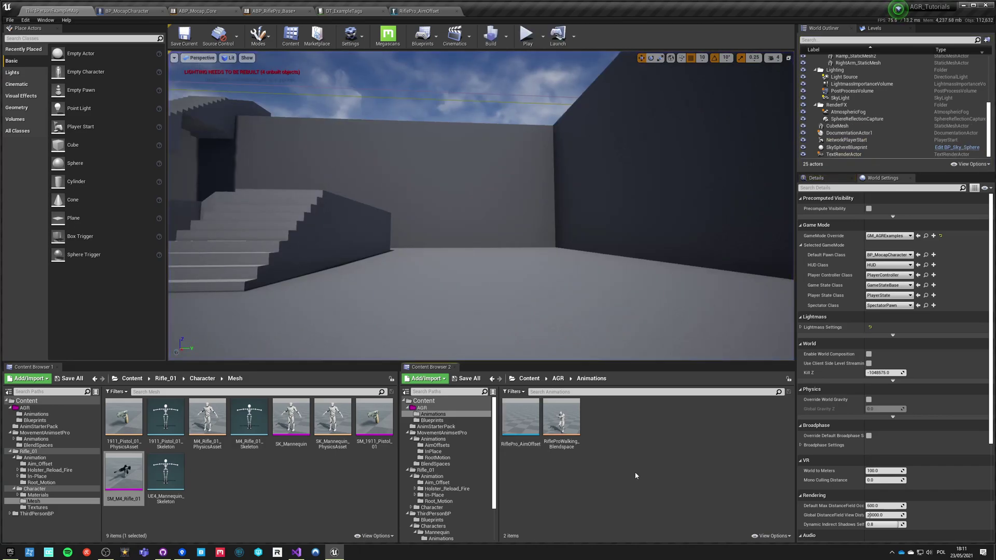
# - Move the Right Mouse Button rotation nodes aside in BP_MocapCharacter's event graph and wrap them in a comment titled "aiming"
pyautogui.click(125, 11)
pyautogui.moveTo(402, 245); pyautogui.dragTo(571, 231, button='right')
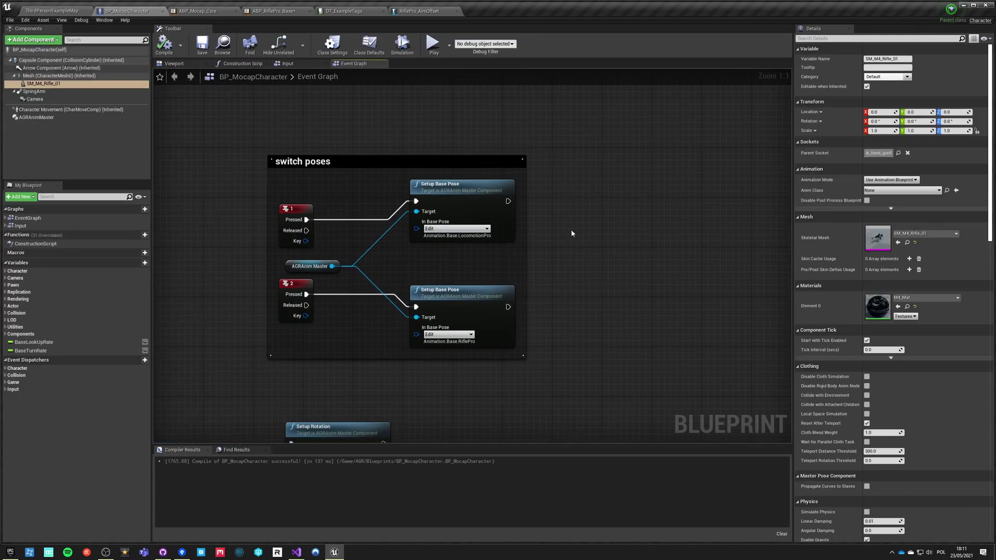
pyautogui.scroll(-5, 473, 266)
pyautogui.moveTo(361, 308); pyautogui.dragTo(315, 236, button='right')
pyautogui.moveTo(383, 300); pyautogui.dragTo(384, 300)
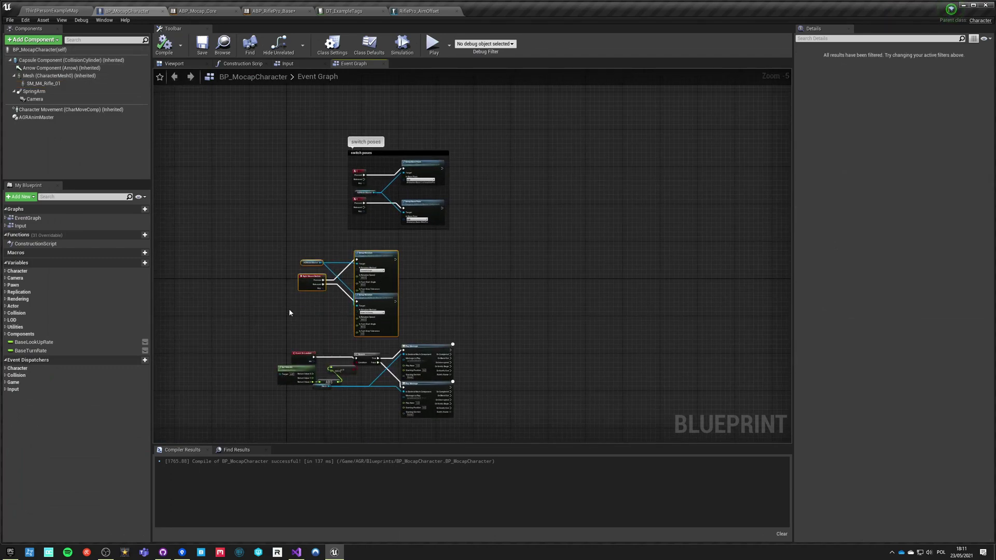
pyautogui.moveTo(312, 286); pyautogui.dragTo(184, 286)
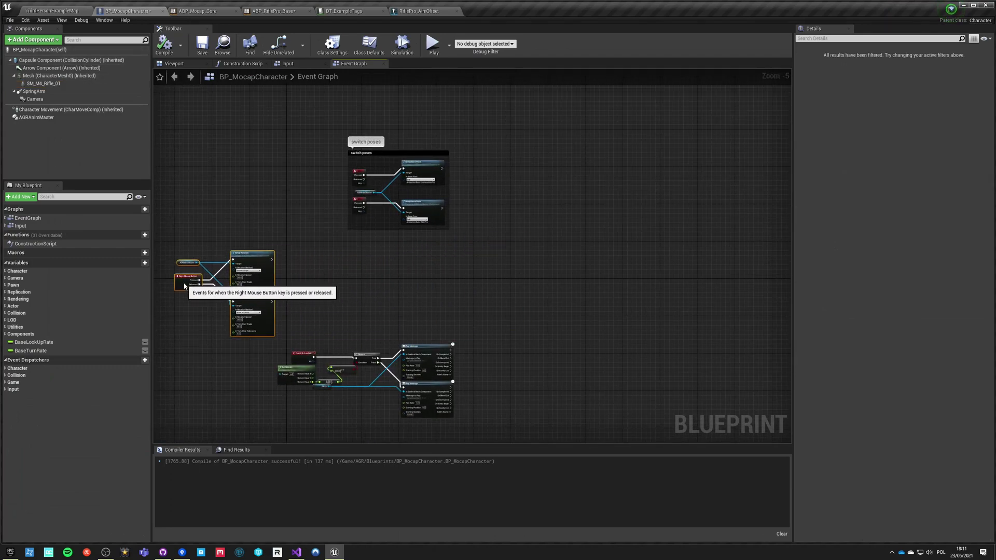
pyautogui.press('c')
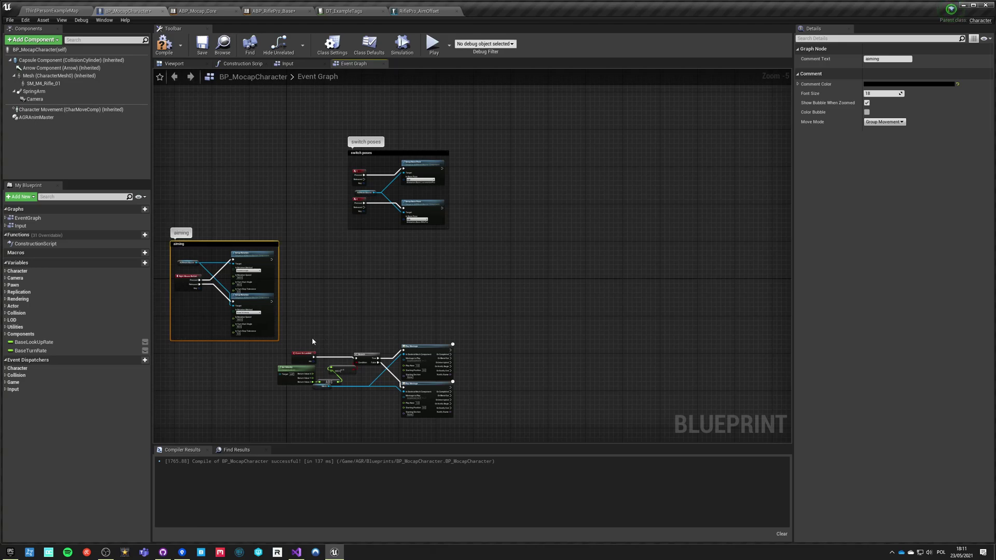
# - Wrap the landing event nodes in a comment titled "landing" and compile BP_MocapCharacter
pyautogui.press('c')
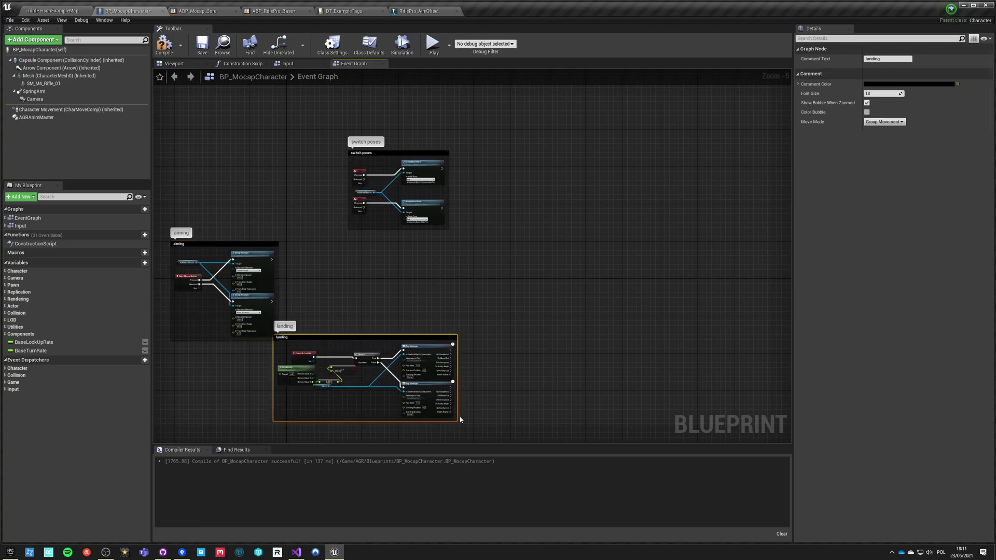
pyautogui.click(346, 295)
pyautogui.scroll(5, 407, 204)
pyautogui.moveTo(357, 176); pyautogui.dragTo(338, 209, button='right')
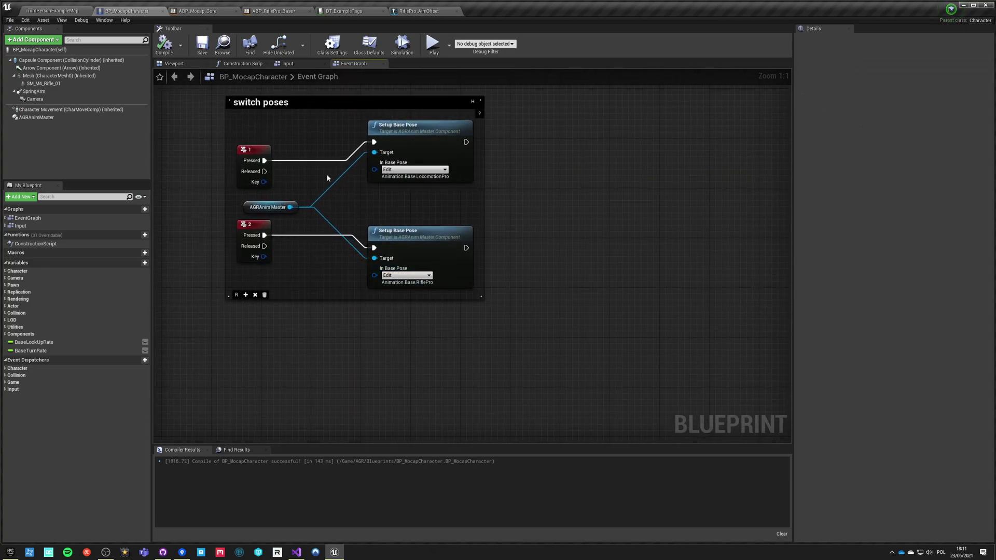
# - Play-test the map again, checking how the hands hold the rifle while moving and aiming, and end the session
pyautogui.click(45, 12)
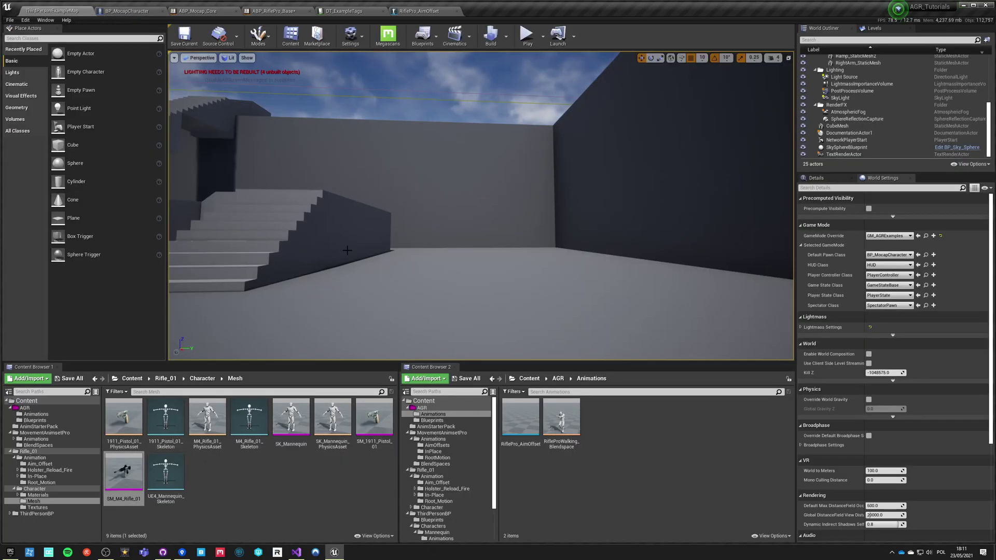
pyautogui.hotkey('alt', 'p')
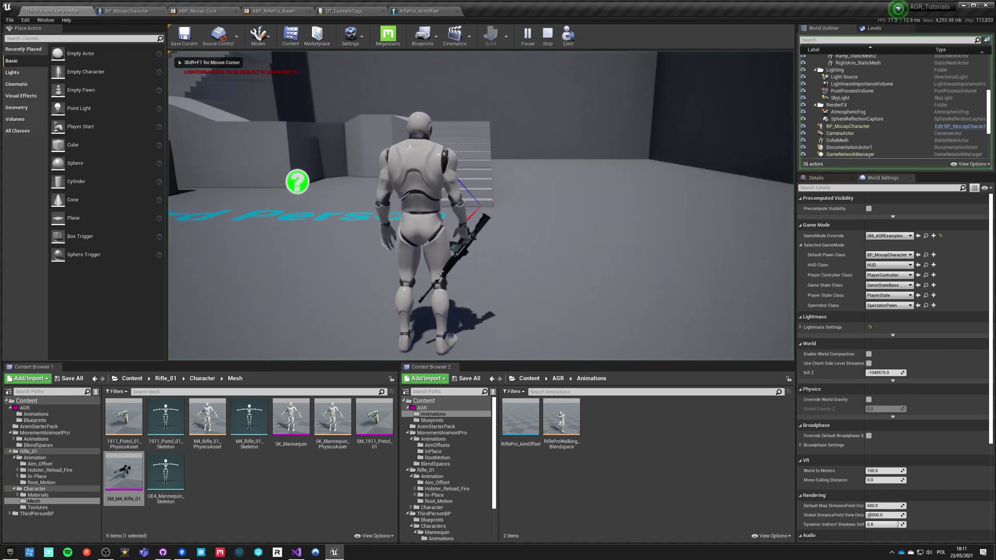
pyautogui.press('w')
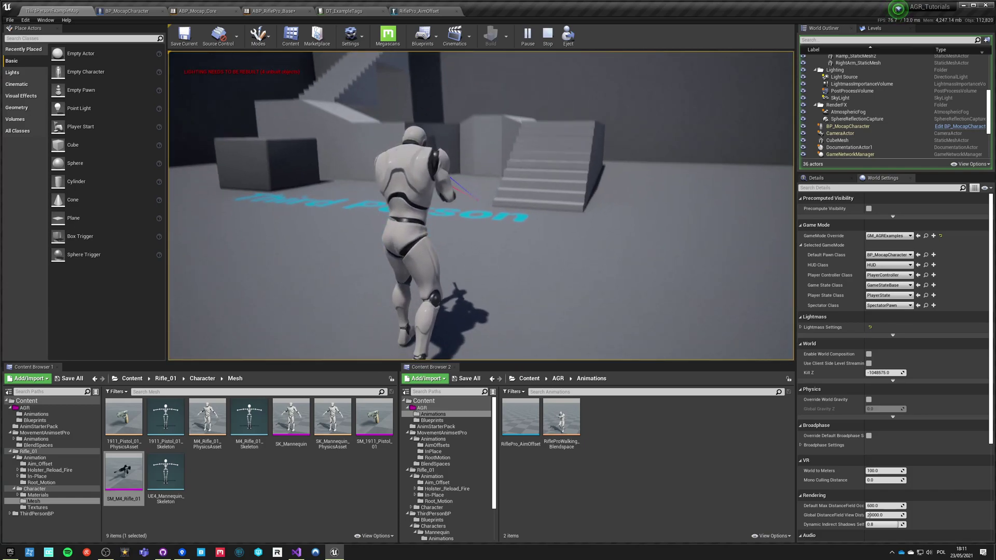
pyautogui.press('Escape')
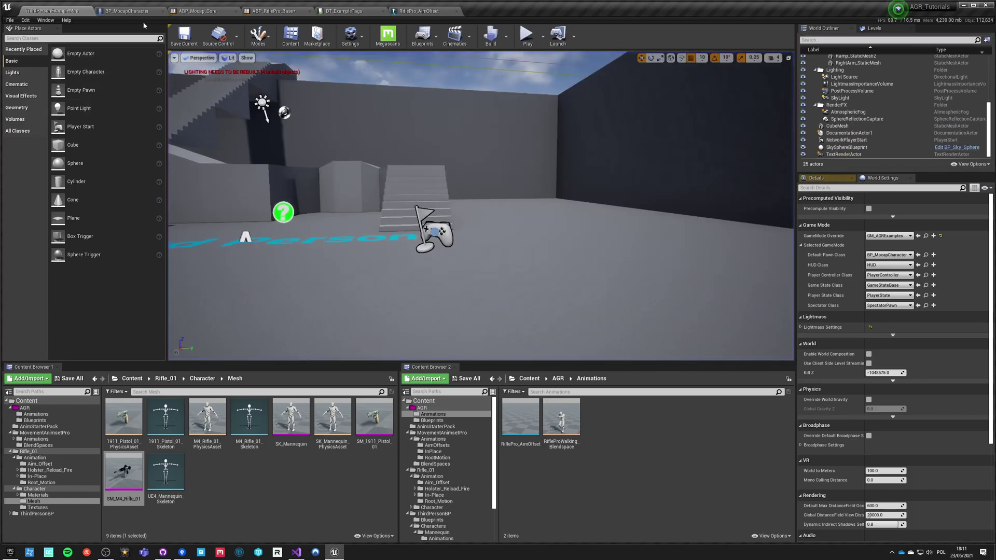
# - In the AnimGraph of ABP_RiflePro_Base, move the Output Pose node farther from RiflePro_AimOffset to make room
pyautogui.click(274, 11)
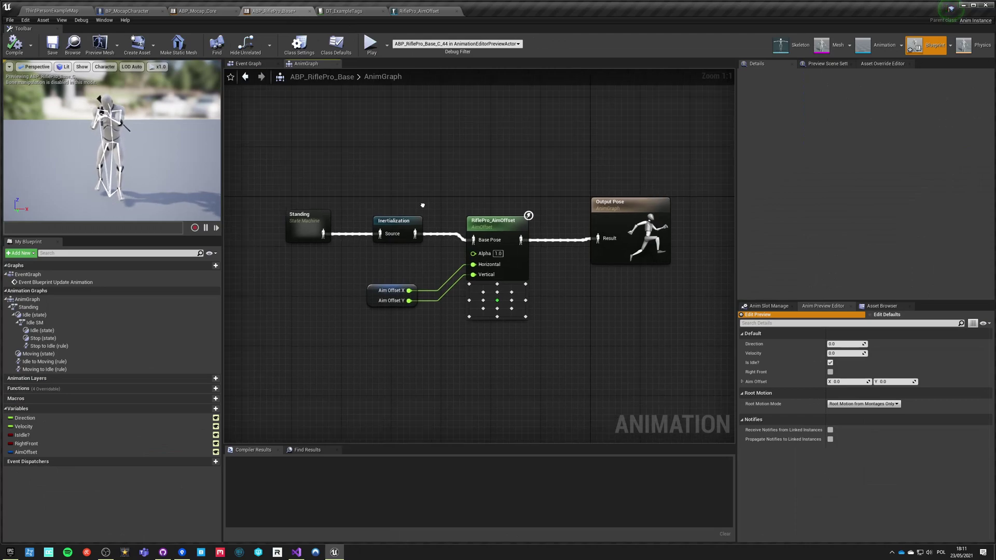
pyautogui.moveTo(534, 196); pyautogui.dragTo(350, 230, button='right')
pyautogui.moveTo(446, 195); pyautogui.dragTo(620, 201)
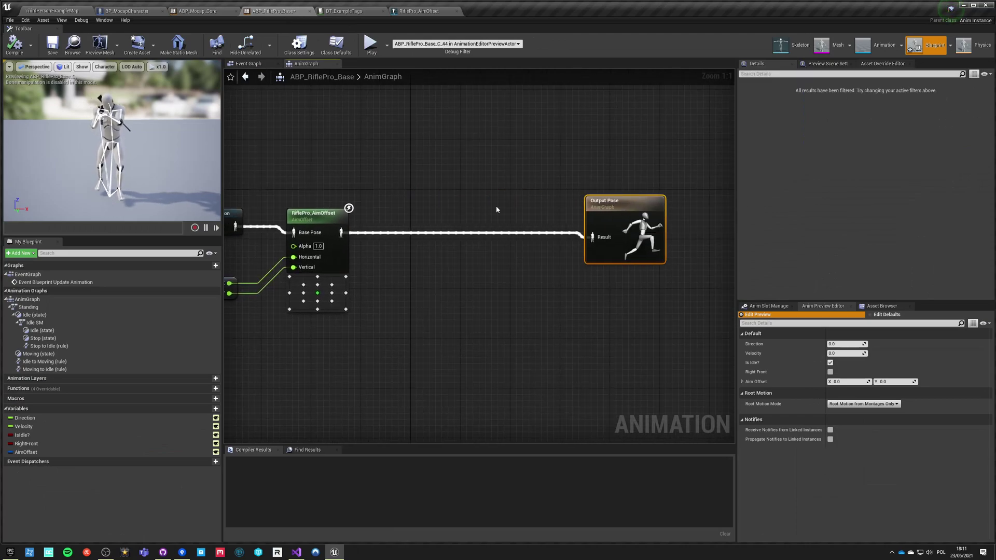
pyautogui.click(495, 209)
pyautogui.moveTo(341, 232); pyautogui.dragTo(408, 253)
pyautogui.write('hands')
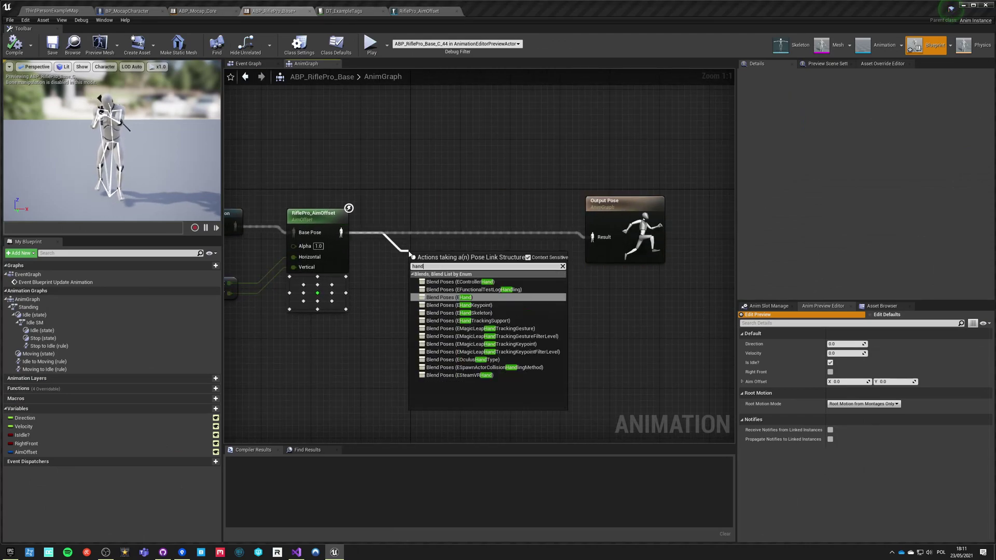
pyautogui.click(490, 231)
# - Add a Hand IK Retargeting node to the AnimGraph between RiflePro_AimOffset and Output Pose
pyautogui.rightClick(467, 191)
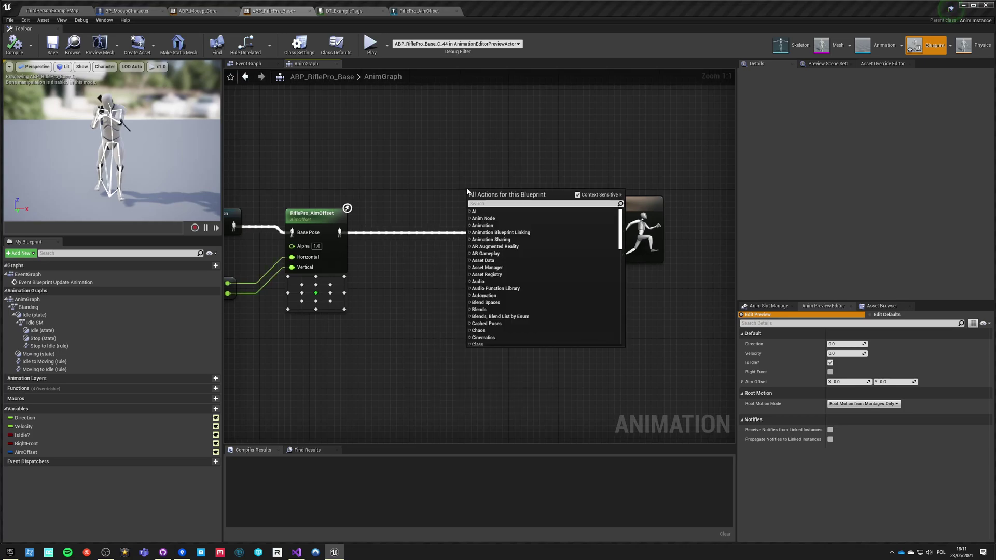
pyautogui.write('hands i')
pyautogui.press('BackSpace')
pyautogui.press('BackSpace')
pyautogui.press('BackSpace')
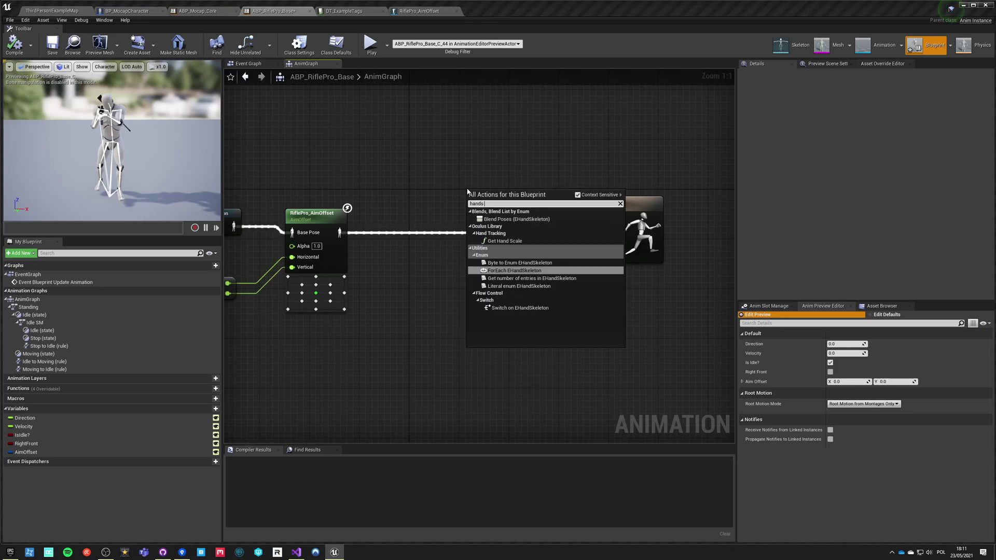
pyautogui.write('i')
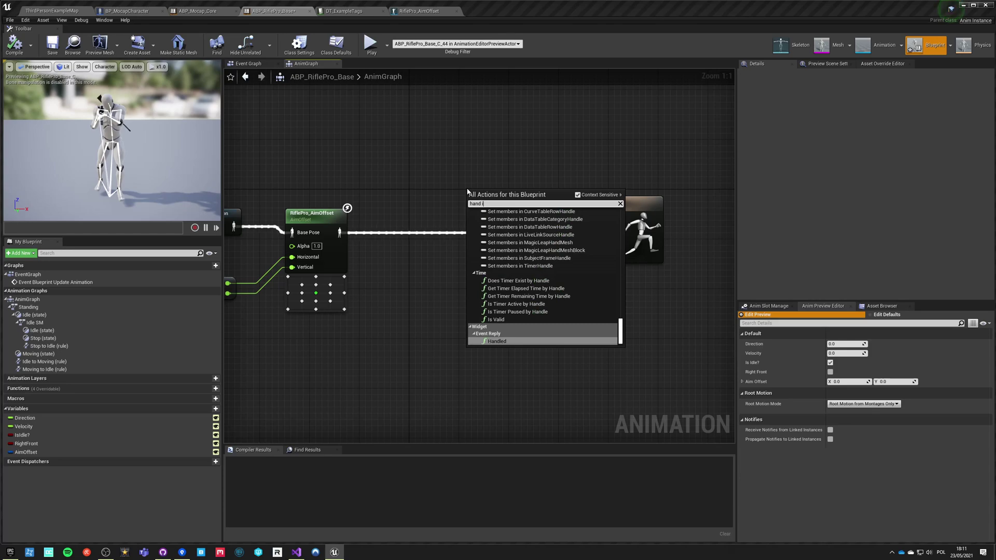
pyautogui.write('k')
pyautogui.press('Return')
# - Wire Hand IK Retargeting between RiflePro_AimOffset and Output Pose through Local To Component and Component To Local conversions, and arrange the nodes
pyautogui.moveTo(499, 195); pyautogui.dragTo(473, 284)
pyautogui.moveTo(364, 223); pyautogui.dragTo(397, 248)
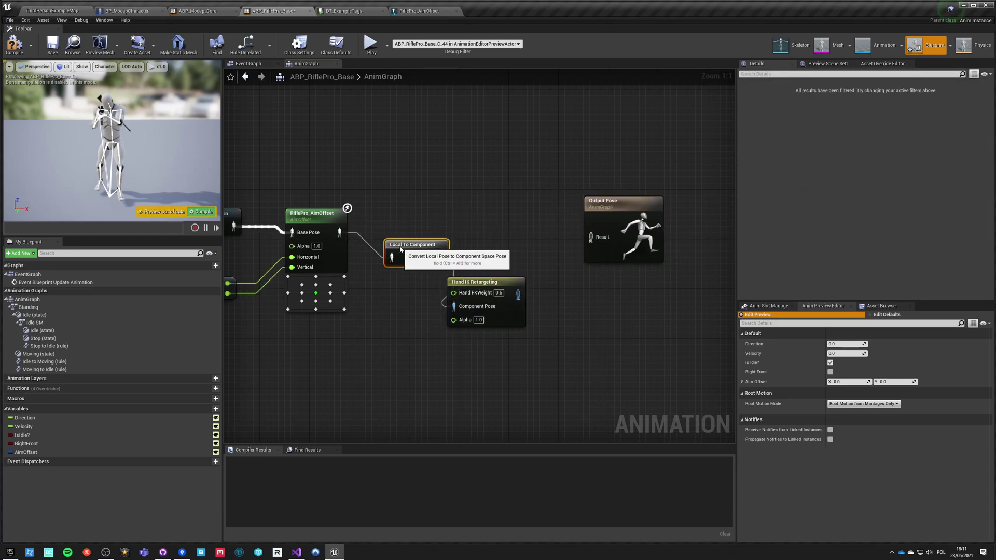
pyautogui.moveTo(612, 236); pyautogui.dragTo(603, 237)
pyautogui.moveTo(621, 214); pyautogui.dragTo(659, 228)
pyautogui.click(488, 237)
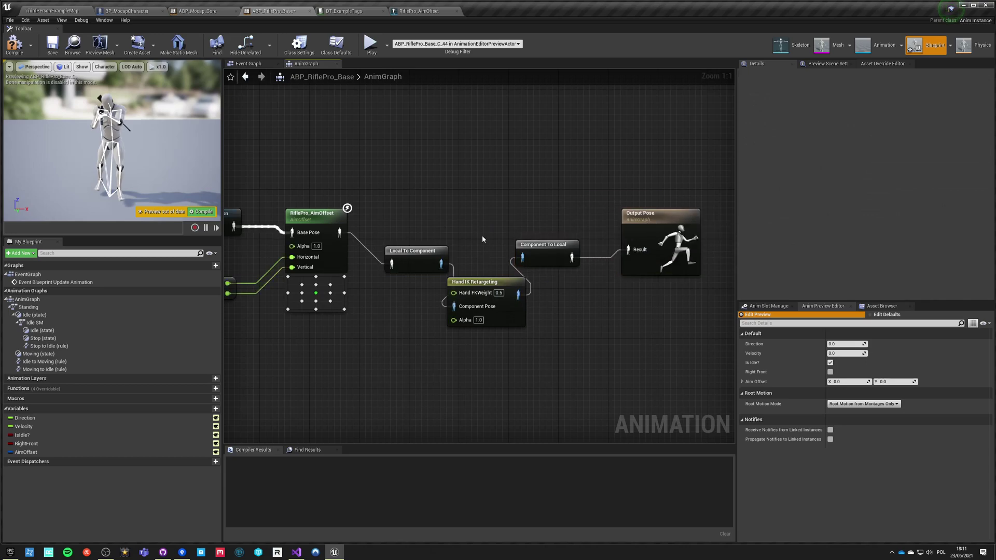
# - On the Hand IK Retargeting node, set Hand FKWeight to 1.0, Right Hand FK to hand_r and Left Hand FK to hand_l
pyautogui.click(483, 284)
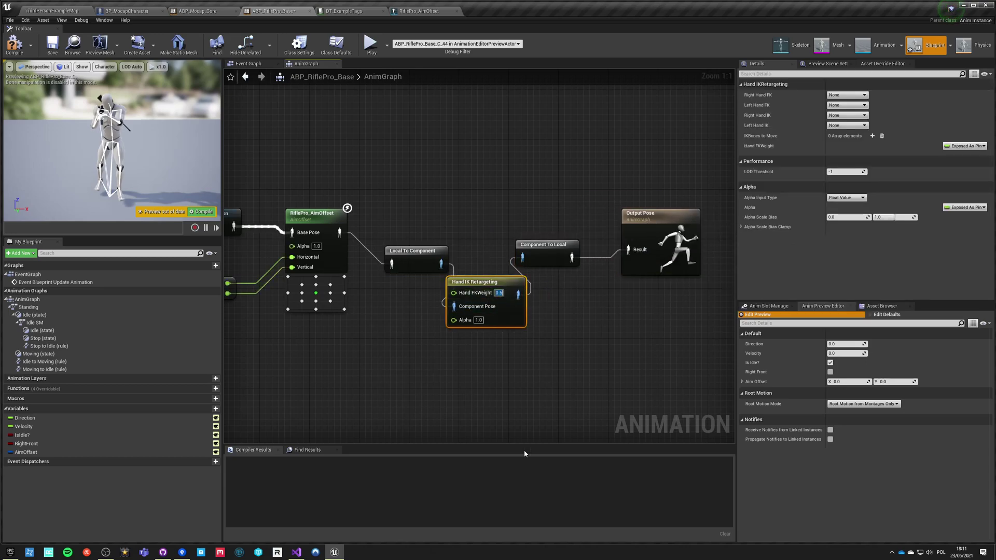
pyautogui.click(842, 95)
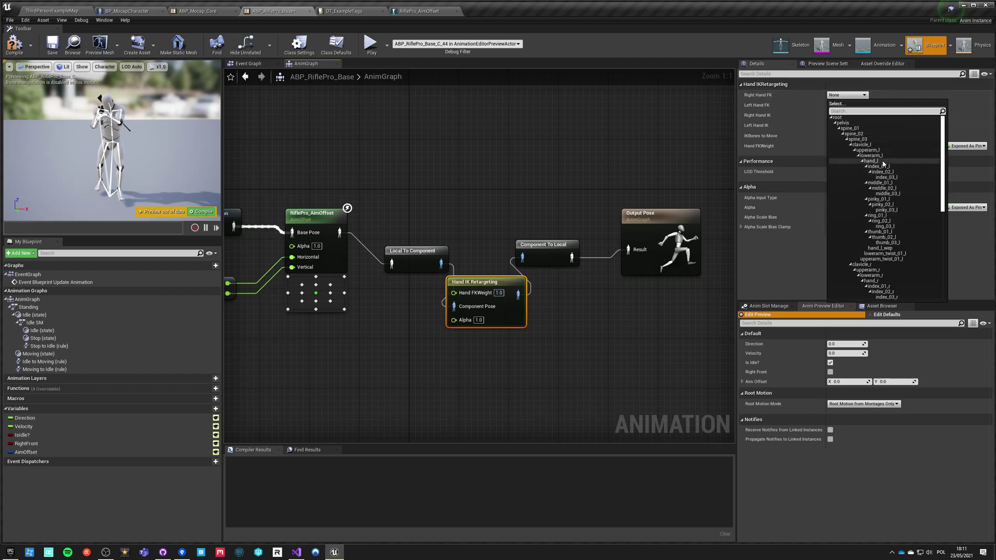
pyautogui.scroll(-1, 886, 273)
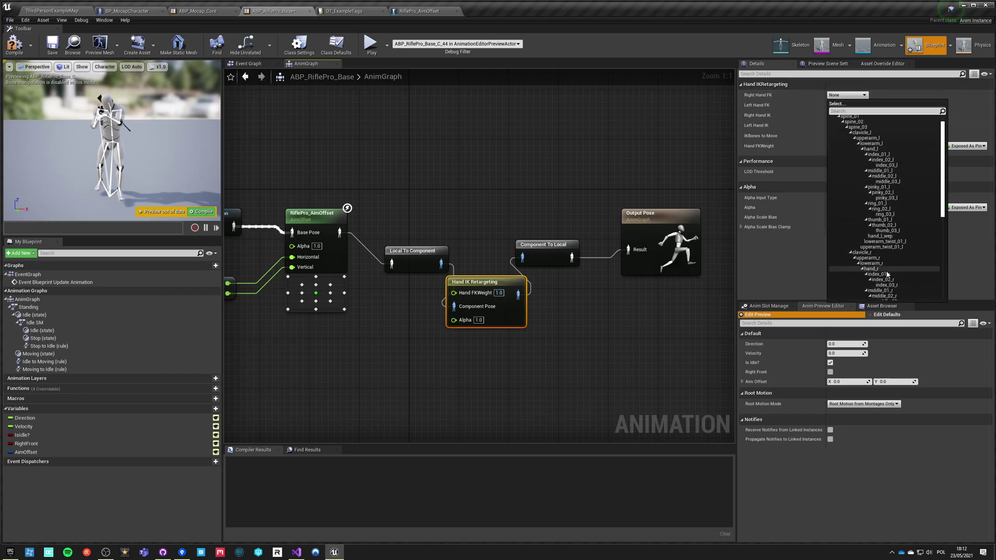
pyautogui.click(877, 269)
pyautogui.click(845, 105)
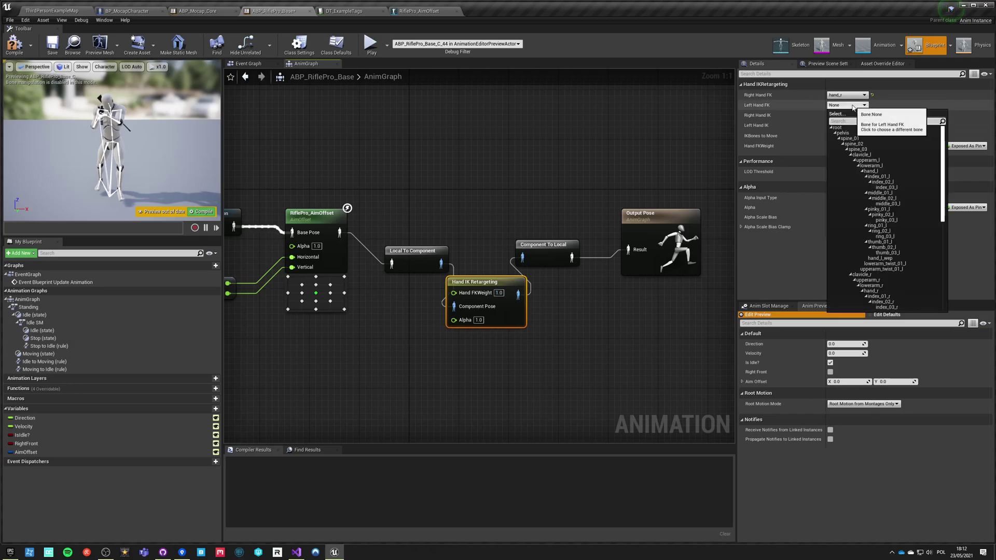
pyautogui.click(879, 173)
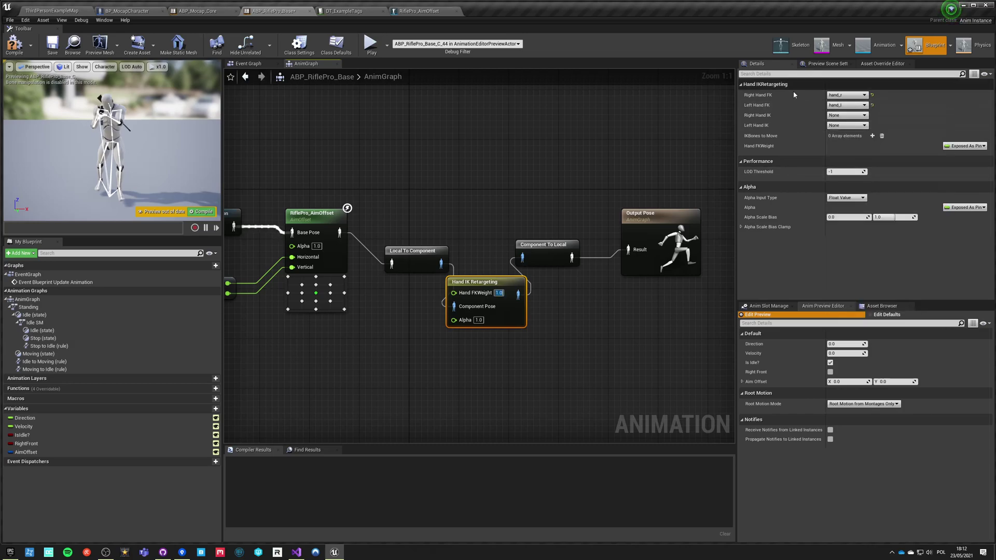
# - Set the Hand IK Retargeting node's Right Hand IK bone to ik_hand_r and its Left Hand IK bone to ik_hand_l
pyautogui.click(847, 115)
pyautogui.scroll(-10, 888, 292)
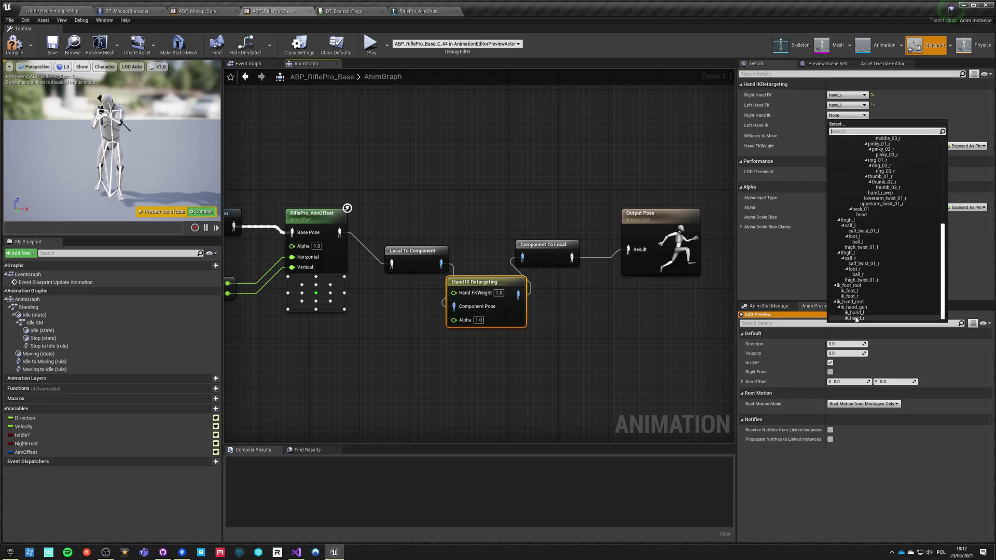
pyautogui.click(855, 317)
pyautogui.click(846, 125)
pyautogui.scroll(4, 879, 301)
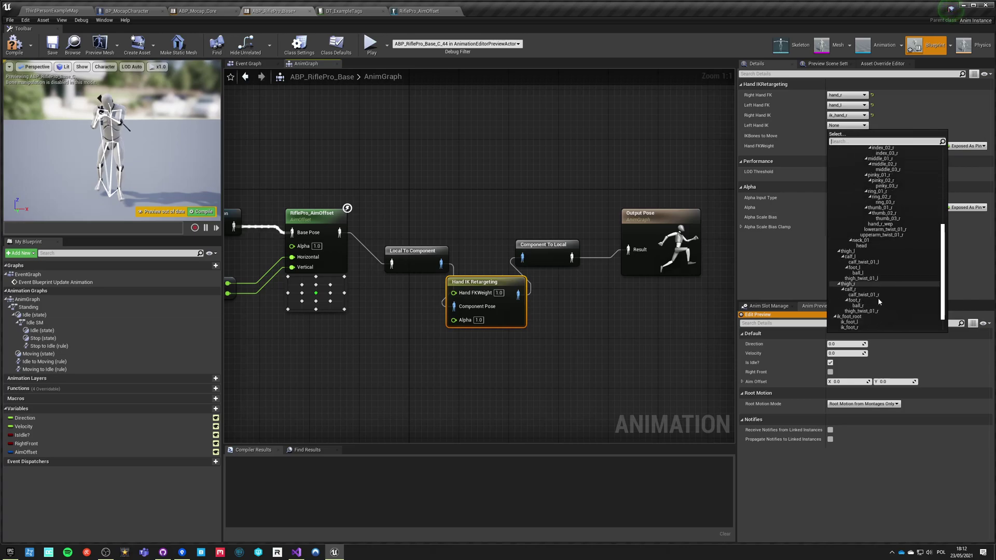
pyautogui.scroll(-1, 880, 302)
pyautogui.click(854, 323)
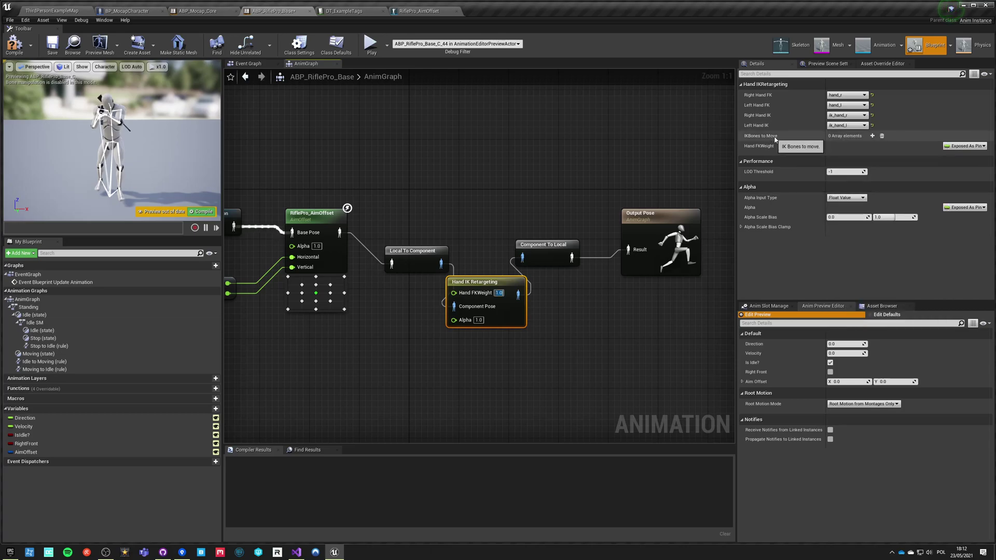
# - Add ik_hand_gun as an entry in the node's IKBones to Move array and compile the animation blueprint
pyautogui.click(872, 136)
pyautogui.click(844, 146)
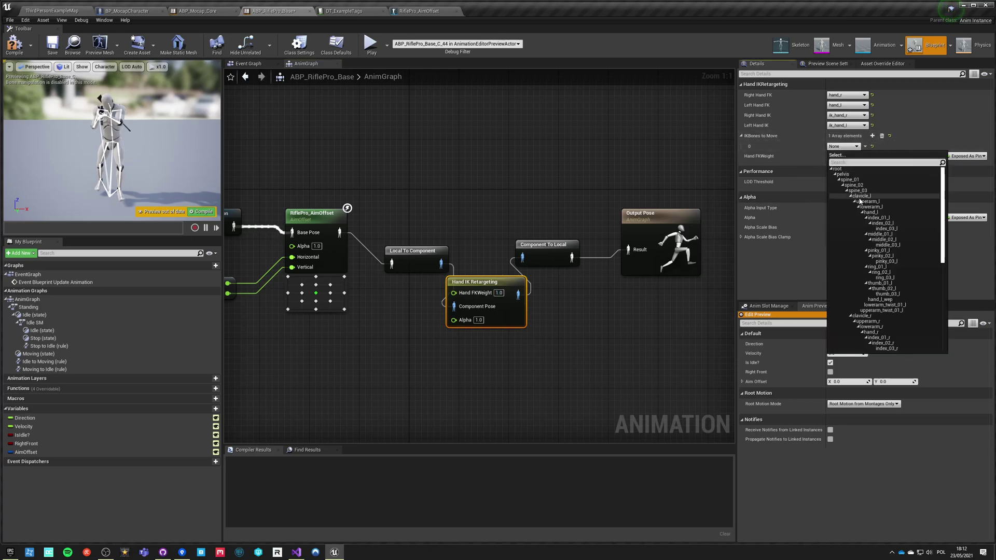
pyautogui.scroll(-5, 872, 337)
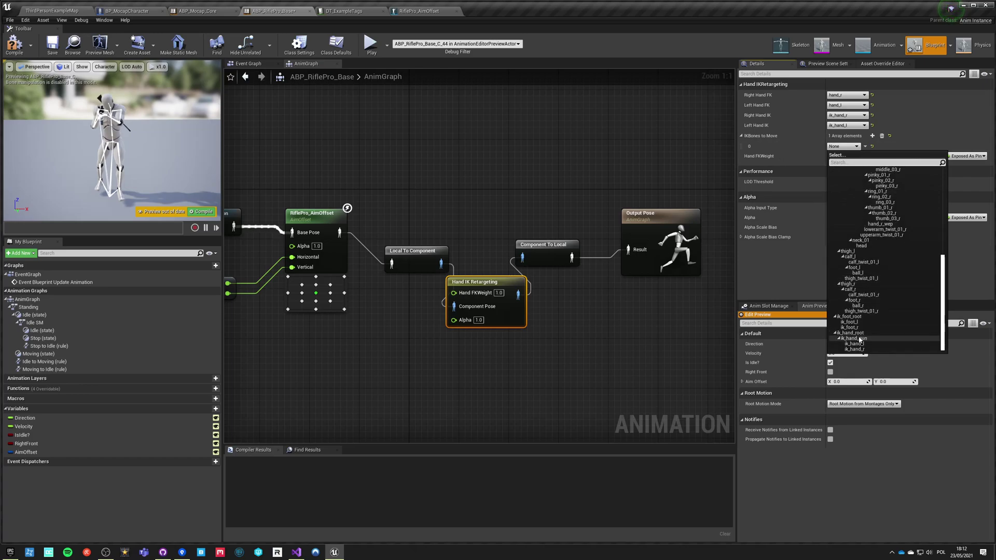
pyautogui.click(857, 339)
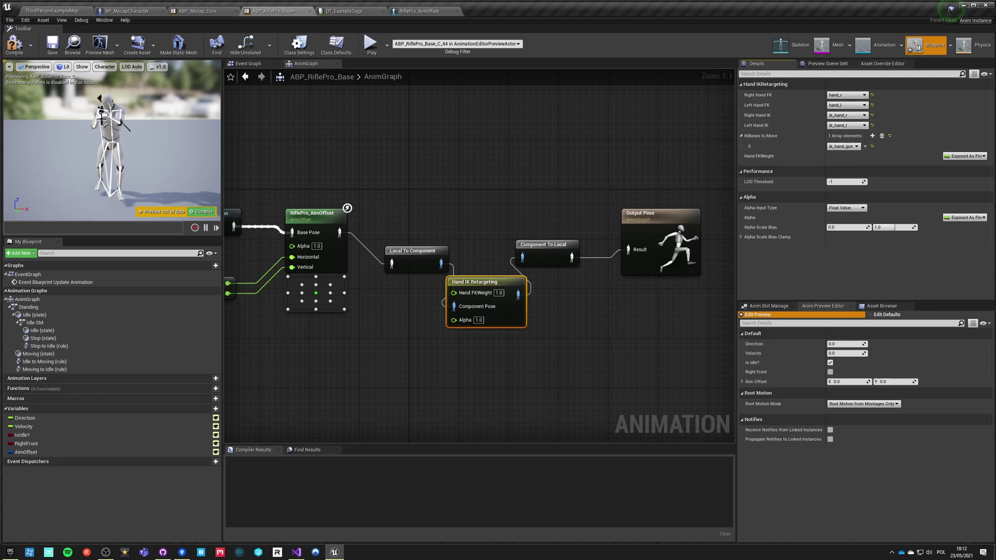
pyautogui.click(20, 50)
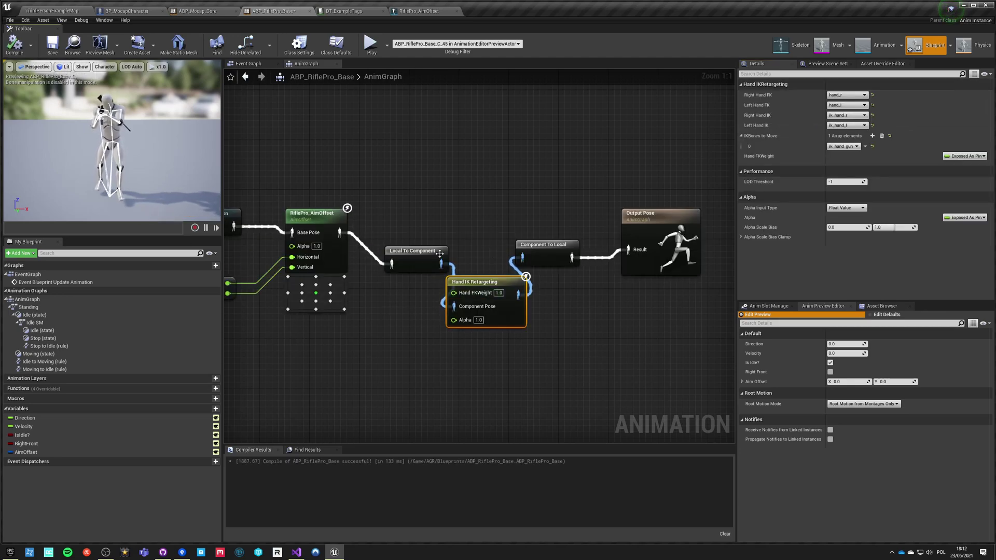
pyautogui.moveTo(517, 219); pyautogui.dragTo(458, 240, button='right')
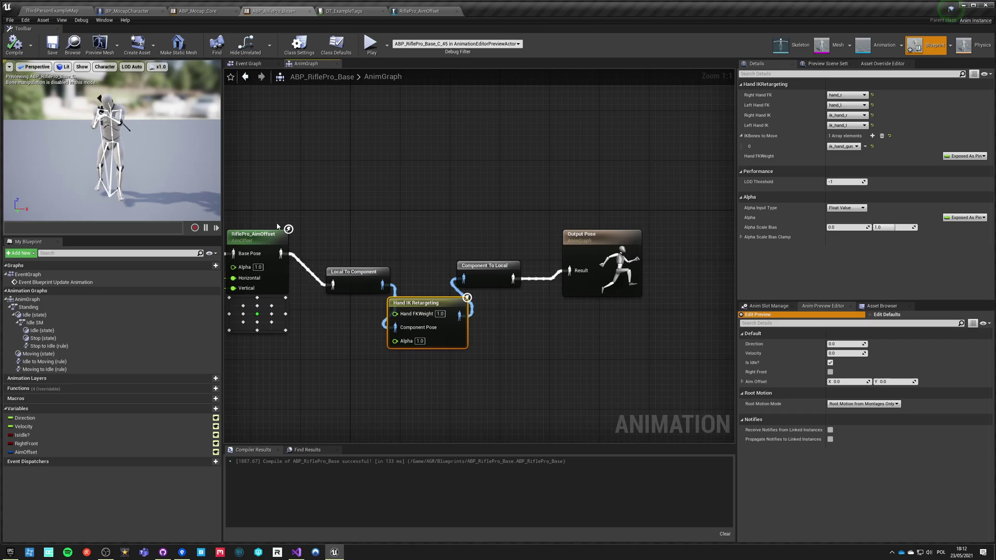
# - Play-test the ThirdPersonExampleMap level, checking how the character's hands hold the rifle, and end the session
pyautogui.click(52, 11)
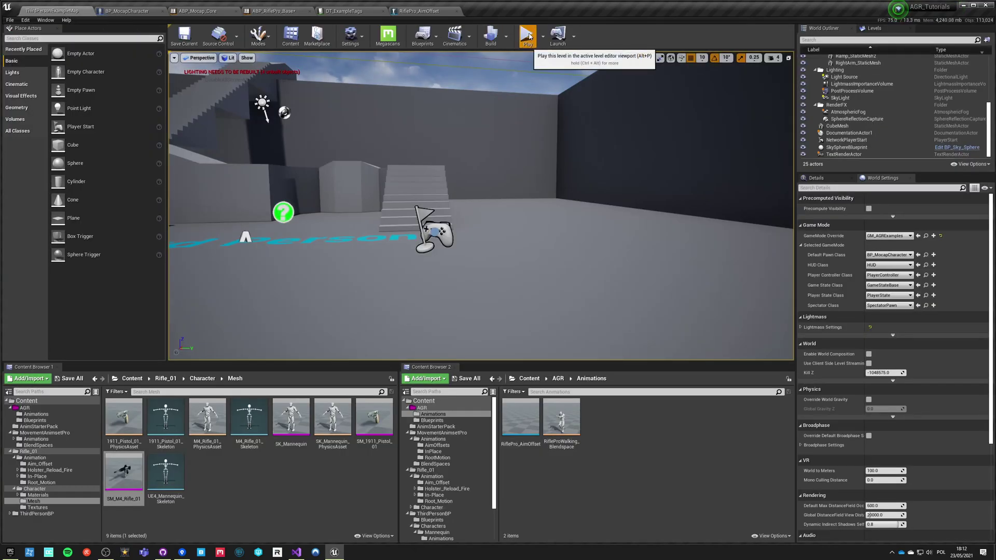
pyautogui.click(528, 34)
pyautogui.press('w')
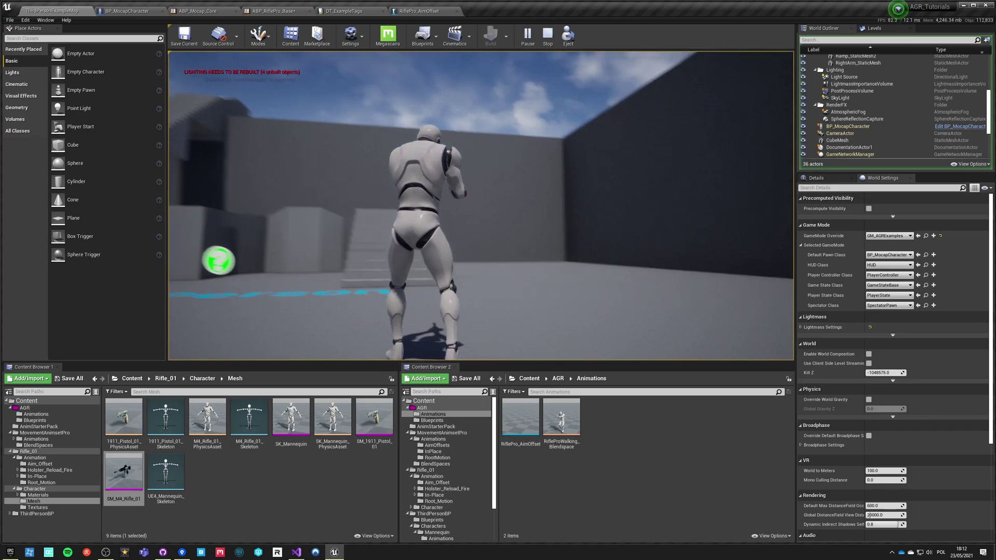
pyautogui.hotkey('shift', 'F1')
pyautogui.press('Escape')
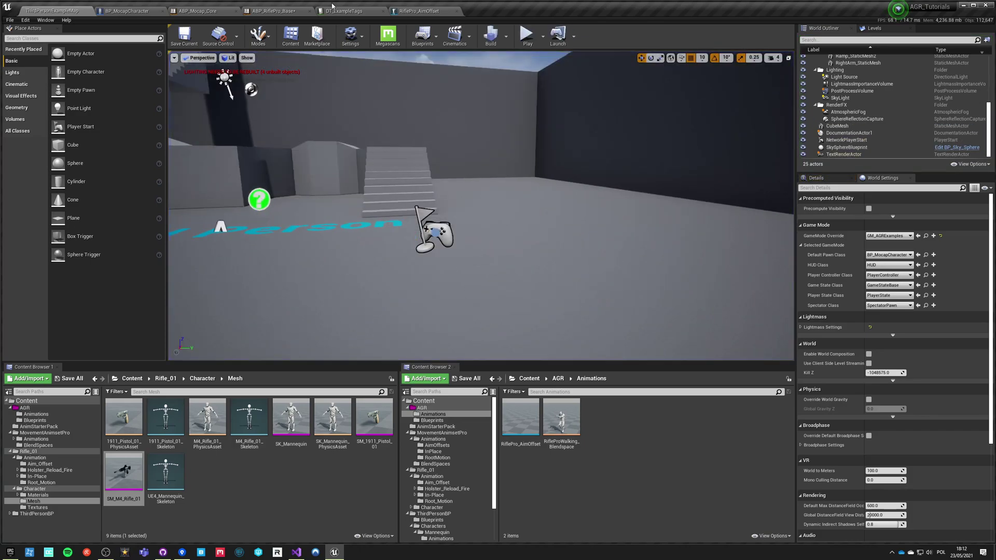
# - In the AnimGraph of ABP_RiflePro_Base, move Component To Local and Output Pose farther from Hand IK Retargeting to make room
pyautogui.click(269, 12)
pyautogui.click(481, 239)
pyautogui.moveTo(481, 238); pyautogui.dragTo(360, 188, button='right')
pyautogui.moveTo(362, 177); pyautogui.dragTo(443, 235)
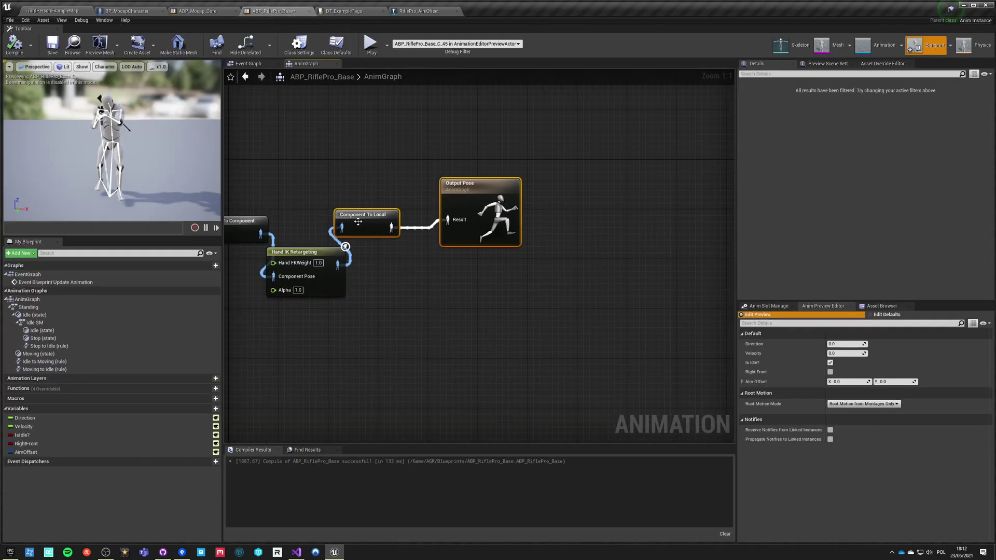
pyautogui.moveTo(354, 219); pyautogui.dragTo(522, 250)
pyautogui.click(389, 245)
pyautogui.rightClick(389, 249)
pyautogui.write('two bone i')
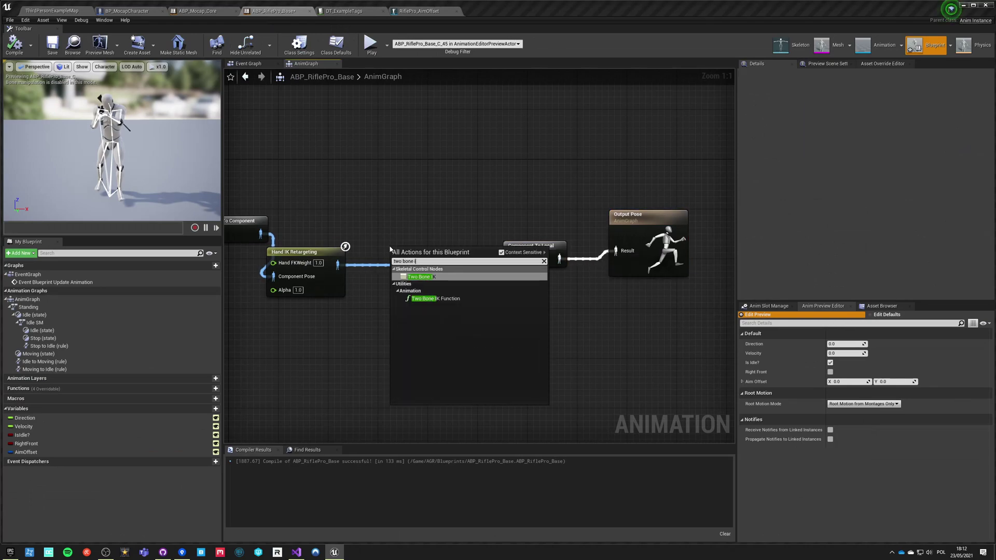
pyautogui.press('Return')
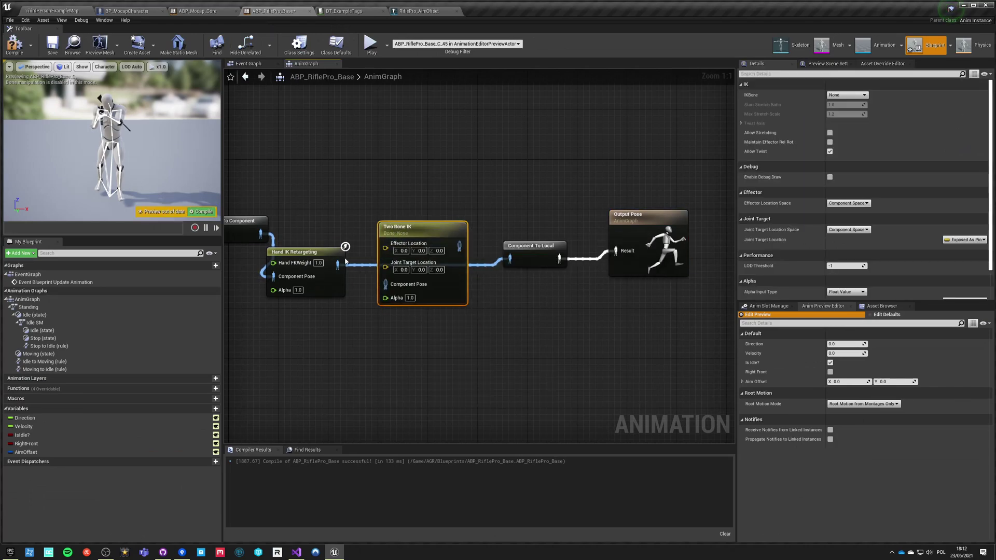
pyautogui.moveTo(338, 264); pyautogui.dragTo(385, 284)
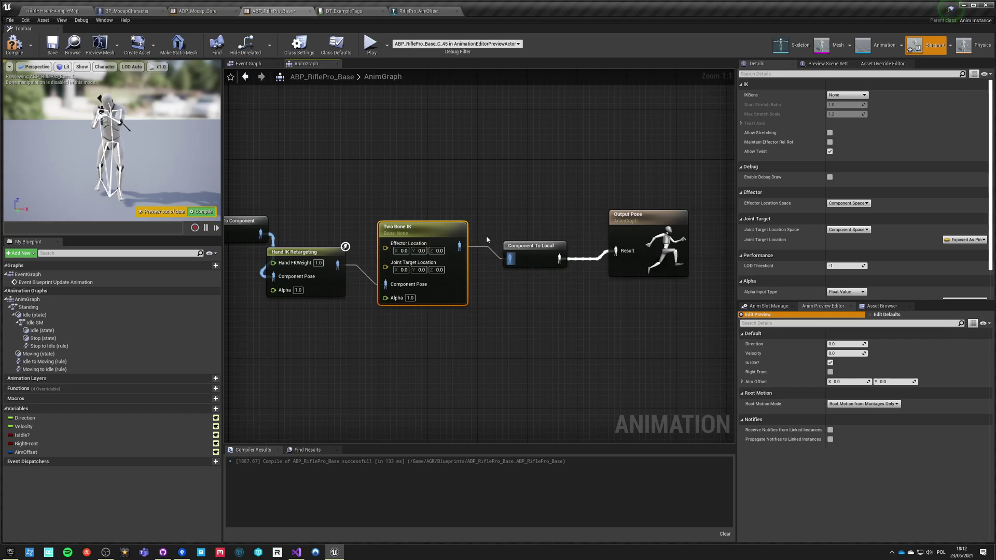
pyautogui.press('Delete')
# - Add a Leg IK node wired between Hand IK Retargeting and Component To Local, and realign the Component To Local and Output Pose nodes
pyautogui.moveTo(337, 265); pyautogui.dragTo(388, 252)
pyautogui.write('leg ik')
pyautogui.press('Return')
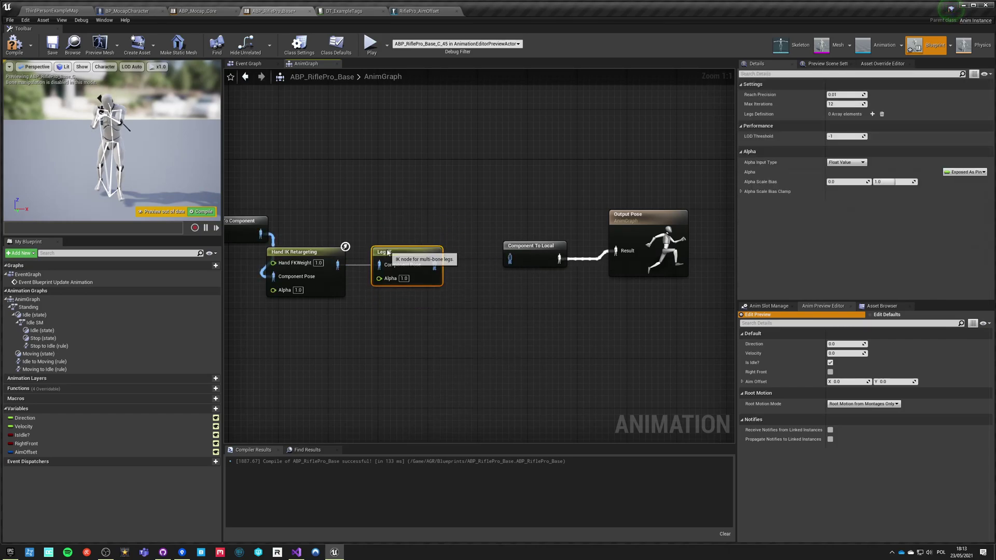
pyautogui.moveTo(514, 259); pyautogui.dragTo(519, 262)
pyautogui.click(478, 231)
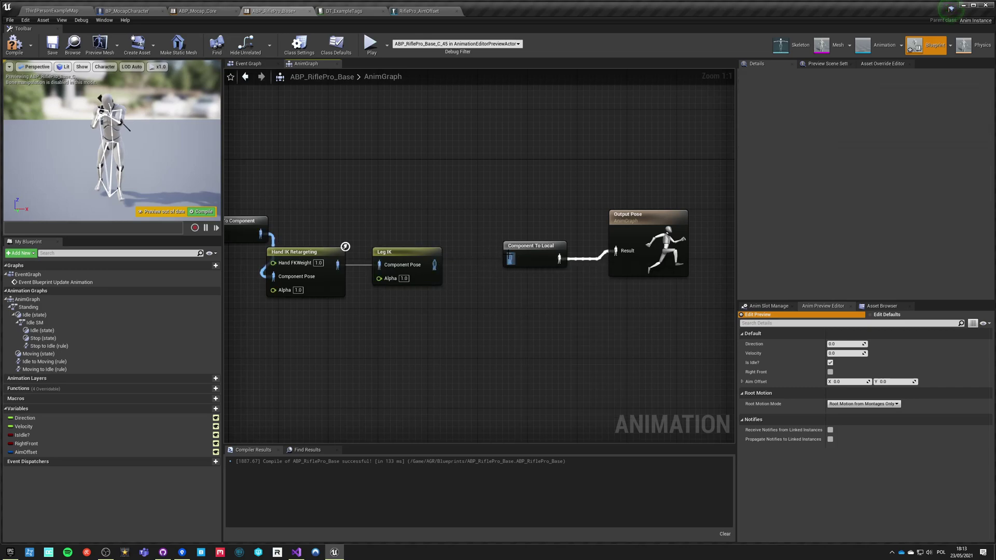
pyautogui.moveTo(541, 192); pyautogui.dragTo(620, 255)
pyautogui.moveTo(526, 245); pyautogui.dragTo(514, 254)
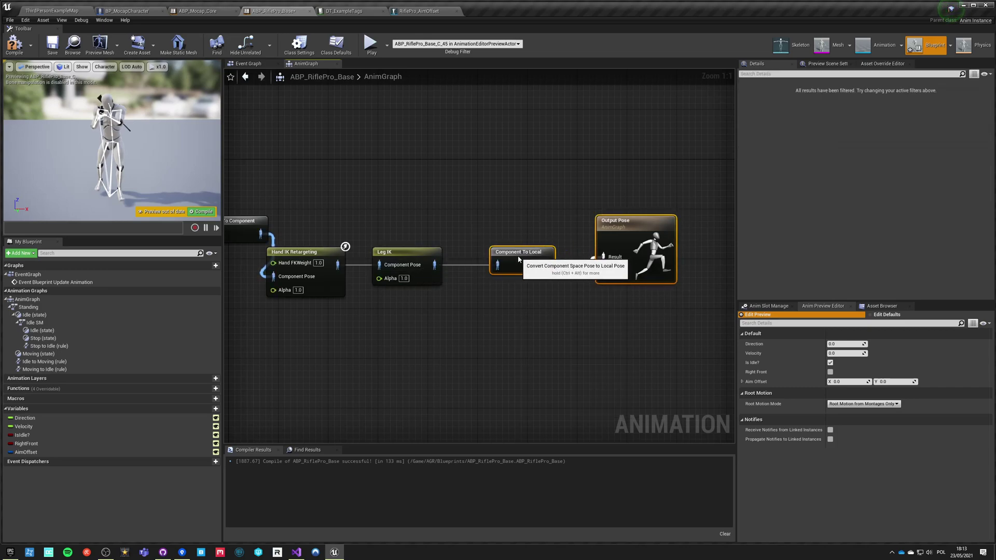
# - Add a first leg definition to the Leg IK node with IKFoot Bone ik_hand_l and FKFoot Bone hand_l
pyautogui.click(389, 251)
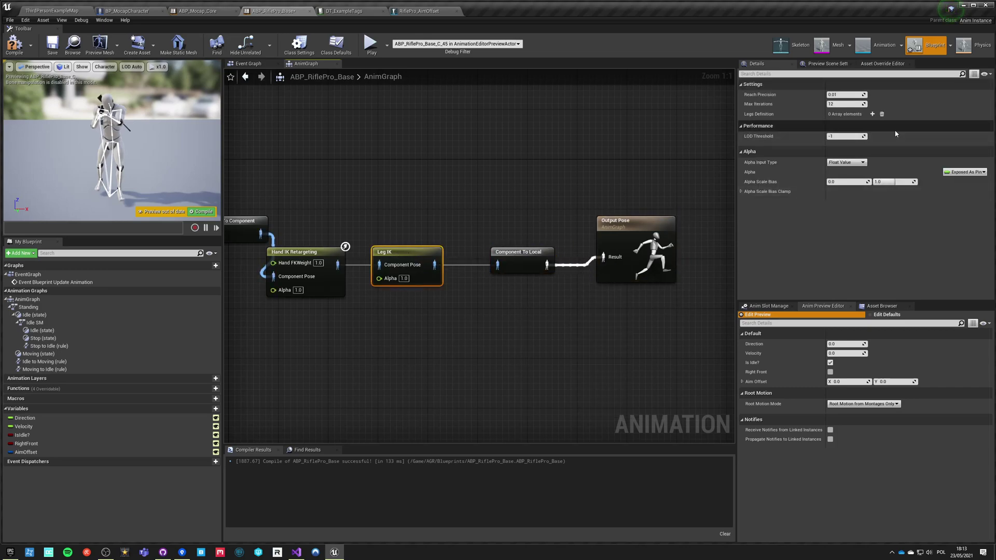
pyautogui.click(872, 113)
pyautogui.click(745, 124)
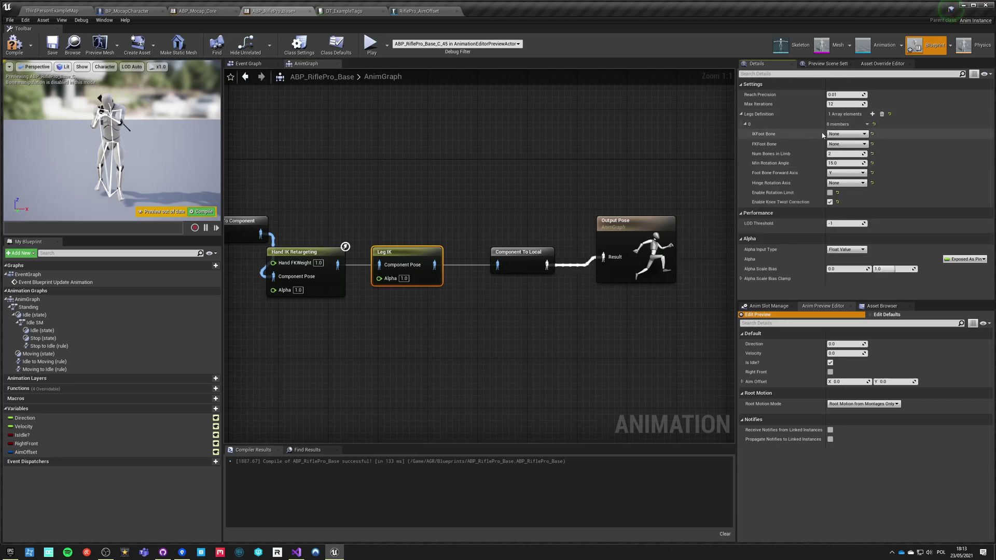
pyautogui.click(836, 135)
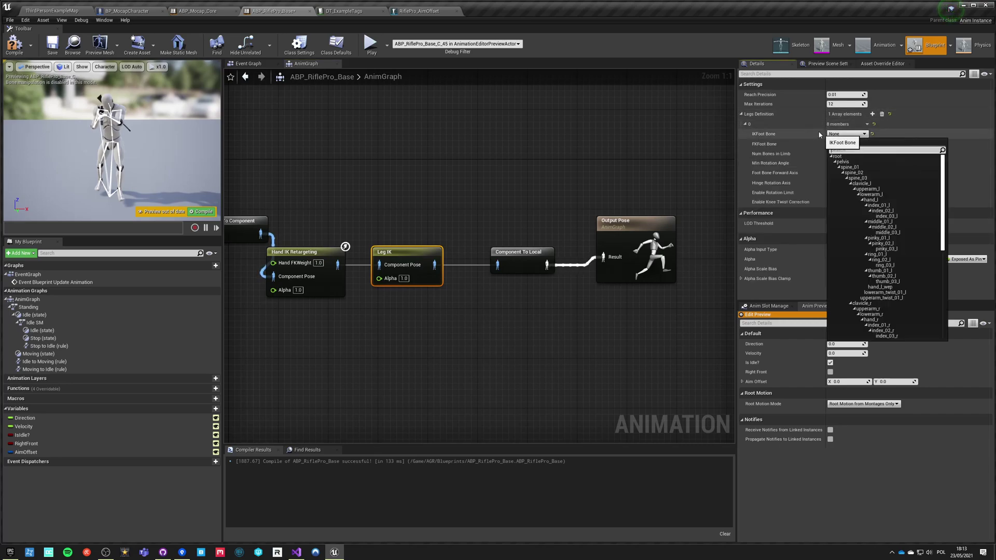
pyautogui.scroll(-10, 870, 297)
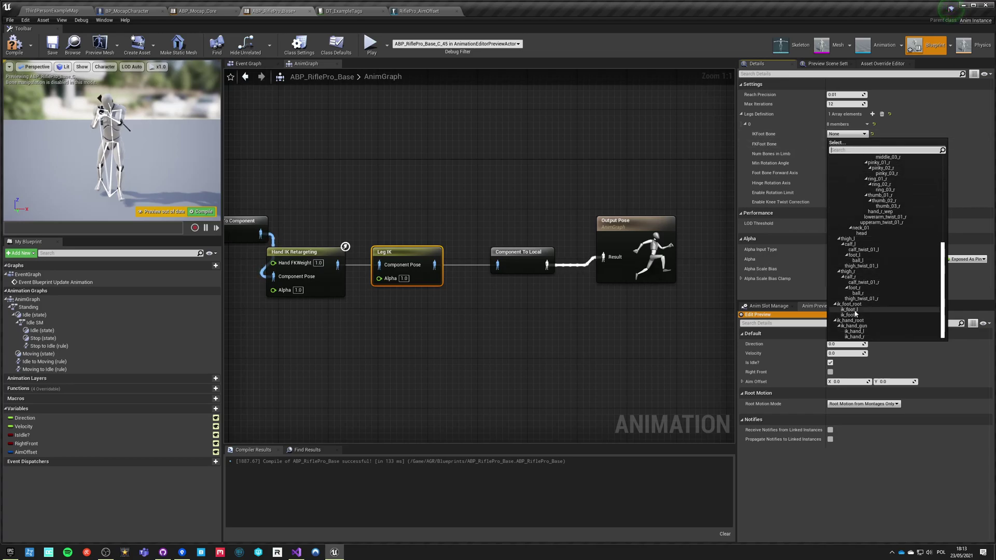
pyautogui.click(855, 332)
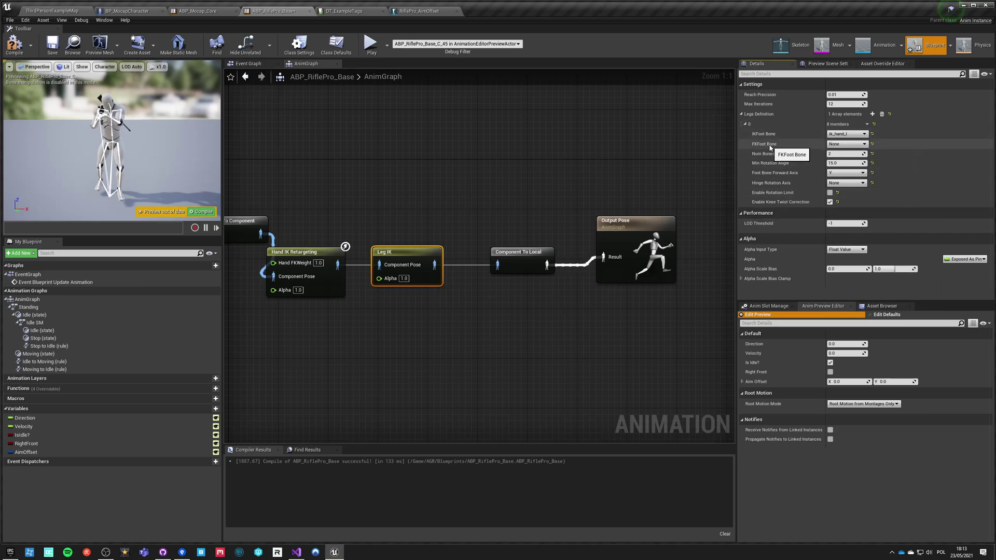
pyautogui.click(850, 145)
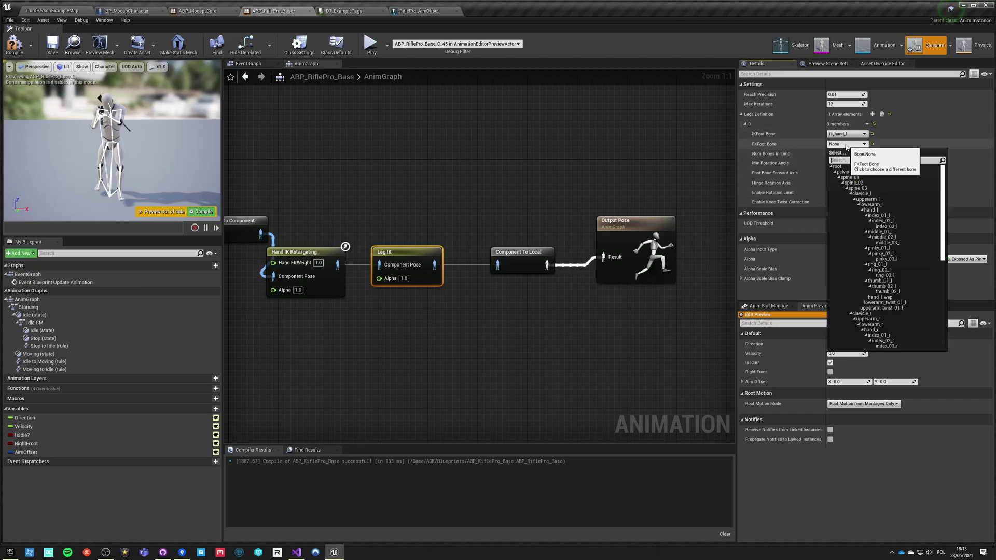
pyautogui.click(877, 211)
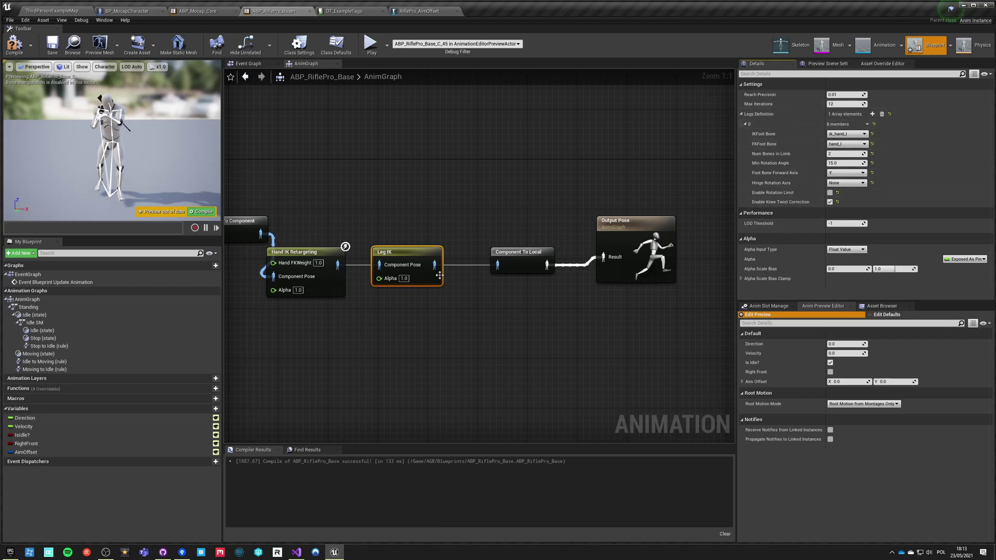
# - Add a second leg definition to the Leg IK node with IKFoot Bone ik_hand_r and FKFoot Bone hand_r
pyautogui.click(872, 114)
pyautogui.click(746, 212)
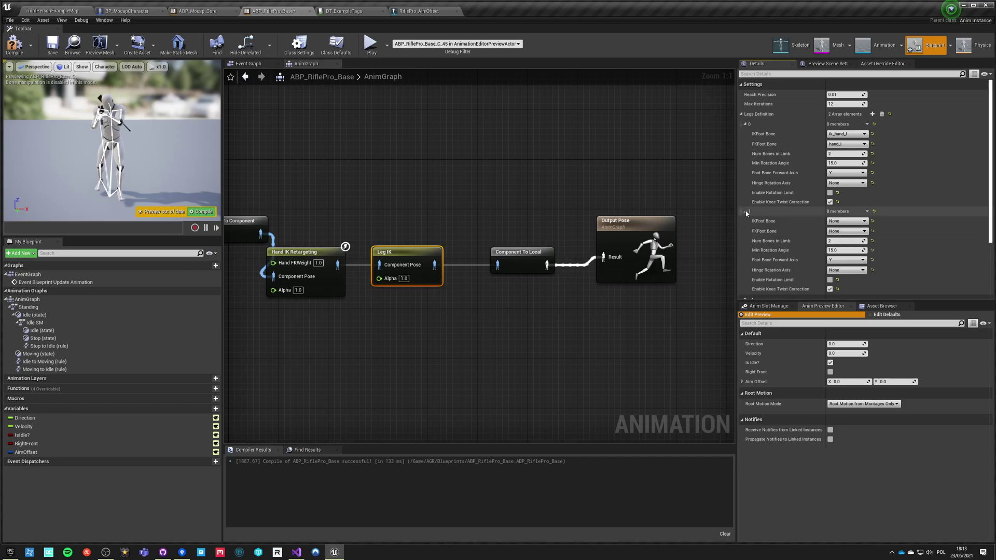
pyautogui.click(847, 222)
pyautogui.scroll(-10, 878, 285)
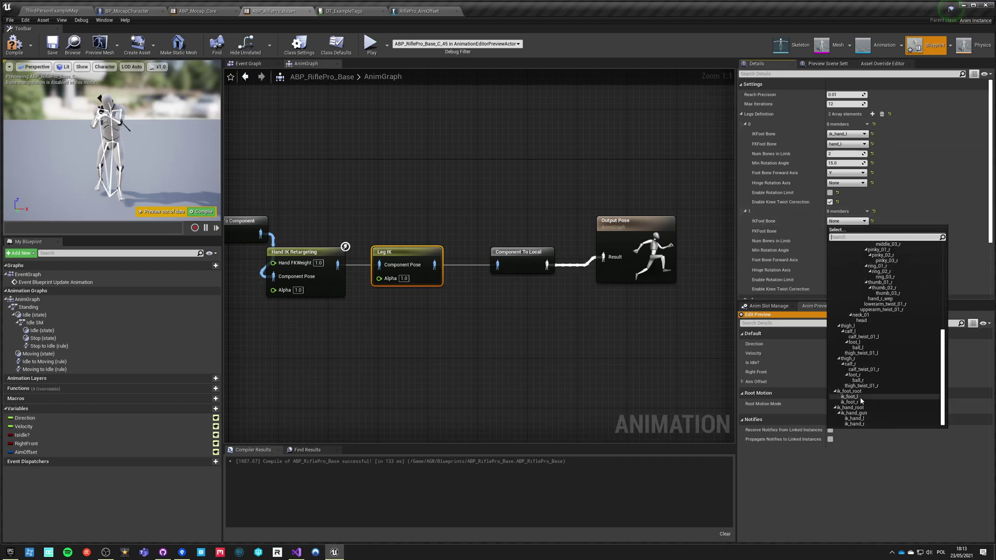
pyautogui.click(854, 425)
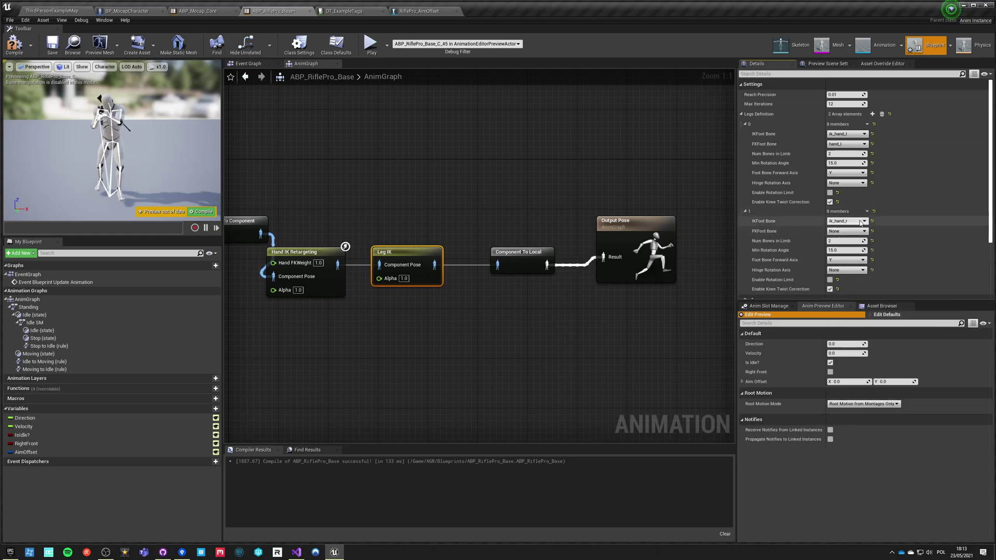
pyautogui.click(846, 231)
pyautogui.scroll(-5, 874, 342)
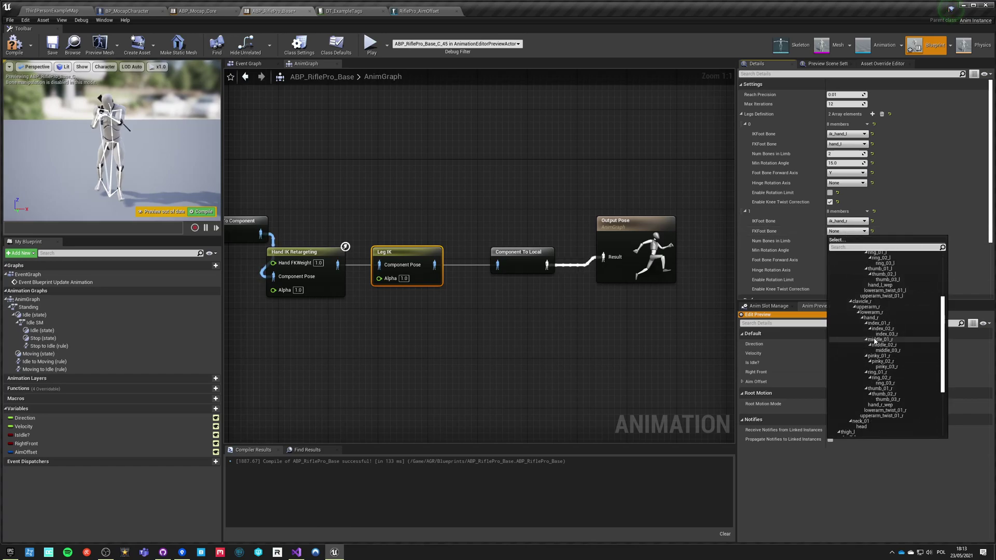
pyautogui.click(871, 318)
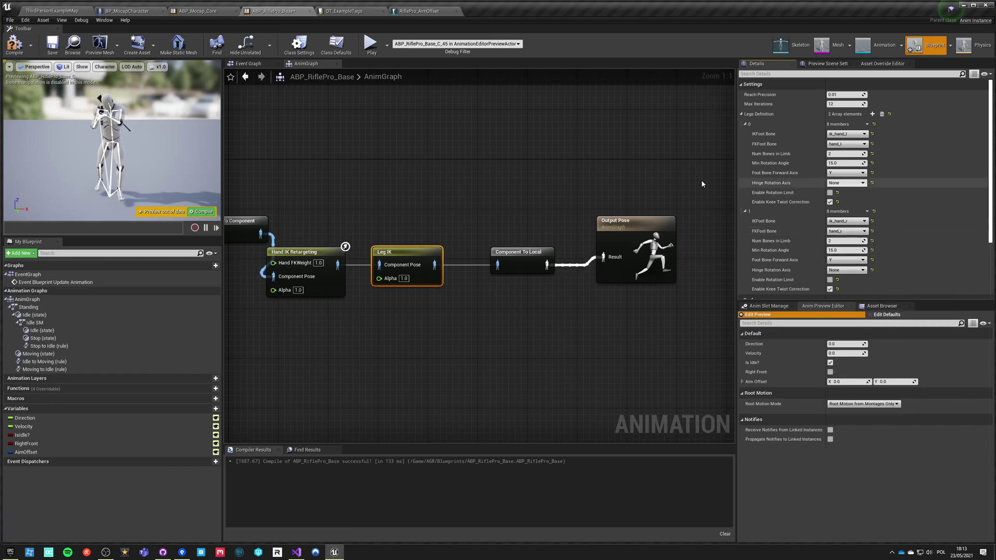
# - Compile ABP_RiflePro_Base and play-test ThirdPersonExampleMap, ejecting from the character to inspect the rifle grip from several angles
pyautogui.click(15, 45)
pyautogui.click(55, 10)
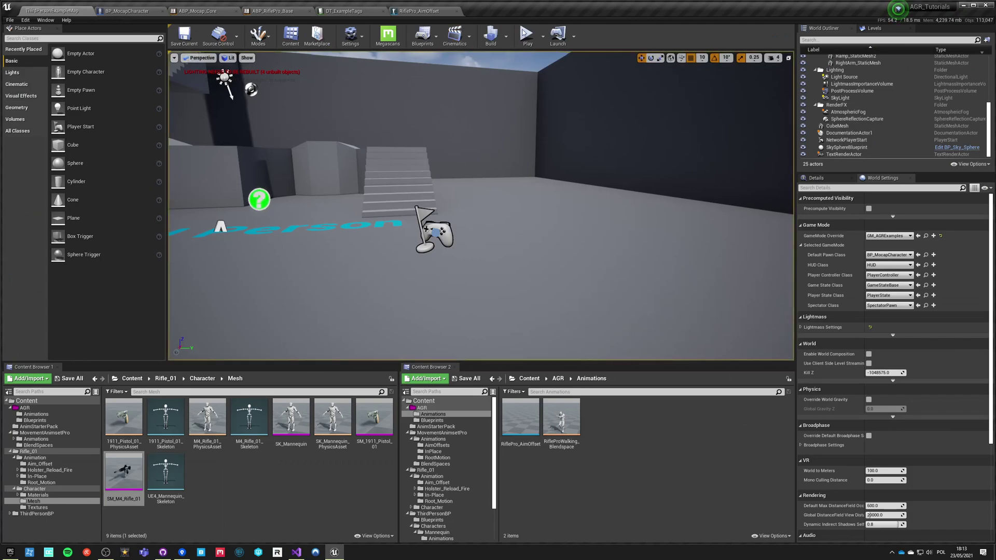
pyautogui.click(511, 190)
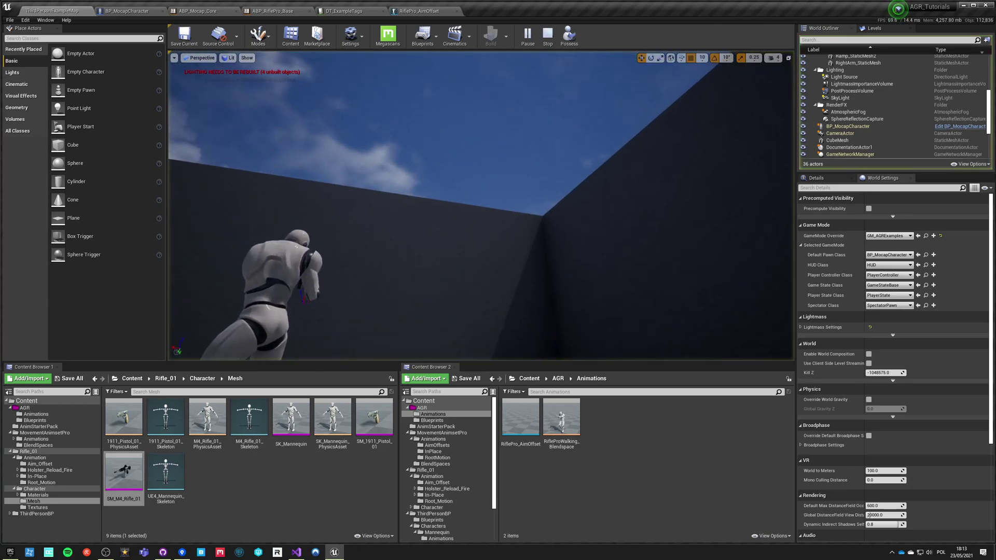
pyautogui.press('F8')
pyautogui.moveTo(510, 190); pyautogui.dragTo(549, 275, button='right')
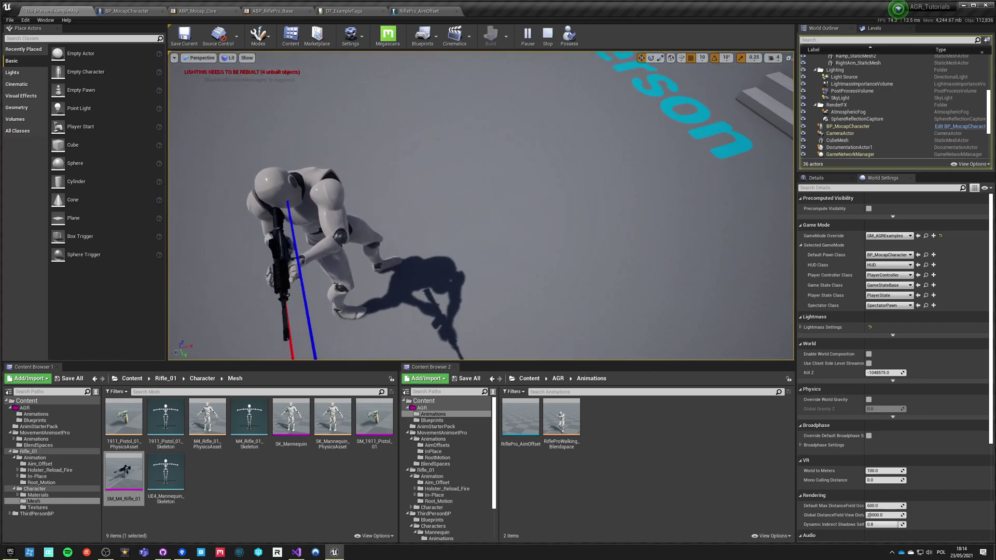
pyautogui.moveTo(493, 229); pyautogui.dragTo(497, 227, button='right')
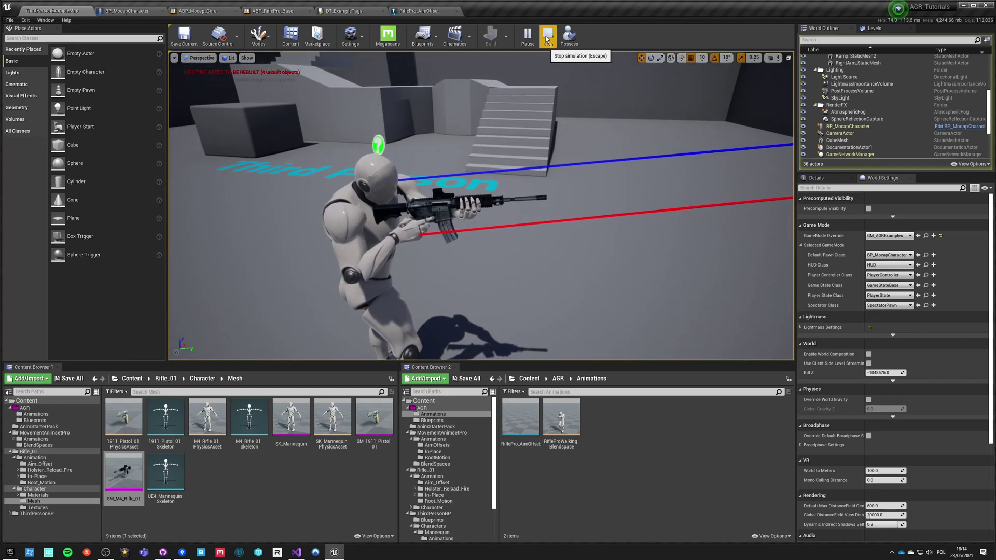
pyautogui.press('Escape')
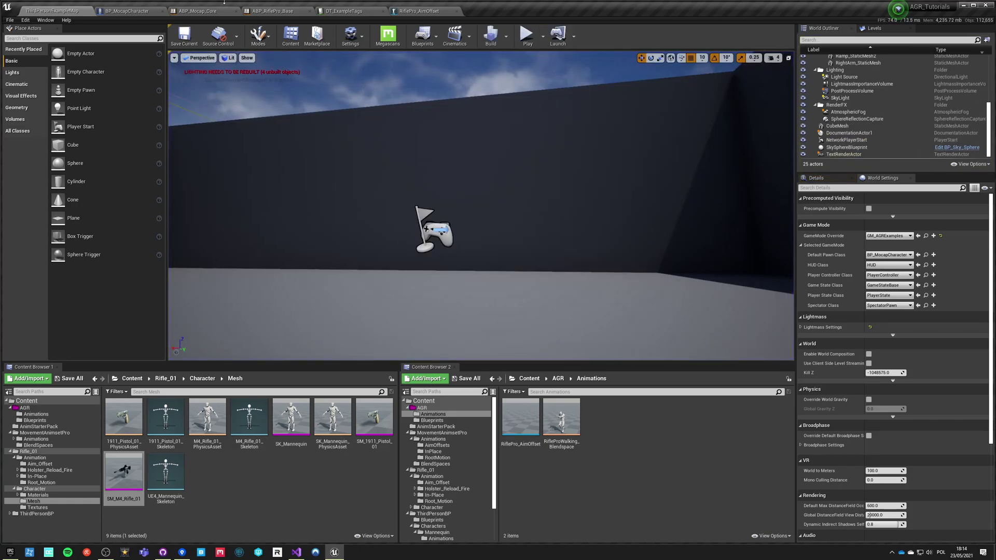
# - Start a play session from BP_MocapCharacter and run the character to check how it carries the rifle
pyautogui.click(134, 13)
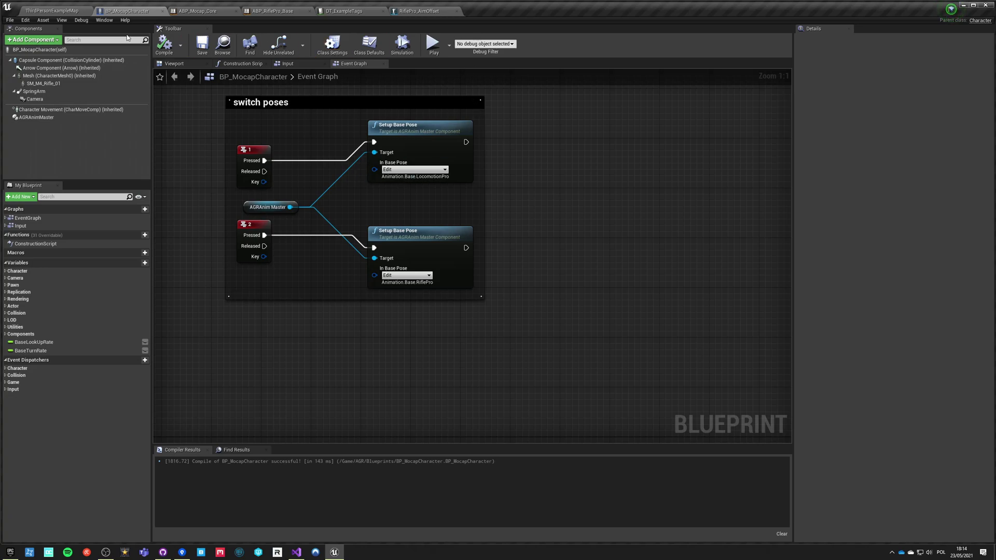
pyautogui.click(45, 11)
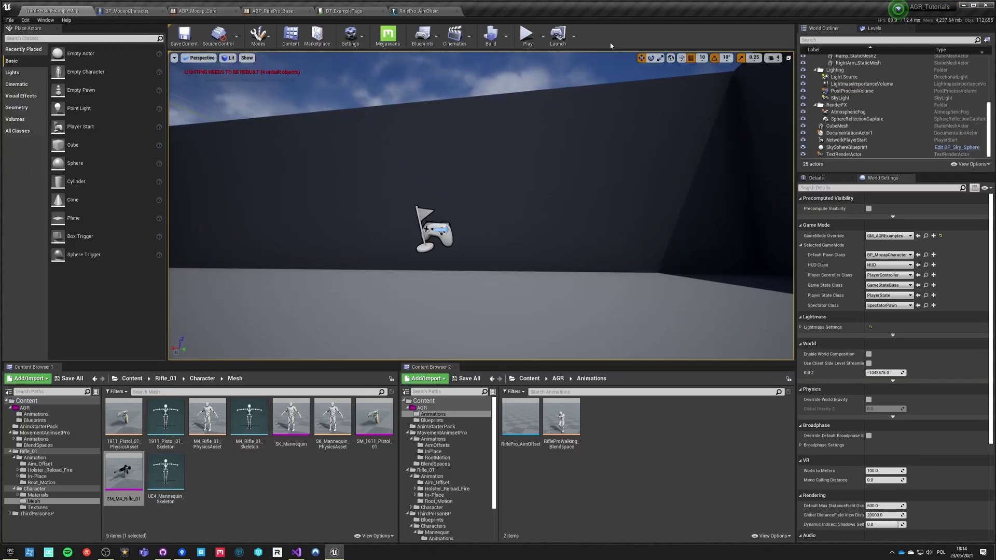
pyautogui.click(131, 11)
pyautogui.click(433, 47)
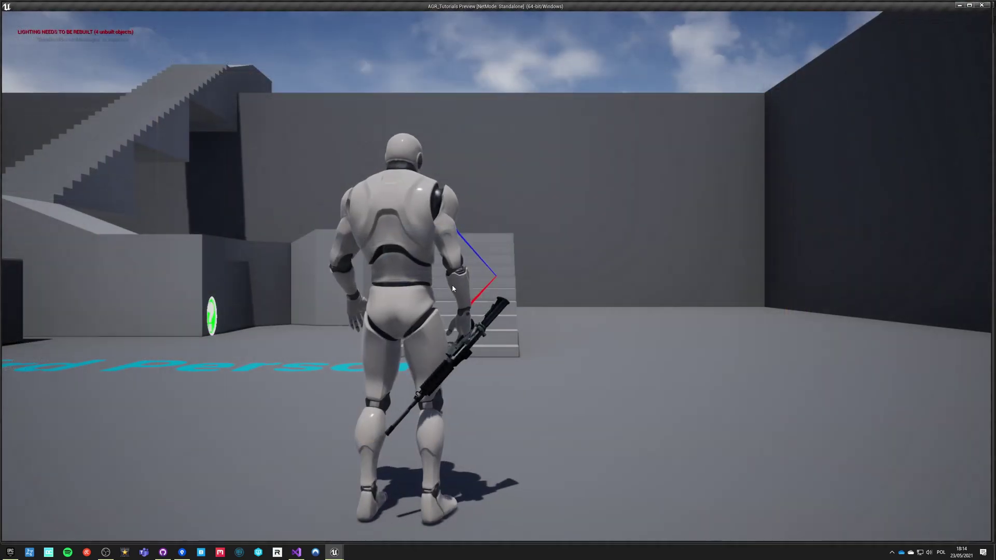
pyautogui.press('d')
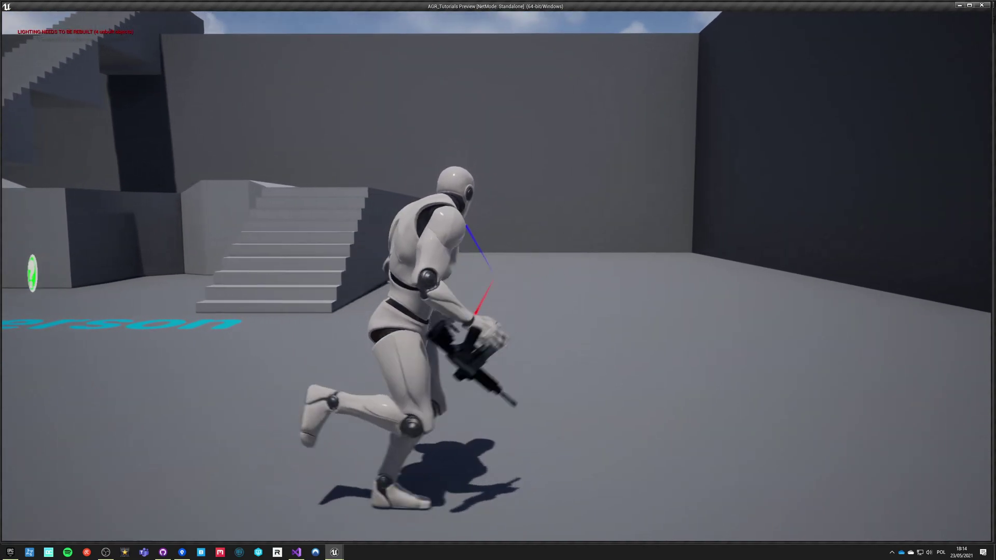
pyautogui.press('Escape')
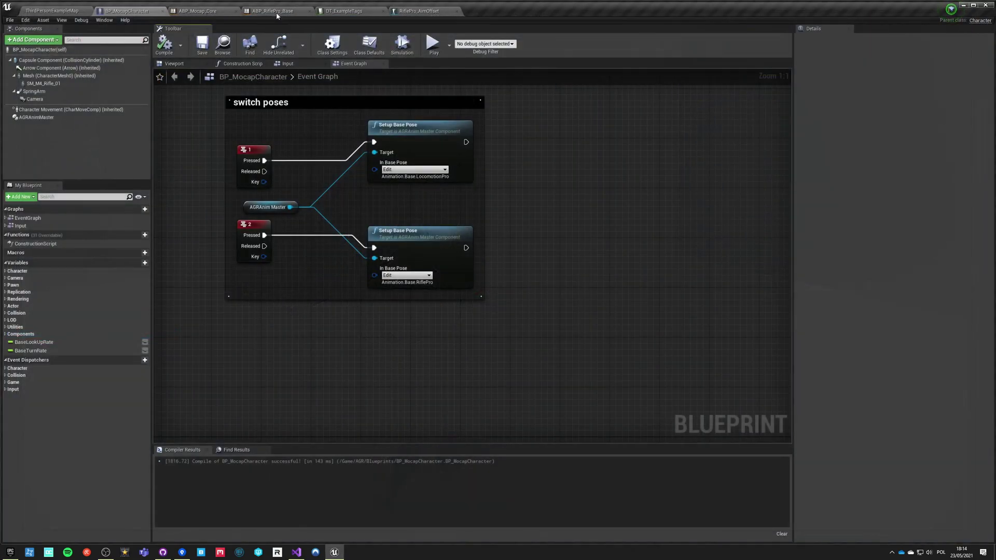
# - In ABP_RiflePro_Base, bypass the hand IK nodes by wiring Local To Component directly into Component To Local, and compile
pyautogui.click(283, 11)
pyautogui.click(409, 216)
pyautogui.moveTo(408, 215); pyautogui.dragTo(459, 242, button='right')
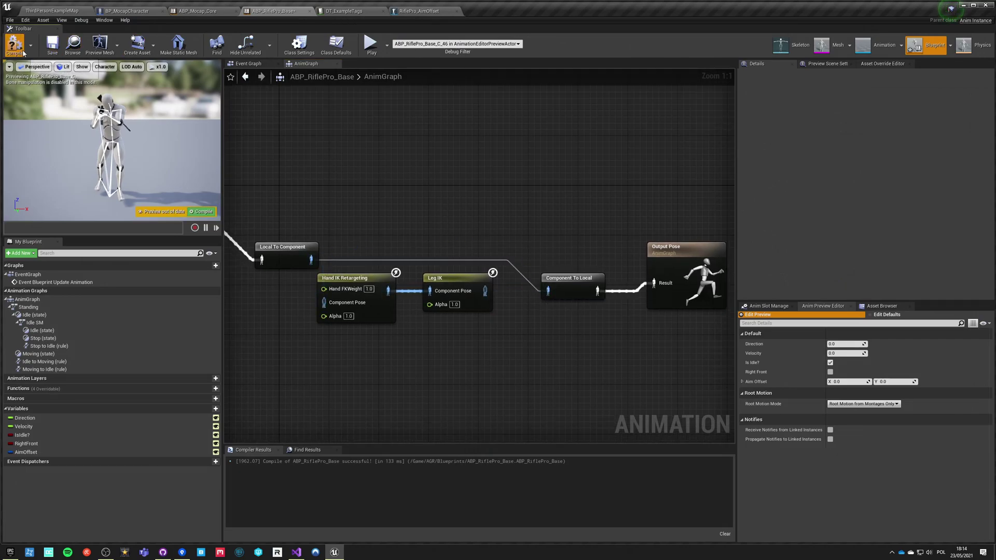
pyautogui.click(23, 53)
# - Play-test the rifle pose with the IK nodes bypassed, moving the character and viewing its hand placement from different angles
pyautogui.click(371, 48)
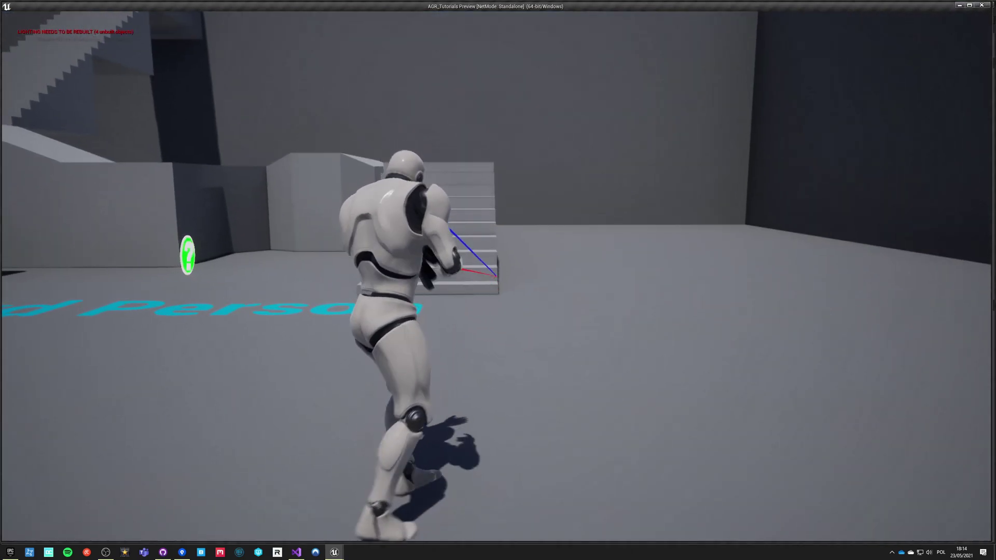
pyautogui.press('d')
pyautogui.press('s')
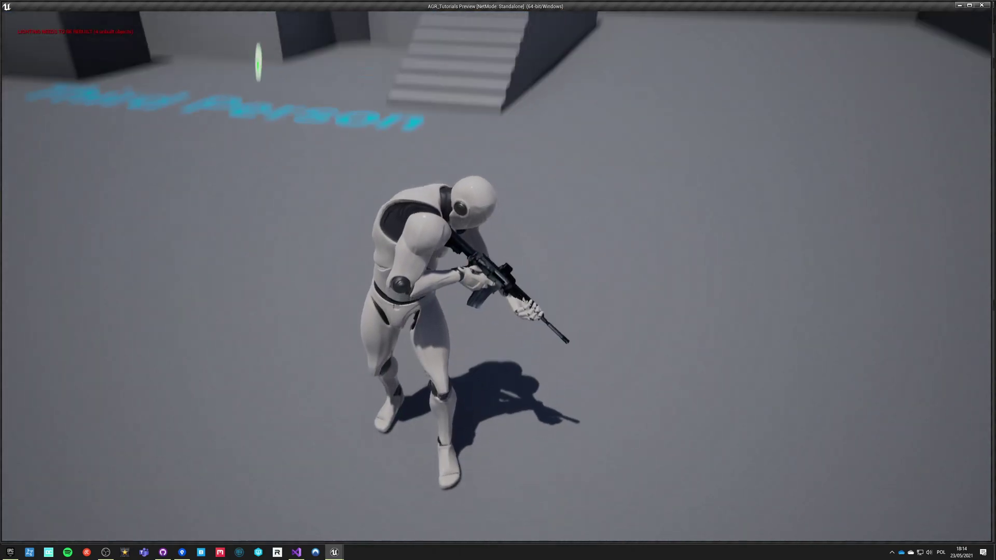
pyautogui.press('w')
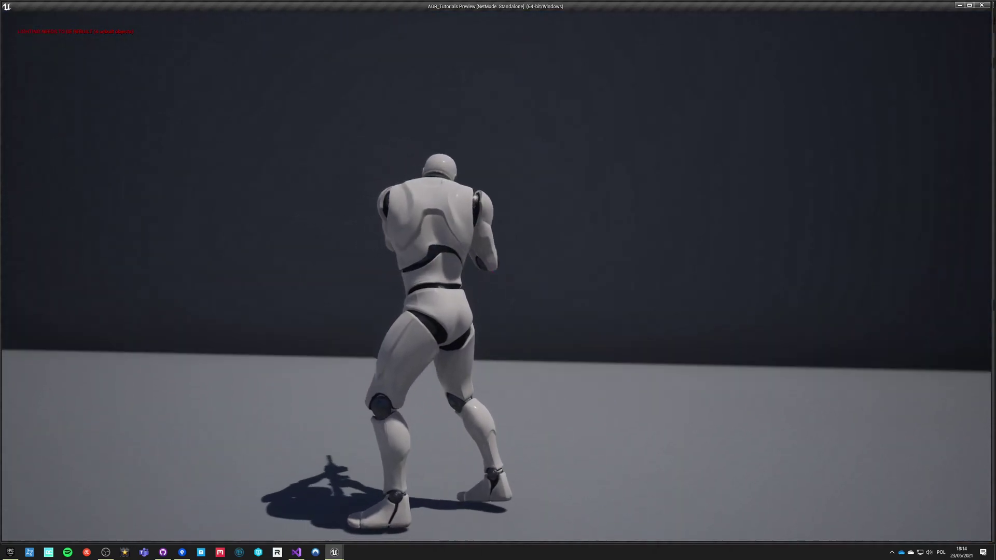
pyautogui.press('Escape')
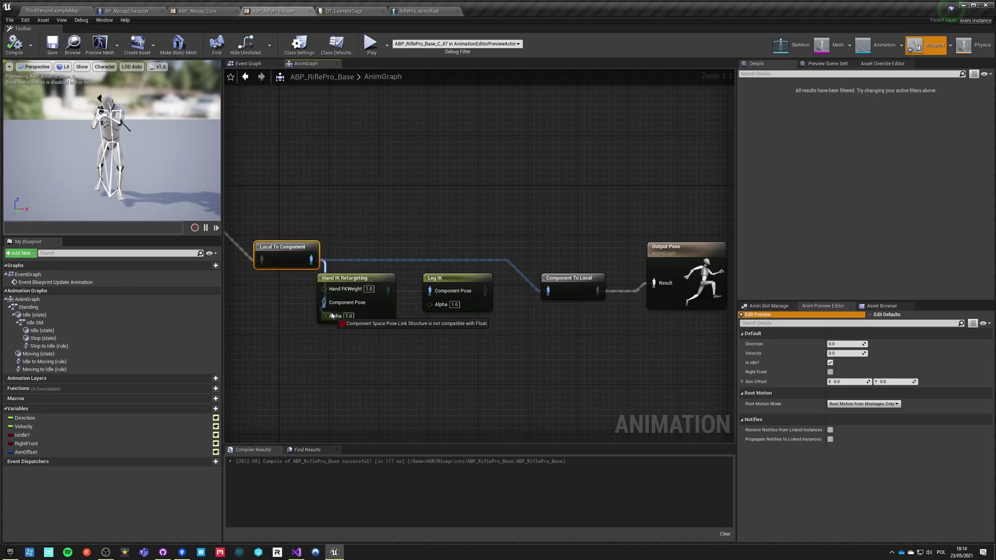
# - Rewire Local To Component through Hand IK Retargeting and Leg IK into Component To Local, respace both nodes, compile and play-test the pose
pyautogui.moveTo(409, 282); pyautogui.dragTo(434, 287)
pyautogui.moveTo(367, 271); pyautogui.dragTo(392, 277)
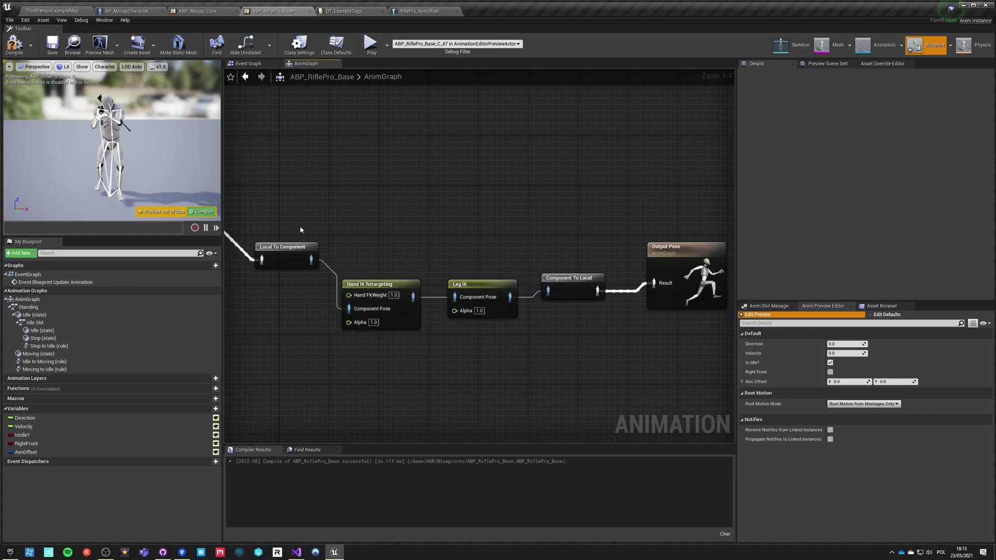
pyautogui.click(15, 46)
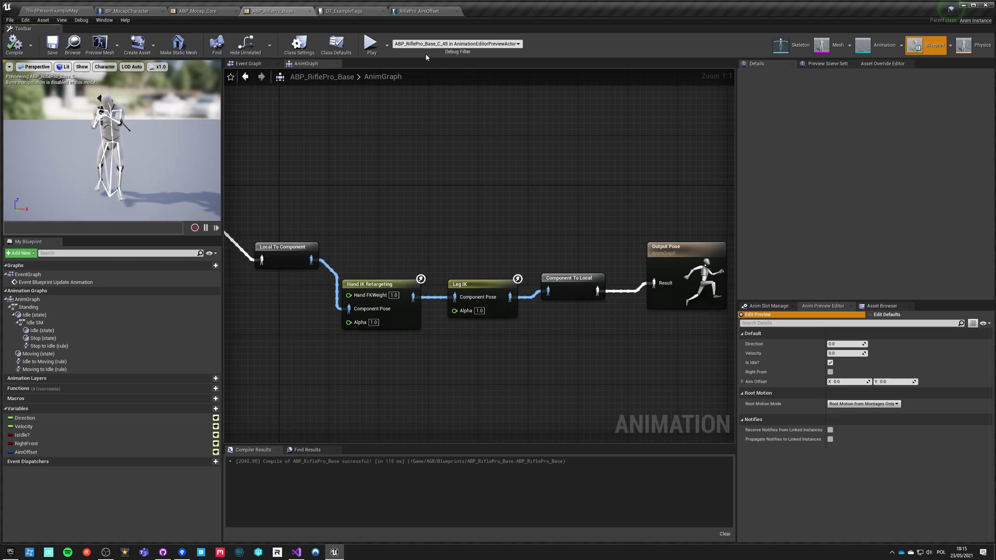
pyautogui.click(369, 45)
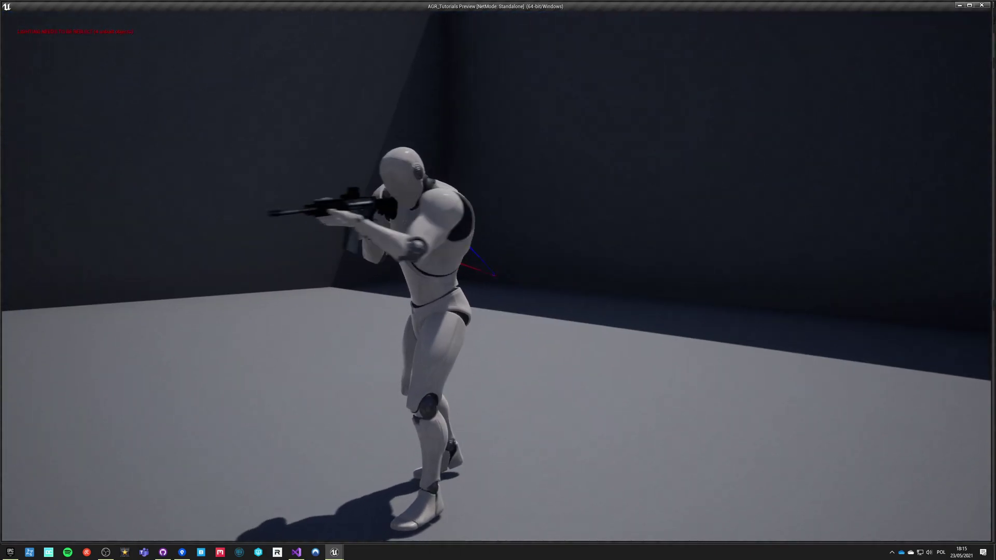
pyautogui.moveTo(498, 280); pyautogui.dragTo(498, 280, button='right')
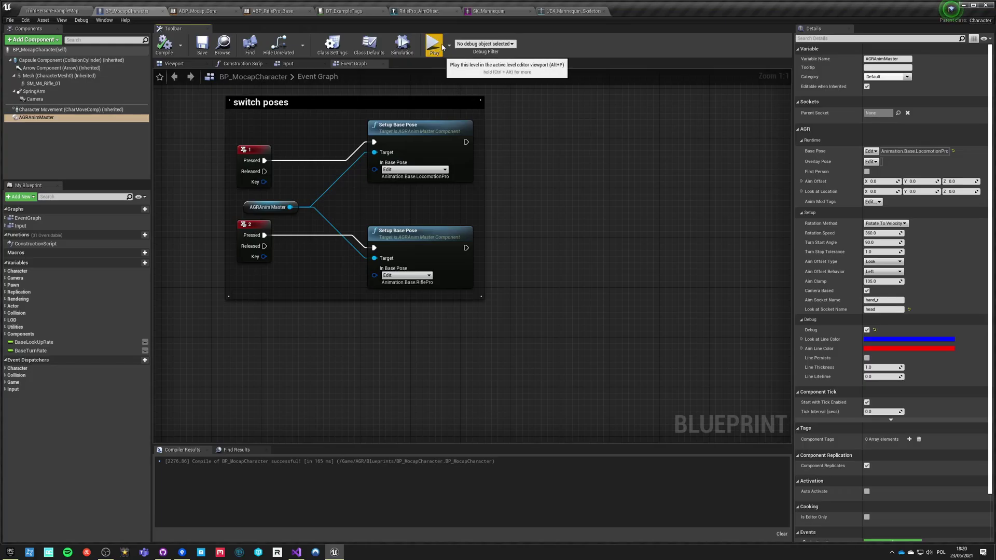
# - Launch a multiplayer preview from BP_MocapCharacter with 2 players in client net mode, and move the Client 2 window clear of the first character
pyautogui.click(448, 45)
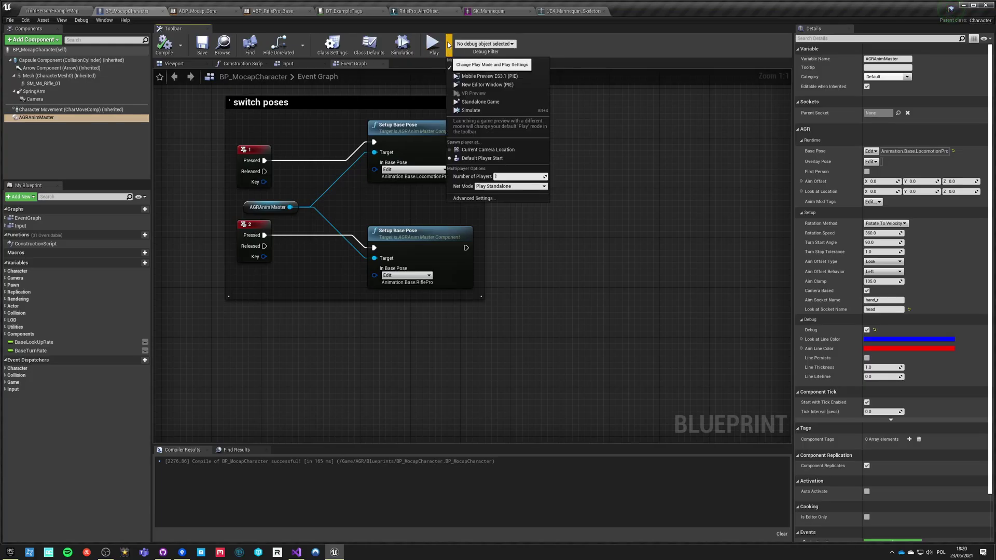
pyautogui.click(506, 177)
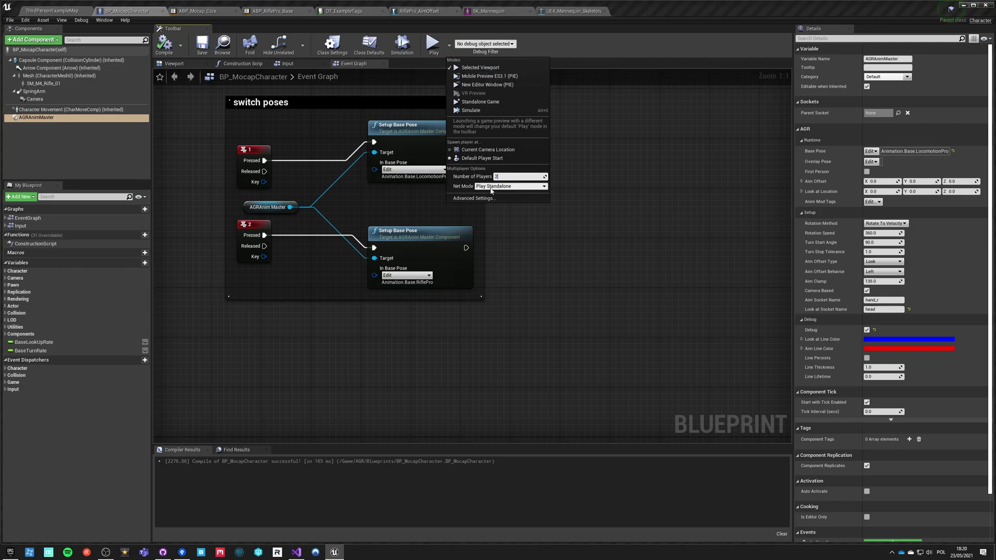
pyautogui.click(434, 46)
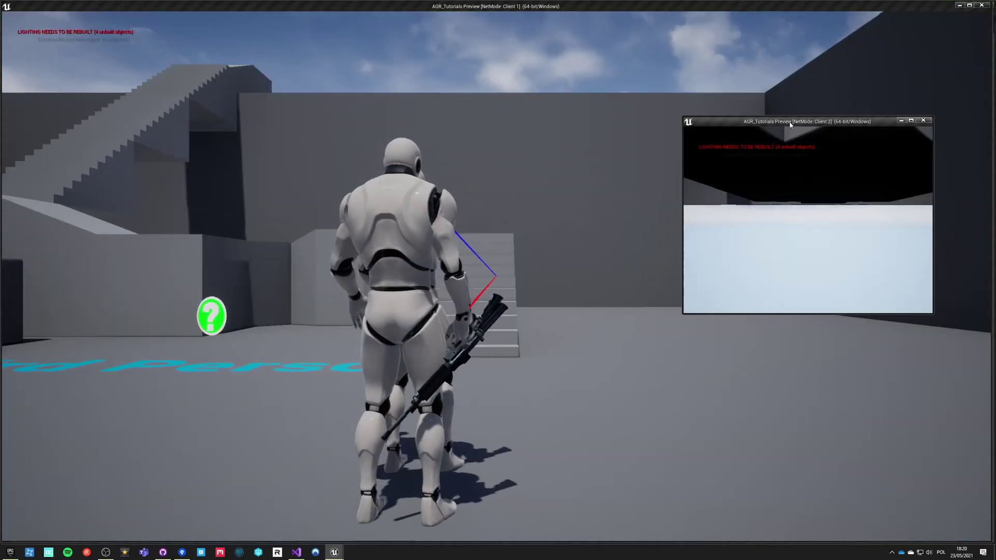
pyautogui.moveTo(791, 126); pyautogui.dragTo(809, 317)
pyautogui.click(816, 372)
# - Move the Client 2 character around in the rifle pose and check that its movement and aiming replicate in the Client 1 view
pyautogui.press('d')
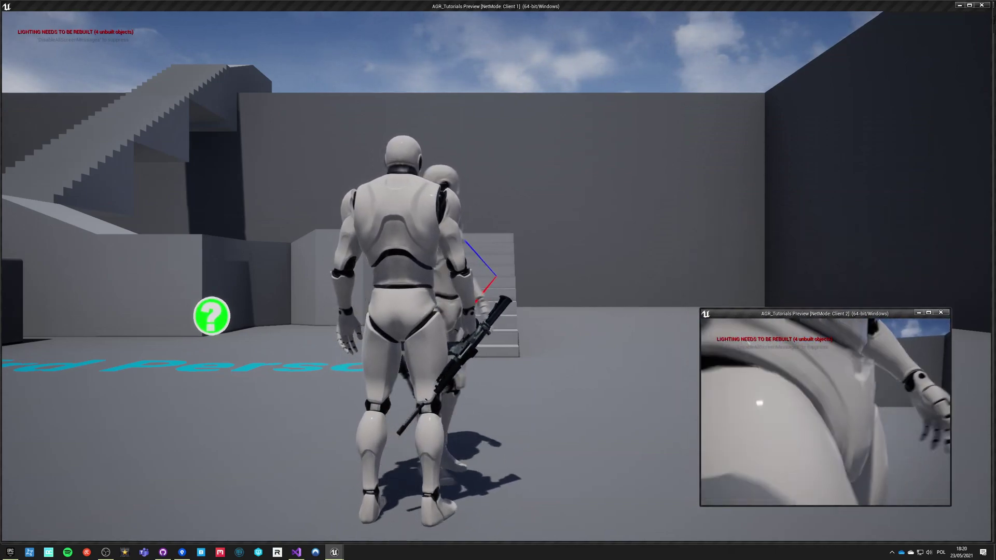
pyautogui.press('w')
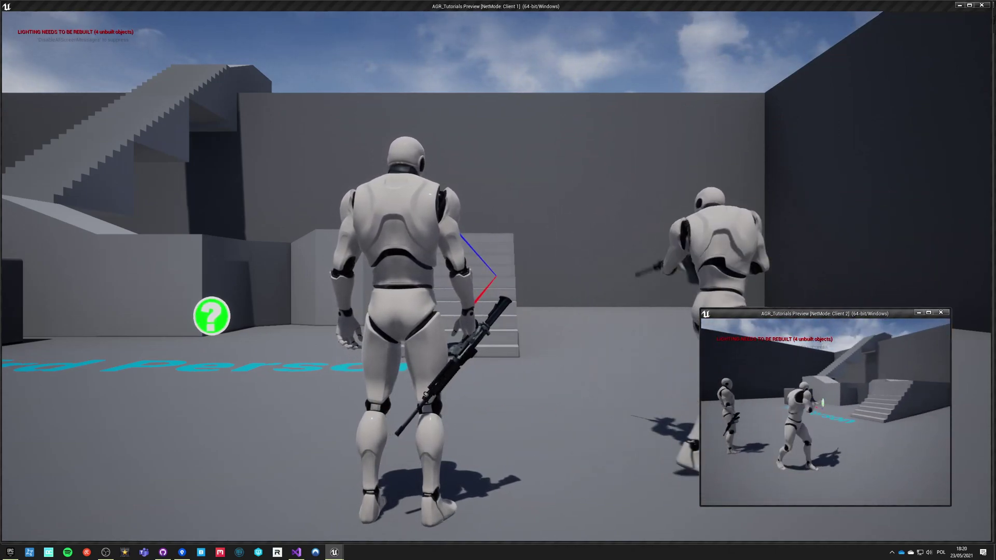
pyautogui.press('w')
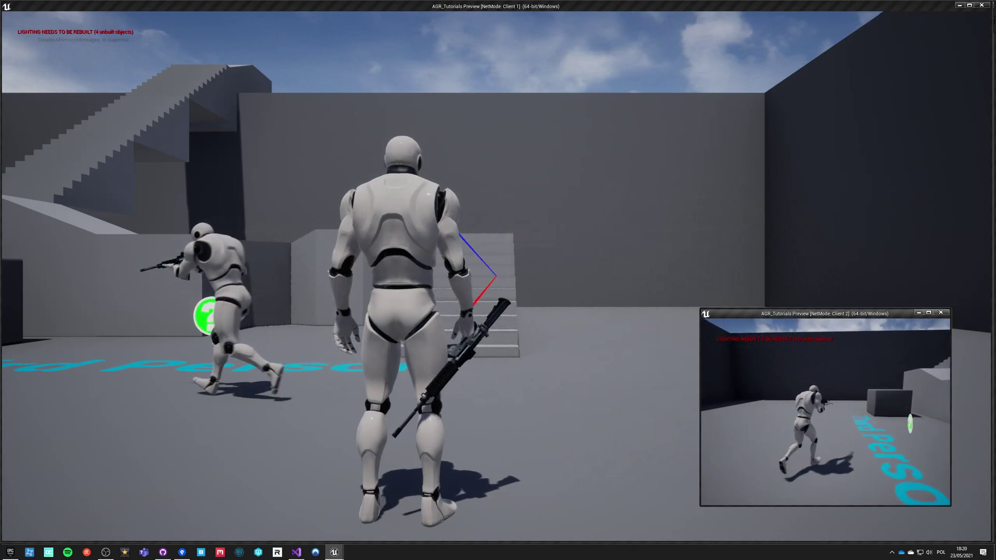
pyautogui.press('s')
pyautogui.press('a')
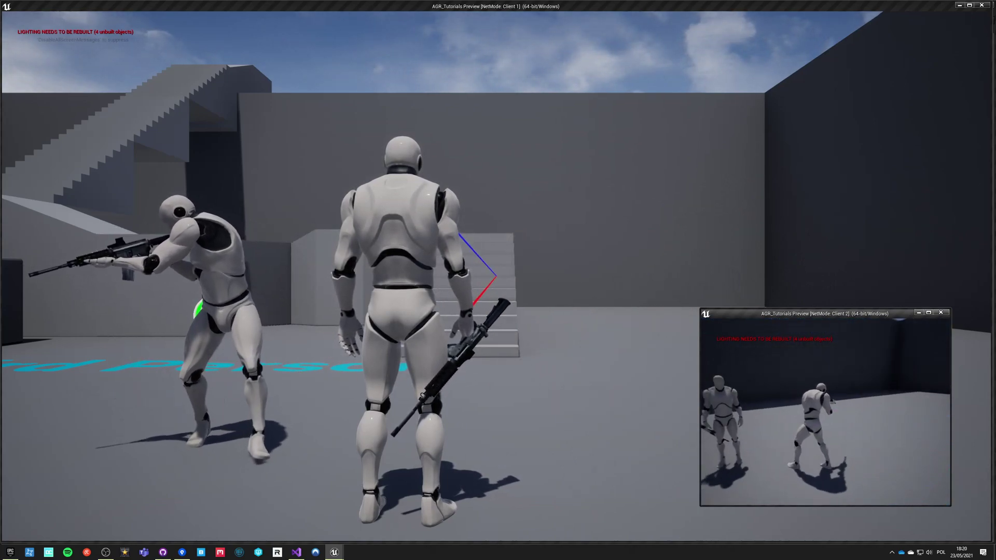
pyautogui.press('d')
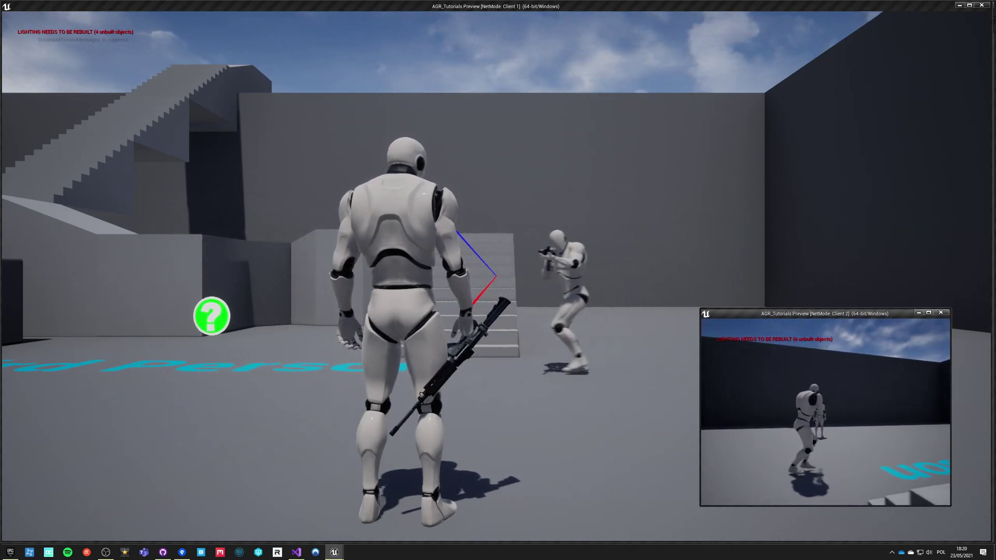
pyautogui.press('a')
pyautogui.press('d')
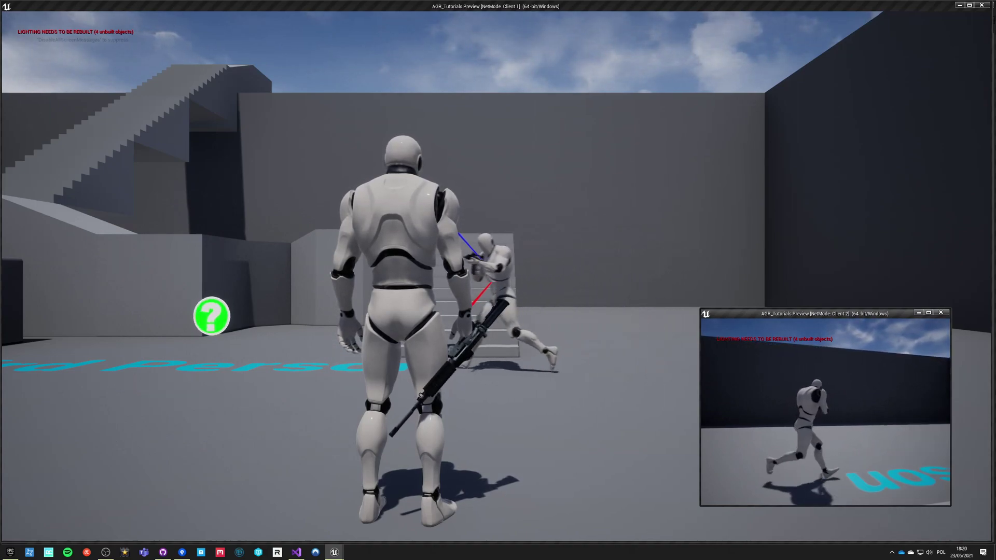
pyautogui.press('a')
pyautogui.press('w')
pyautogui.press('d')
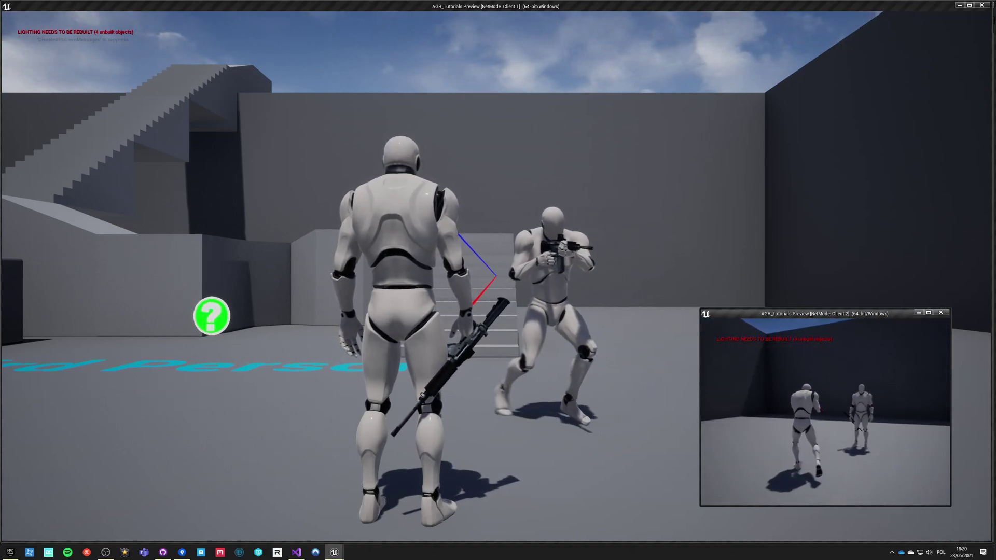
pyautogui.press('s')
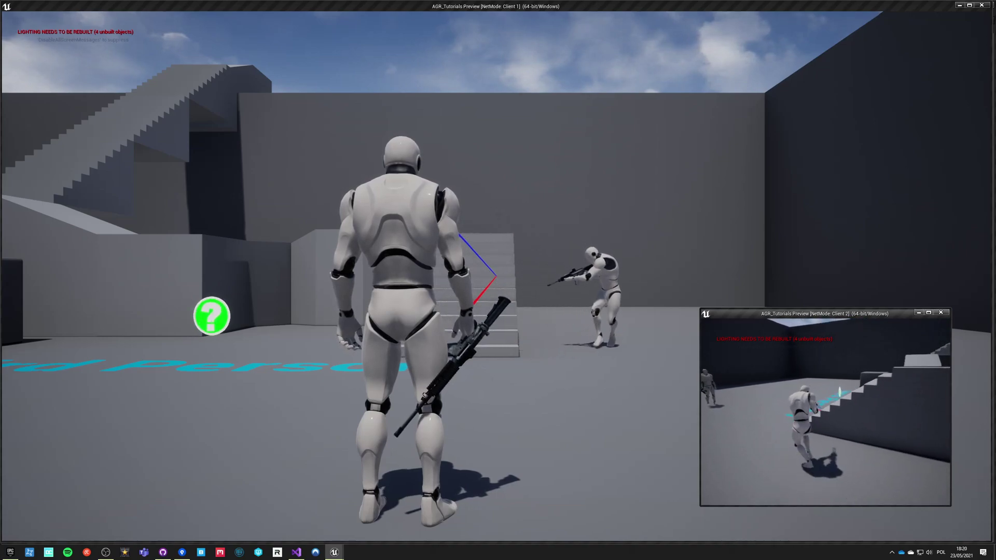